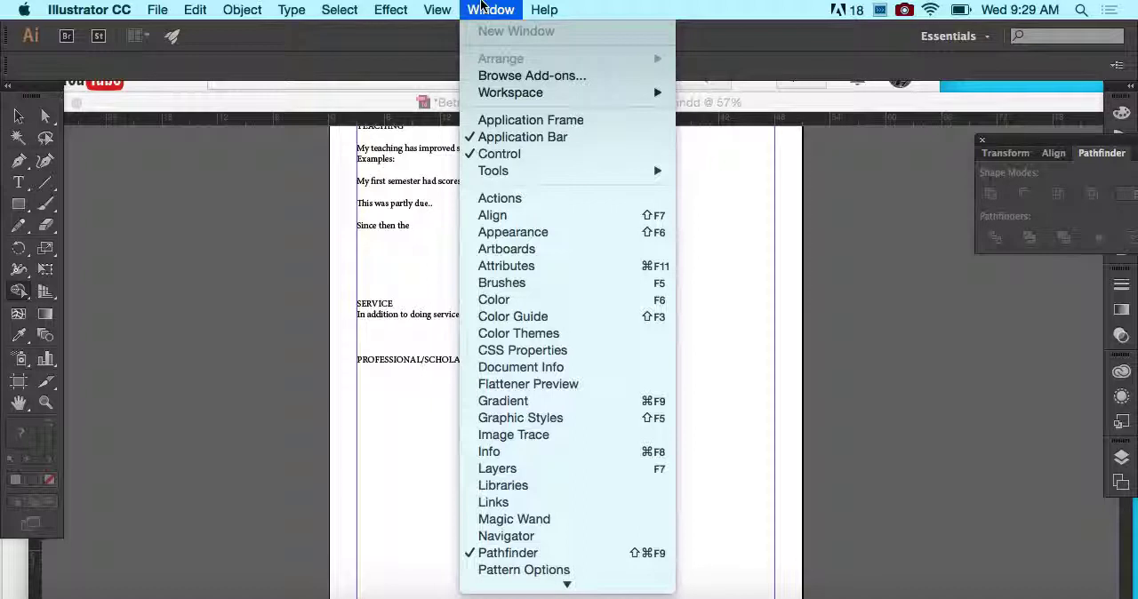
# - Choose the Essentials workspace
pyautogui.moveTo(485, 94)
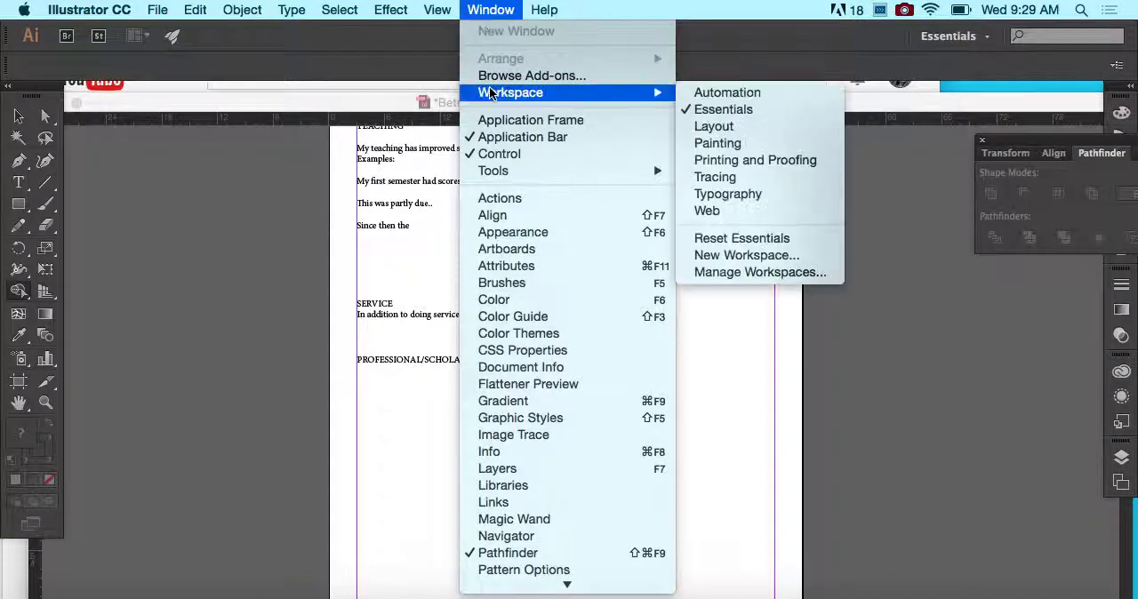
pyautogui.click(703, 110)
# - Switch to the open InDesign document and close it, saving its changes
pyautogui.click(686, 148)
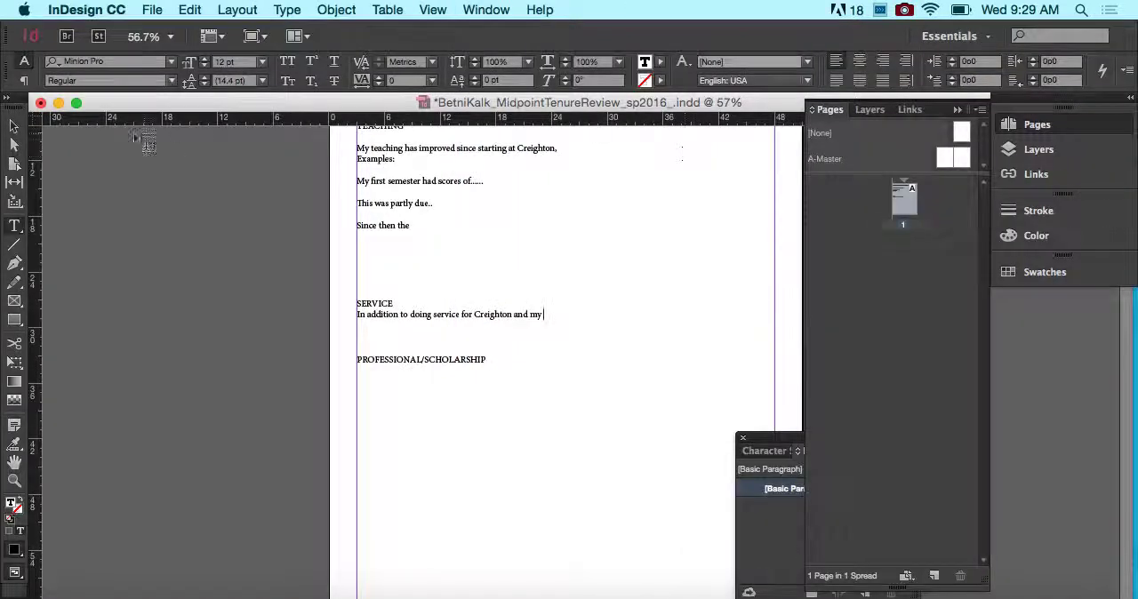
pyautogui.click(40, 103)
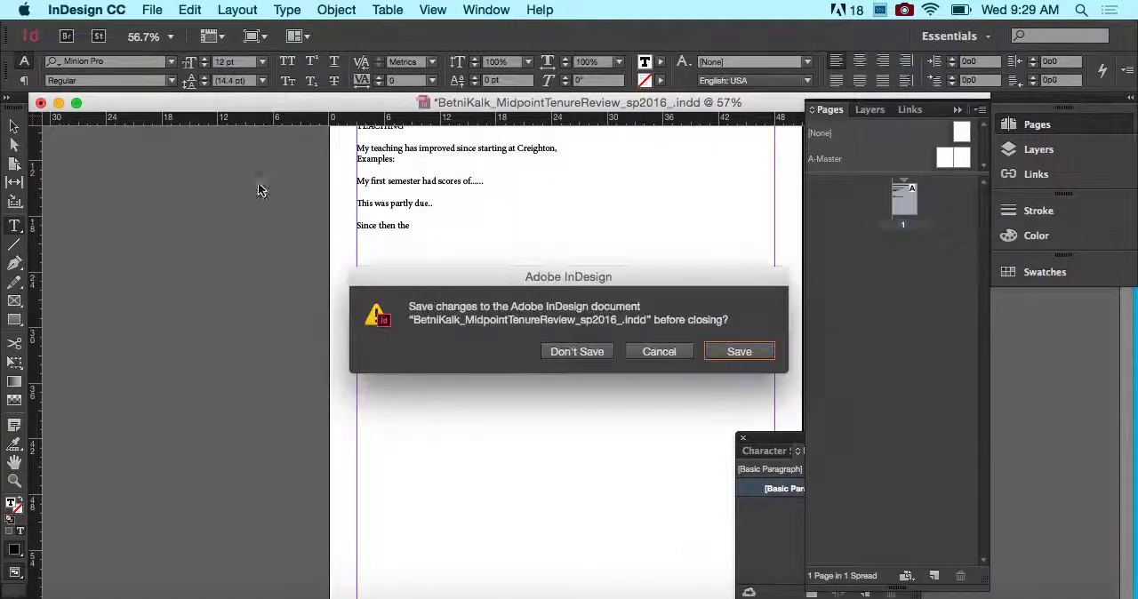
pyautogui.click(722, 353)
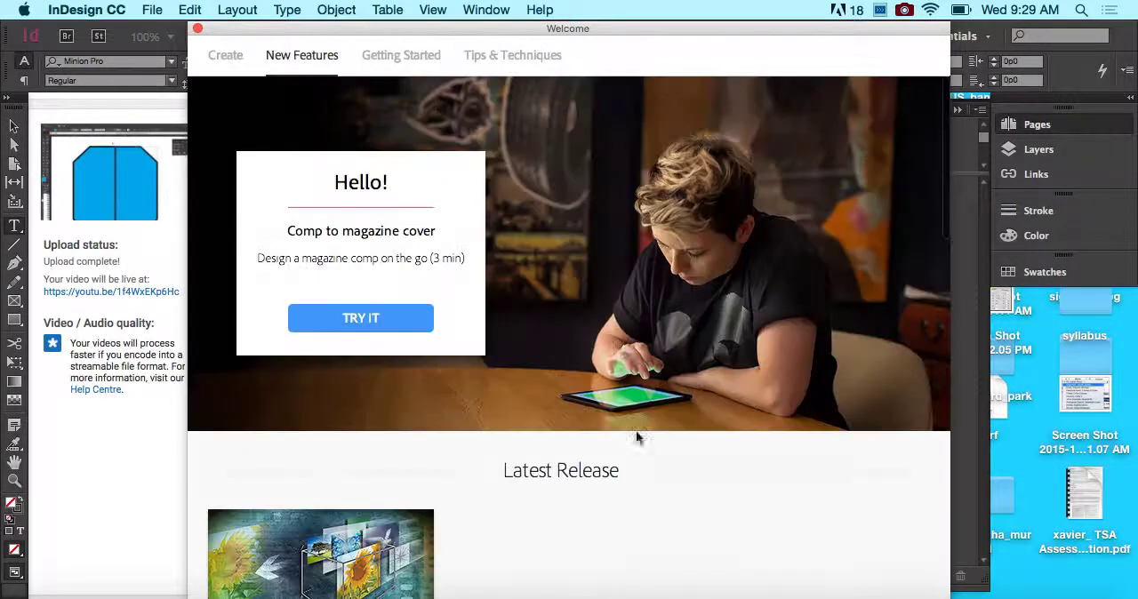
# - Switch back to Illustrator and quit it, clearing the clipboard data
pyautogui.click(564, 594)
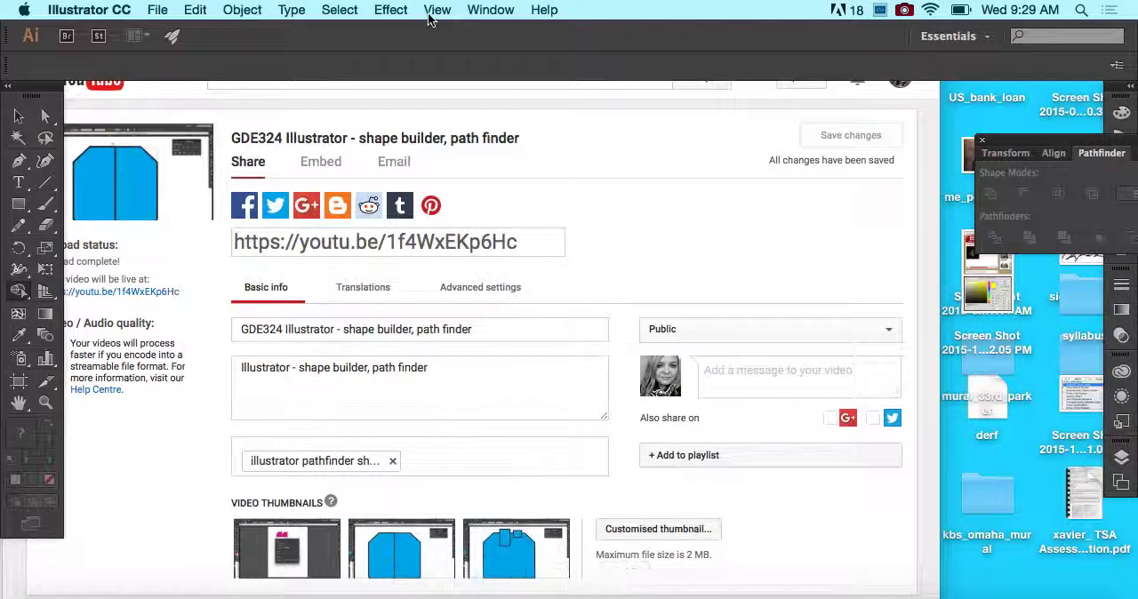
pyautogui.click(114, 9)
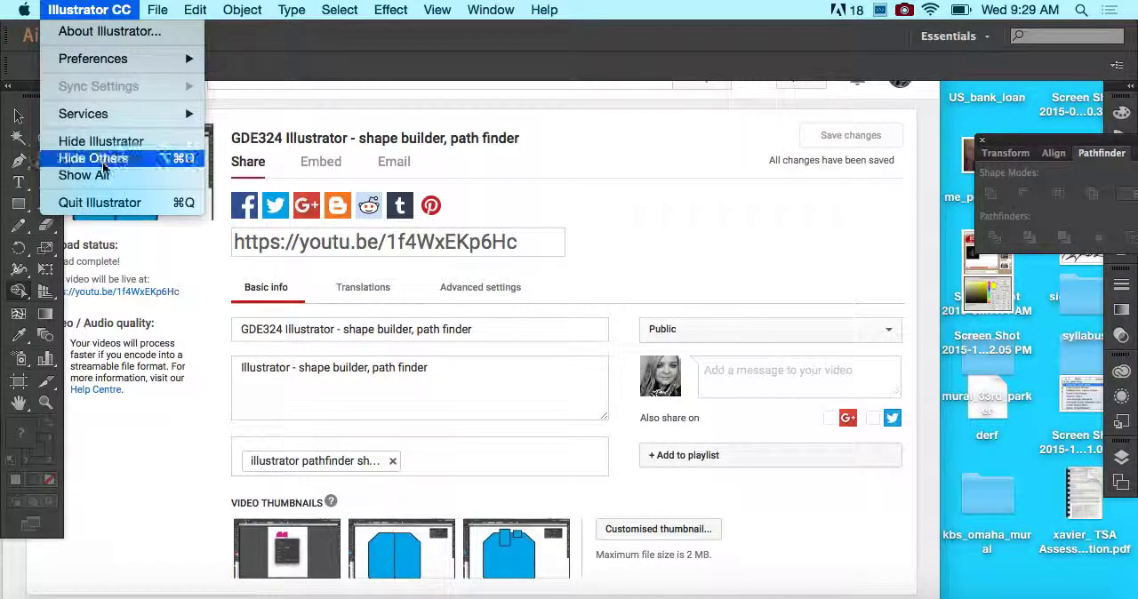
pyautogui.click(95, 205)
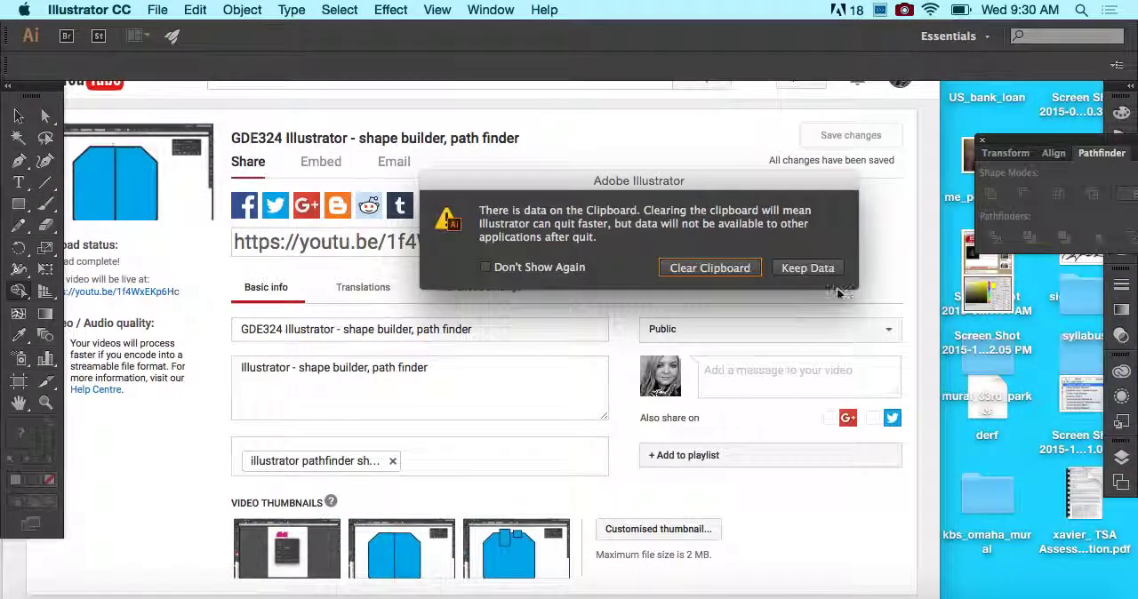
pyautogui.click(741, 270)
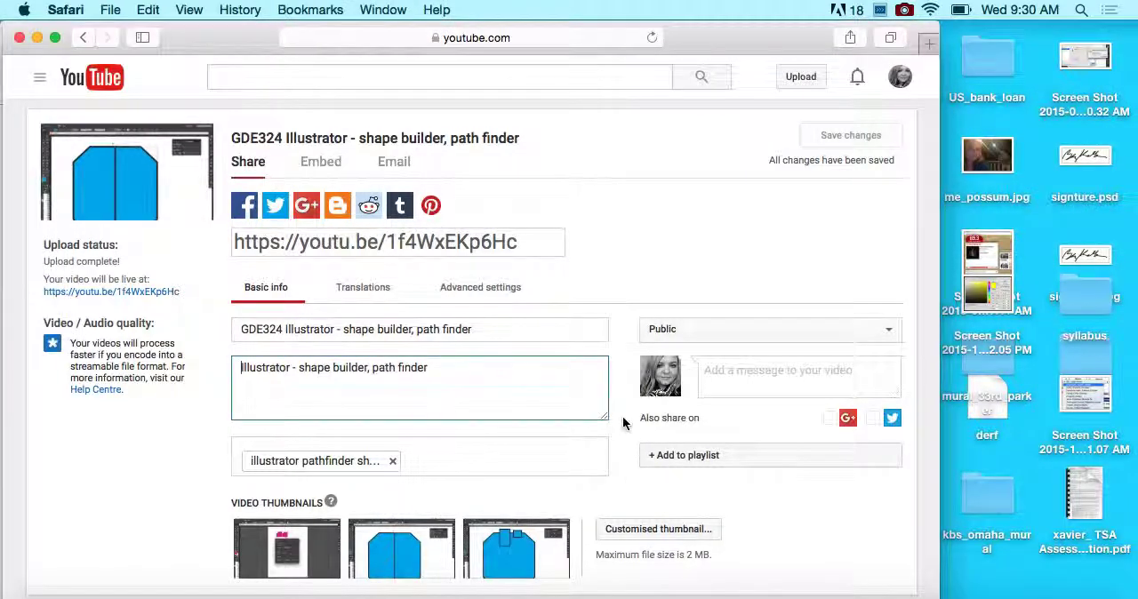
# - Quit Safari and widen the p03_logo.pages window in Pages to fill the screen's width
pyautogui.press('super+q')
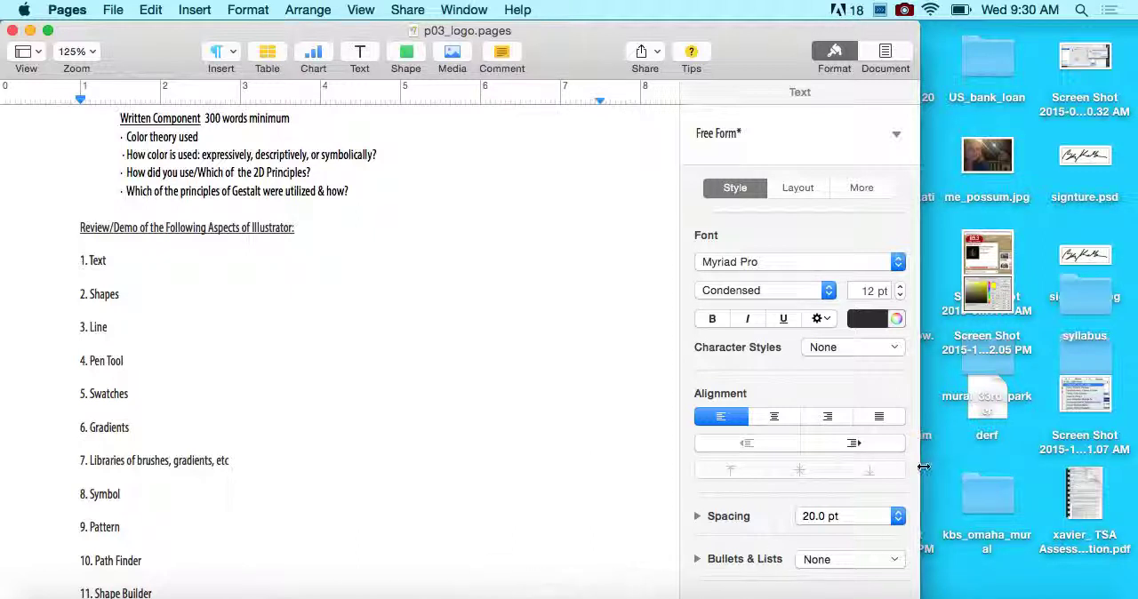
pyautogui.moveTo(921, 464); pyautogui.dragTo(1133, 444)
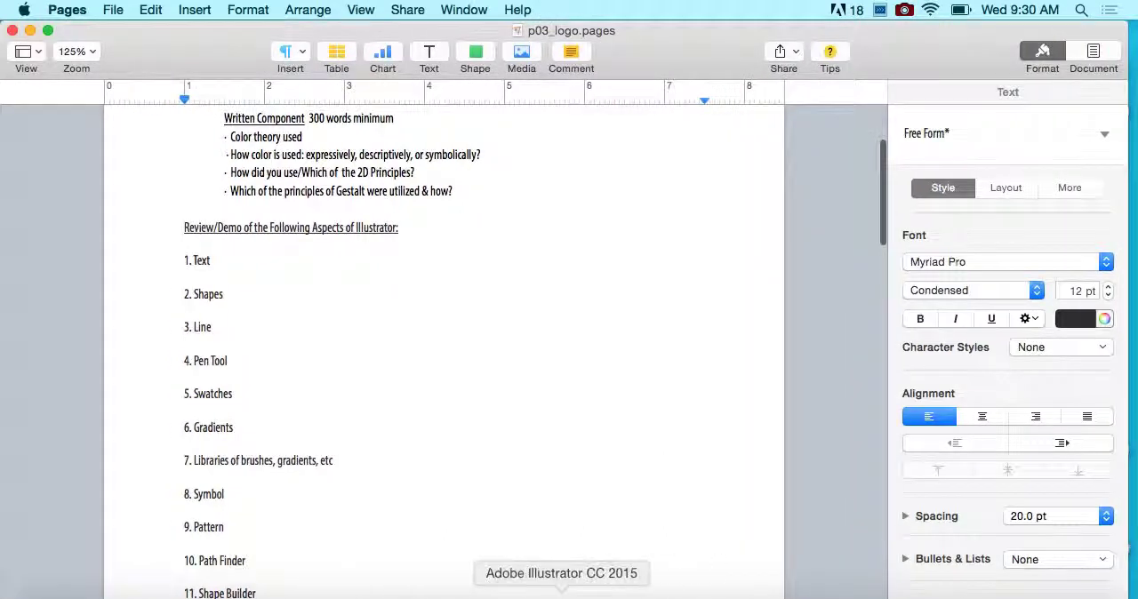
# - Launch Adobe Illustrator CC 2015 and dismiss its What's New window
pyautogui.click(560, 594)
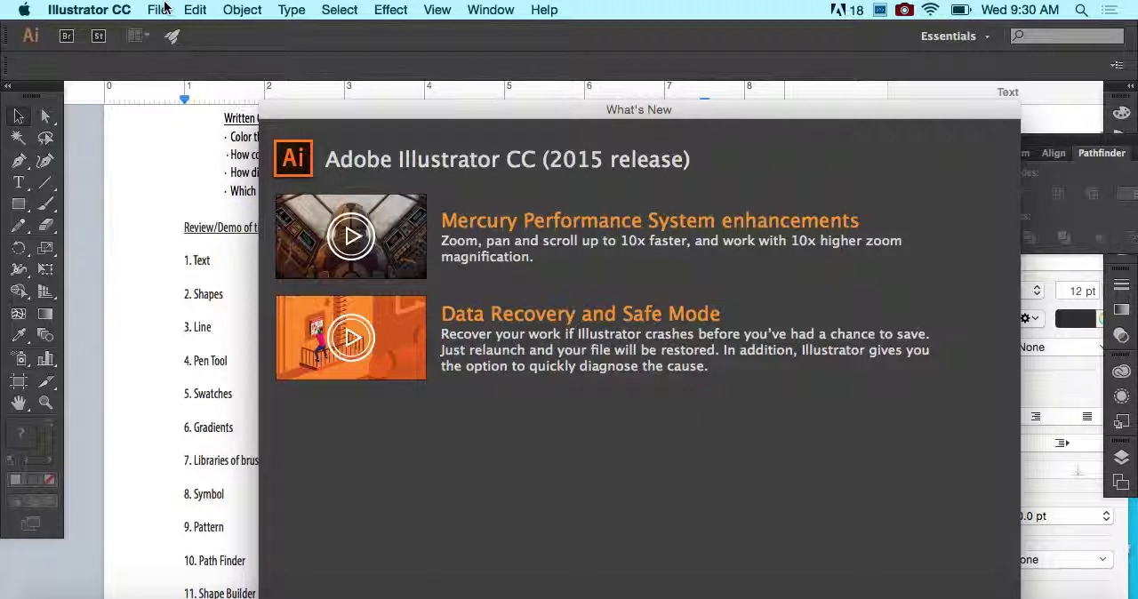
pyautogui.moveTo(730, 108); pyautogui.dragTo(672, 22)
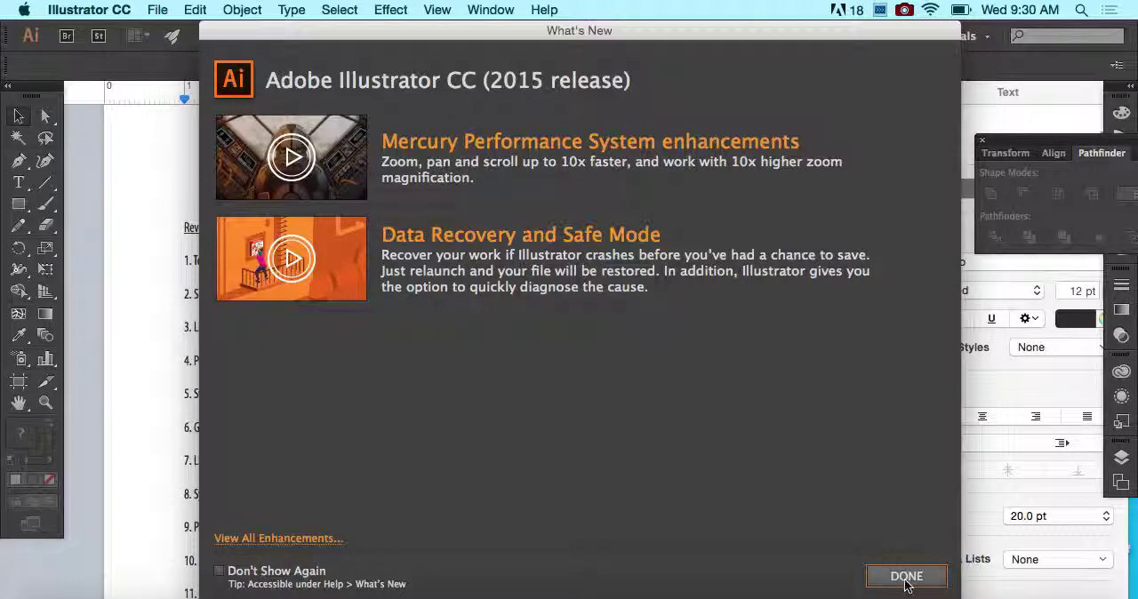
pyautogui.click(157, 10)
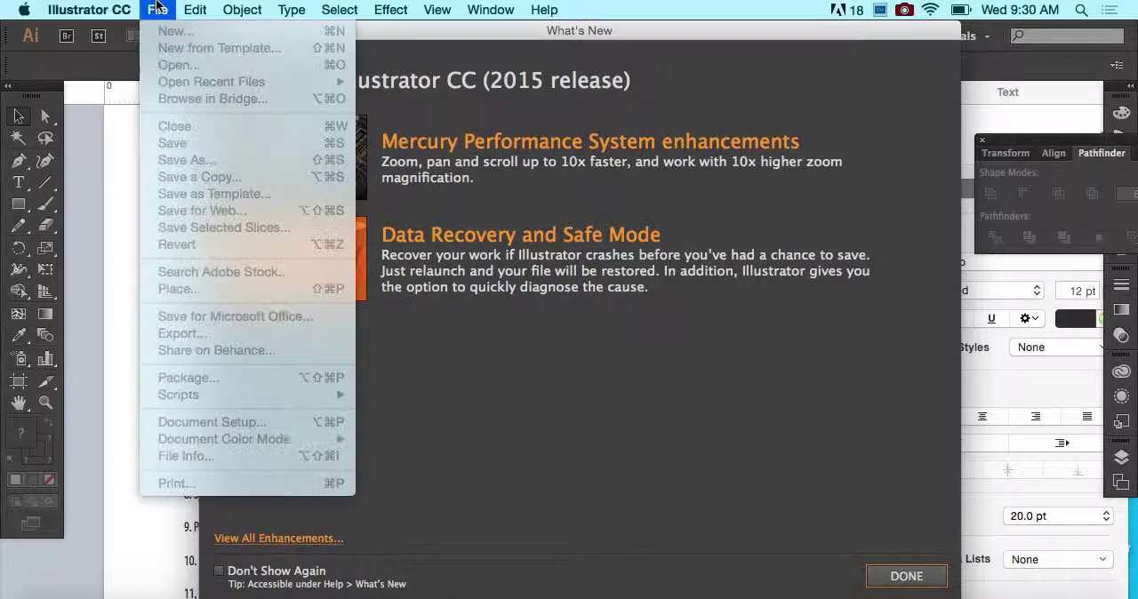
pyautogui.click(719, 483)
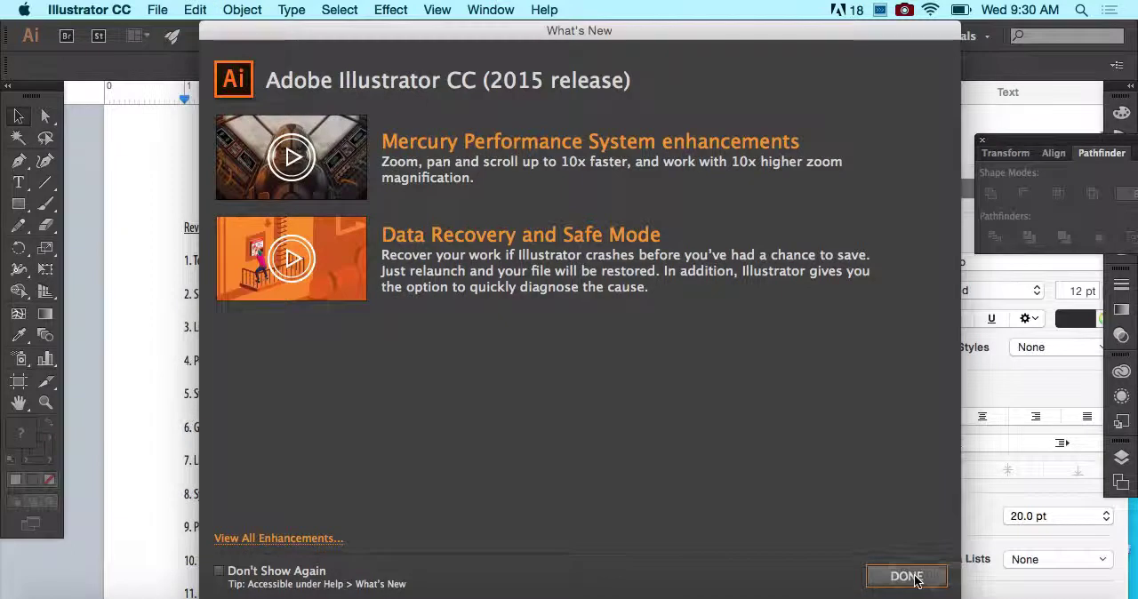
pyautogui.click(907, 576)
# - Start a new document and name it logo
pyautogui.click(157, 9)
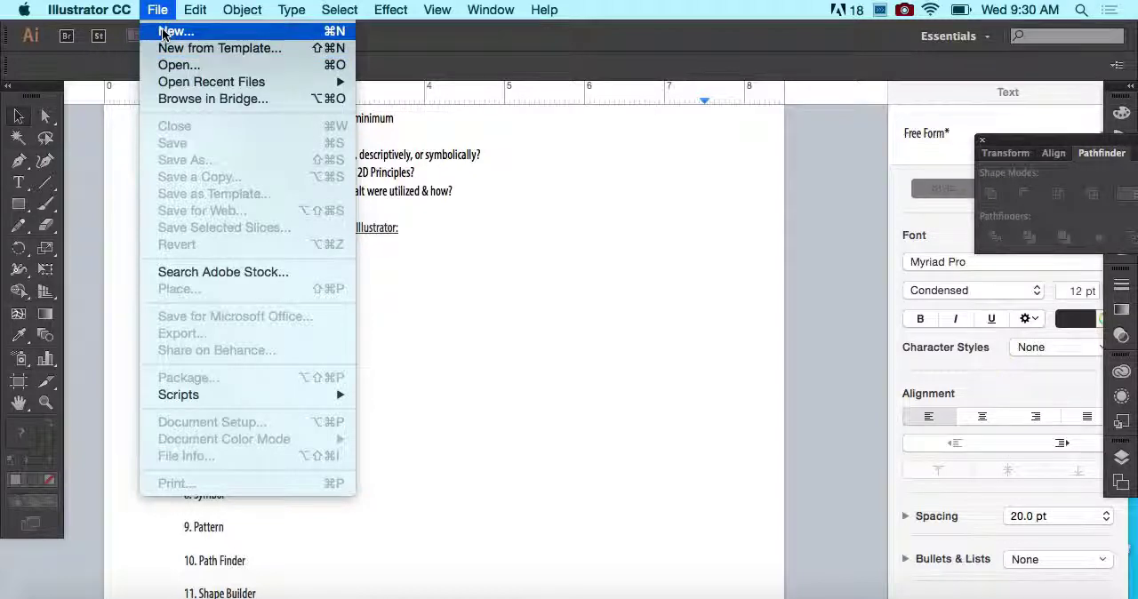
pyautogui.click(165, 32)
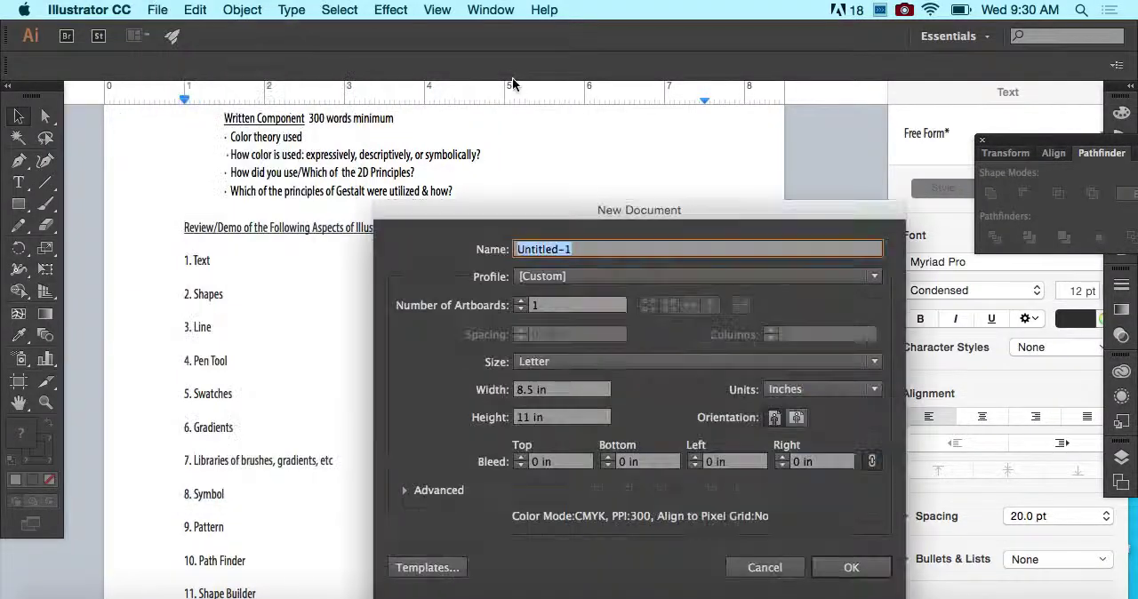
pyautogui.moveTo(676, 209); pyautogui.dragTo(569, 101)
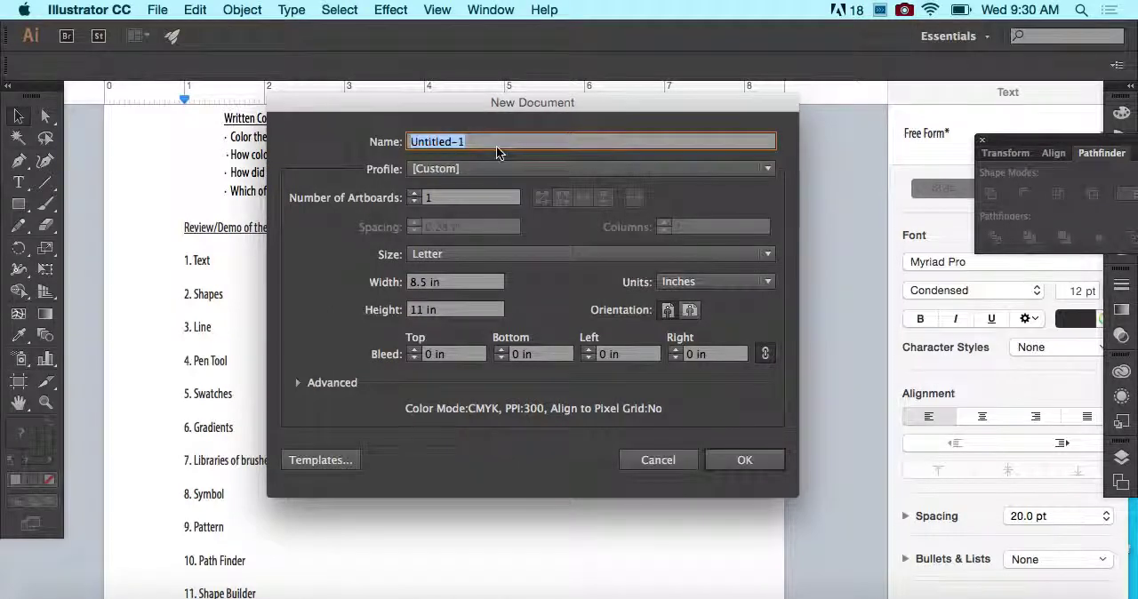
pyautogui.write('logo')
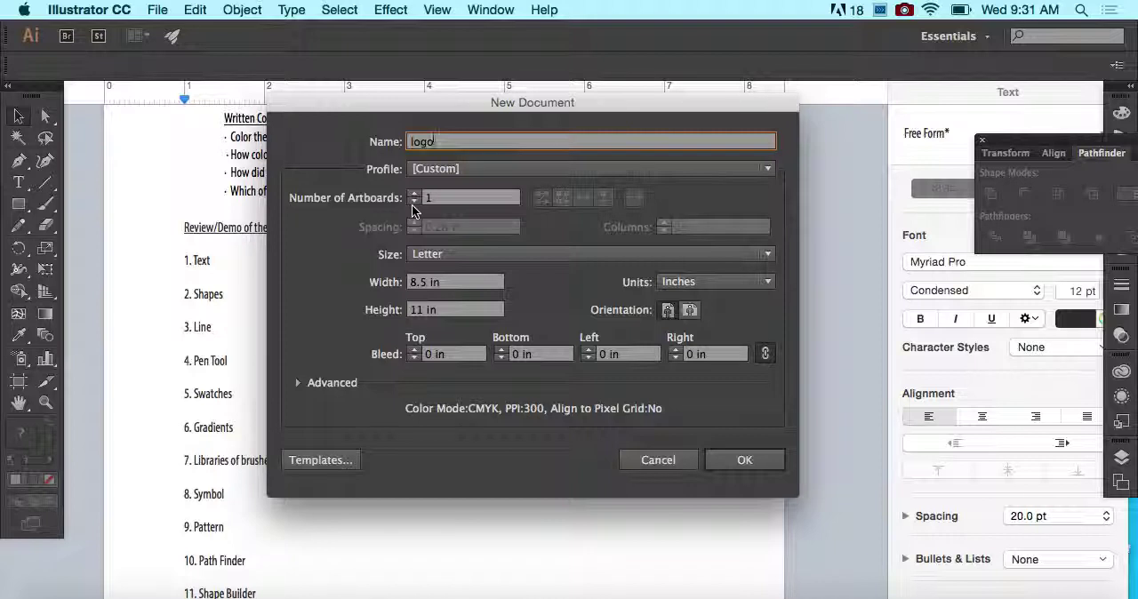
# - Set the new document's width and height to 8 in, keeping inches as the units
pyautogui.click(488, 254)
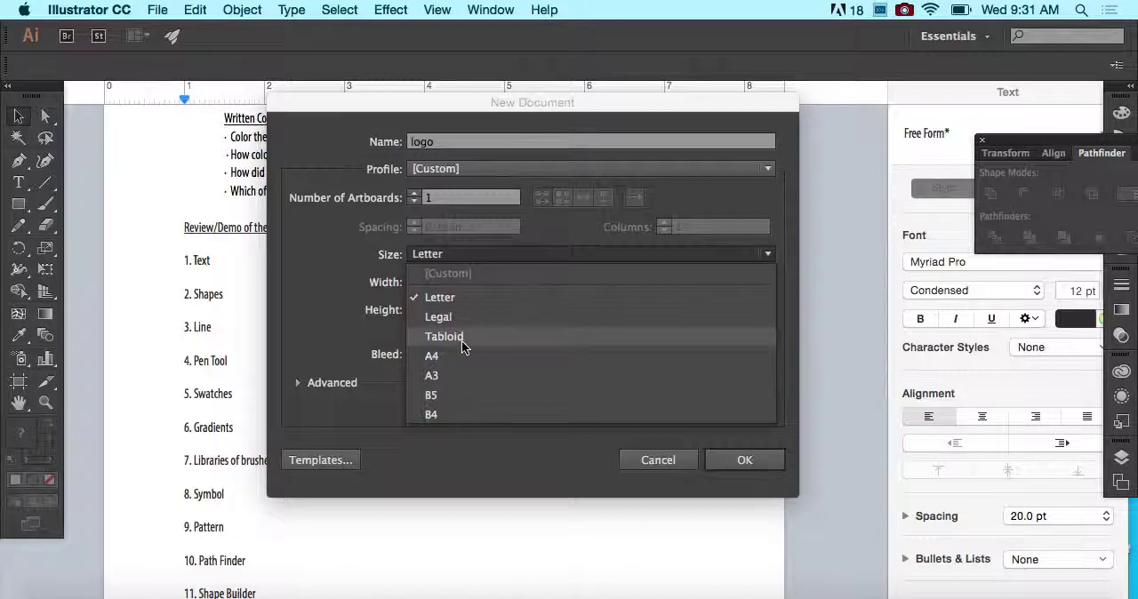
pyautogui.click(473, 252)
pyautogui.press('Tab')
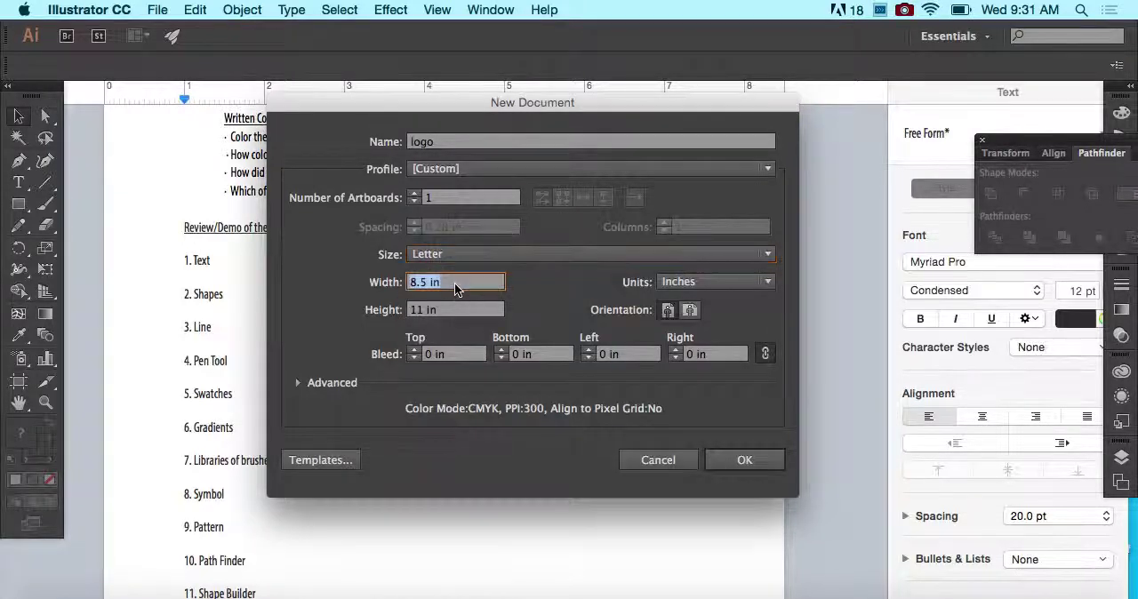
pyautogui.write('8')
pyautogui.press('Tab')
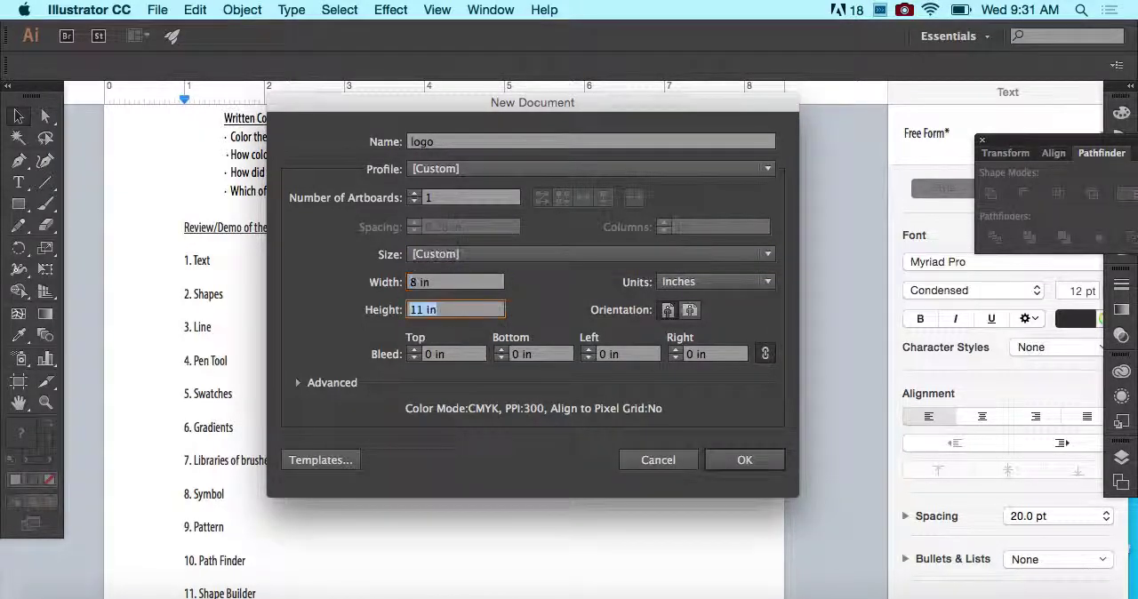
pyautogui.write('8')
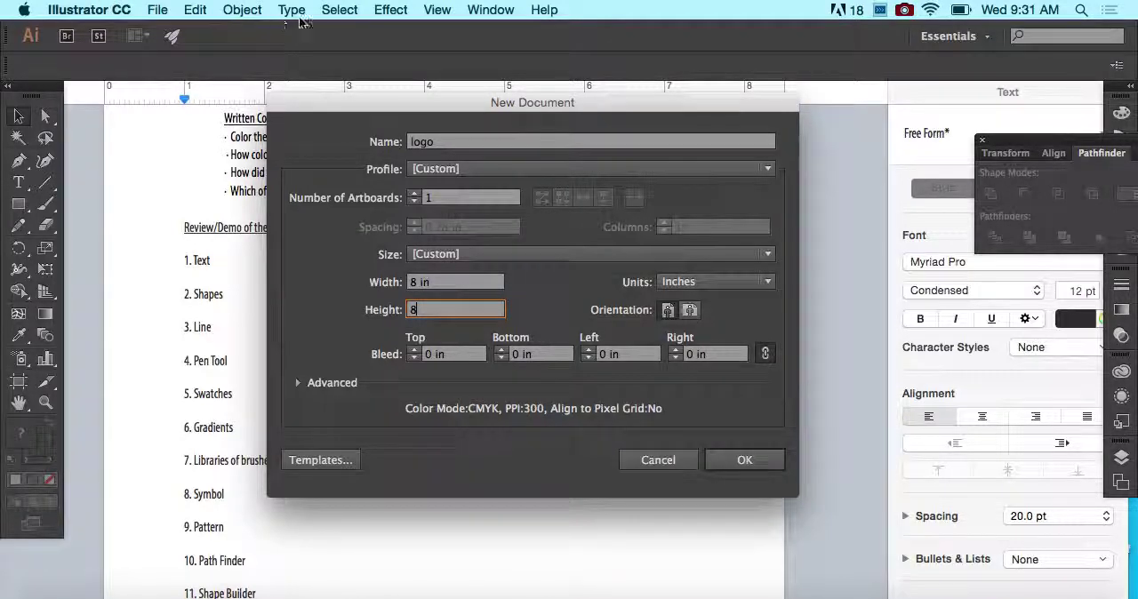
pyautogui.click(703, 286)
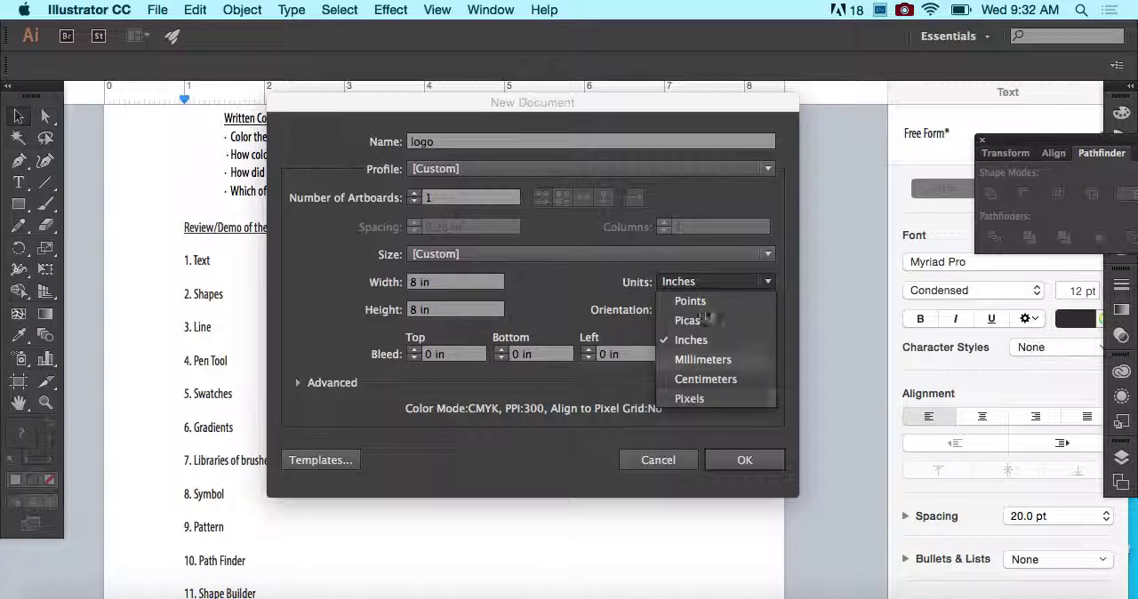
pyautogui.click(560, 281)
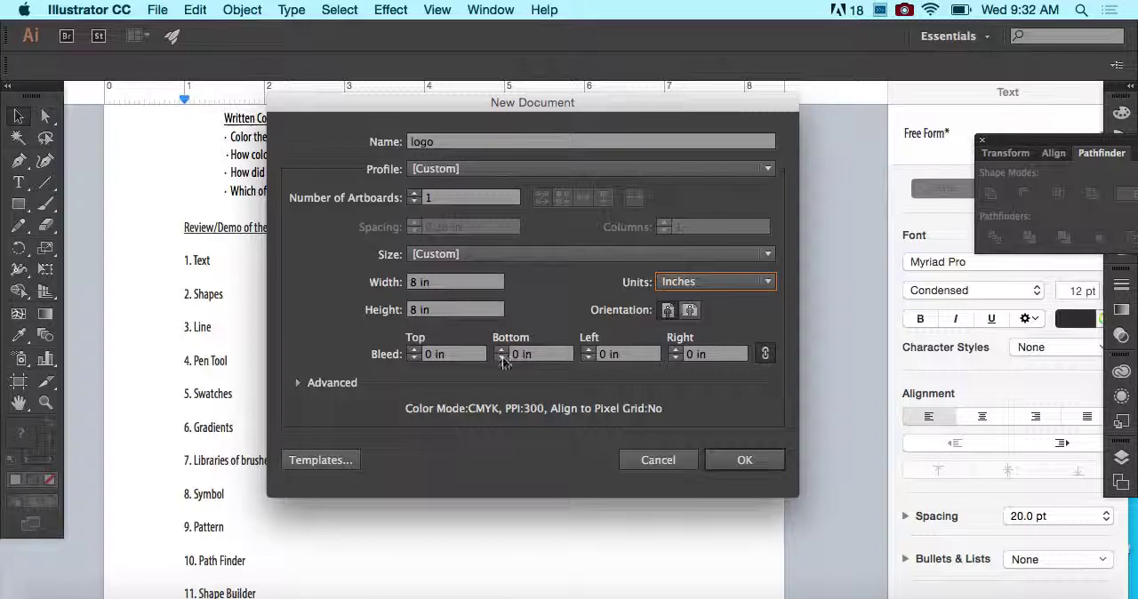
# - Expand the advanced document options, try the RGB color mode and set it back to CMYK
pyautogui.click(298, 382)
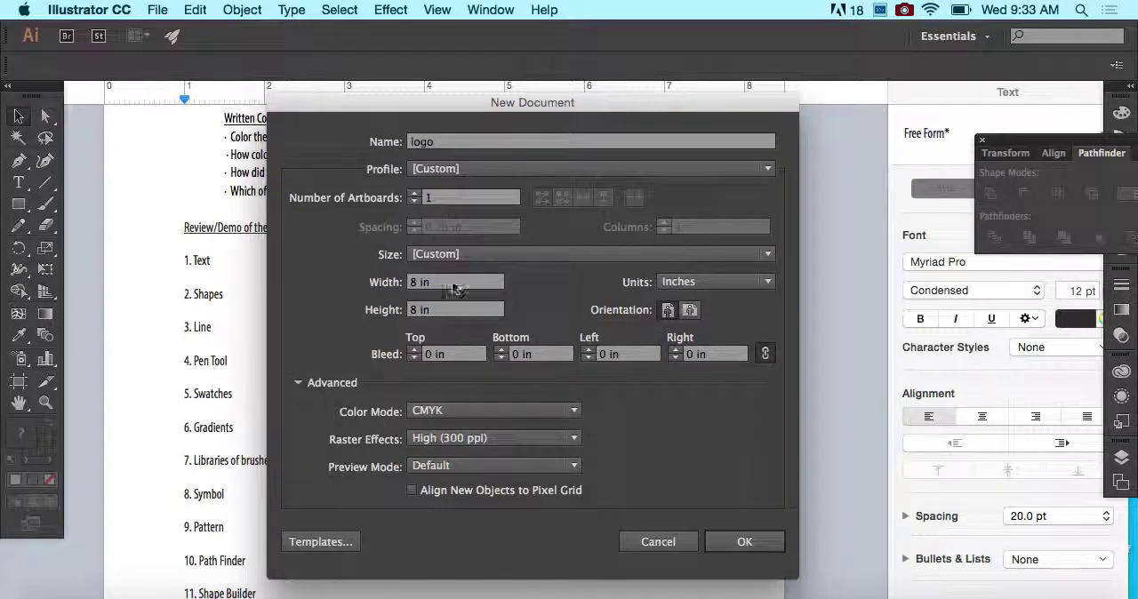
pyautogui.click(469, 410)
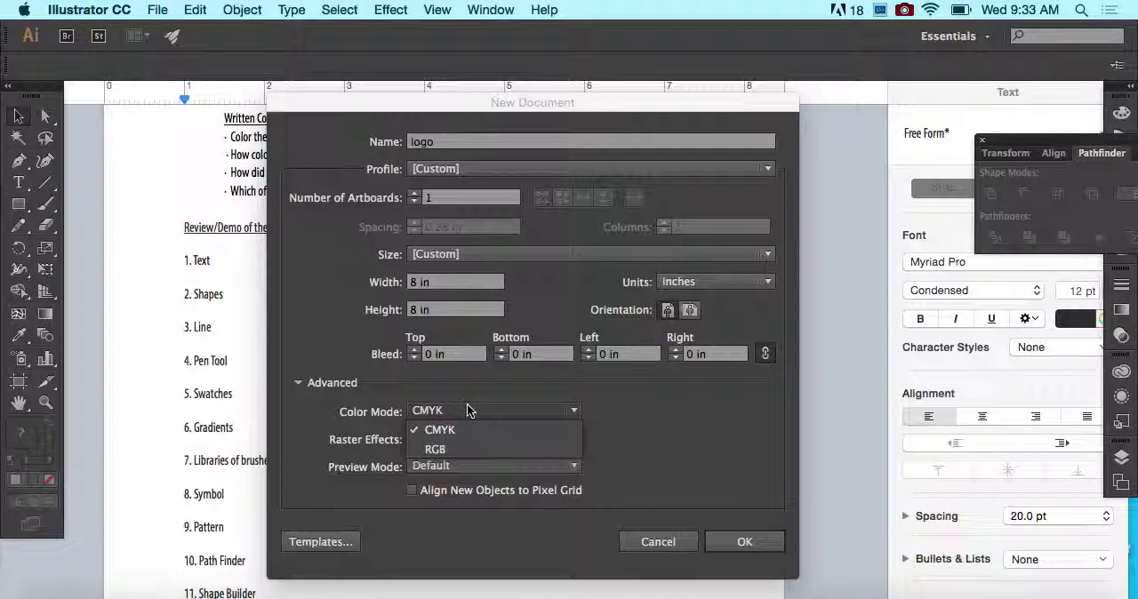
pyautogui.click(447, 451)
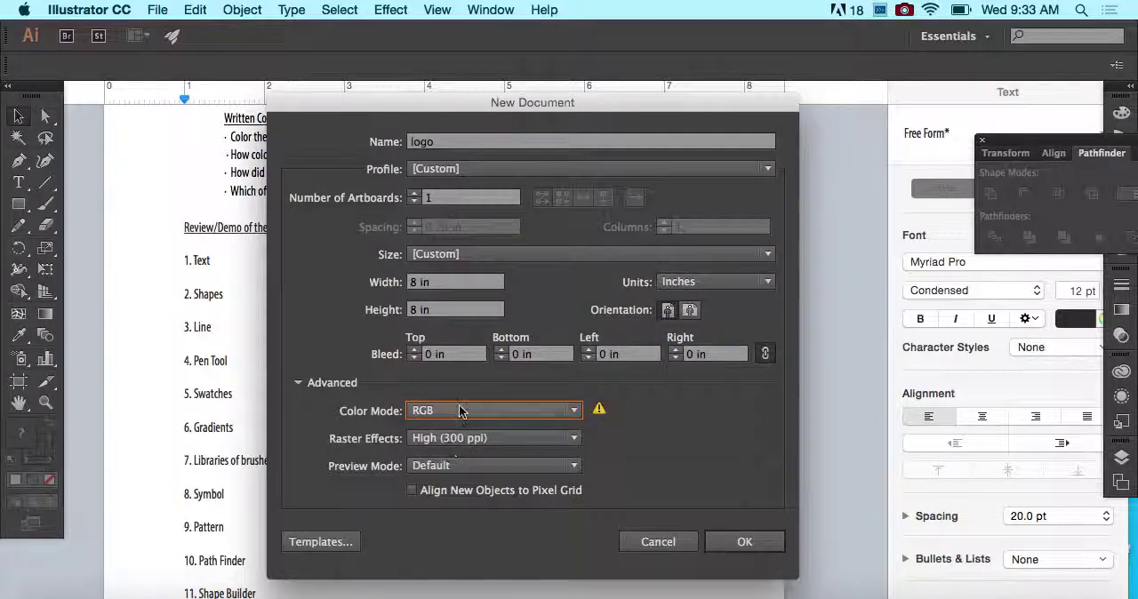
pyautogui.click(464, 410)
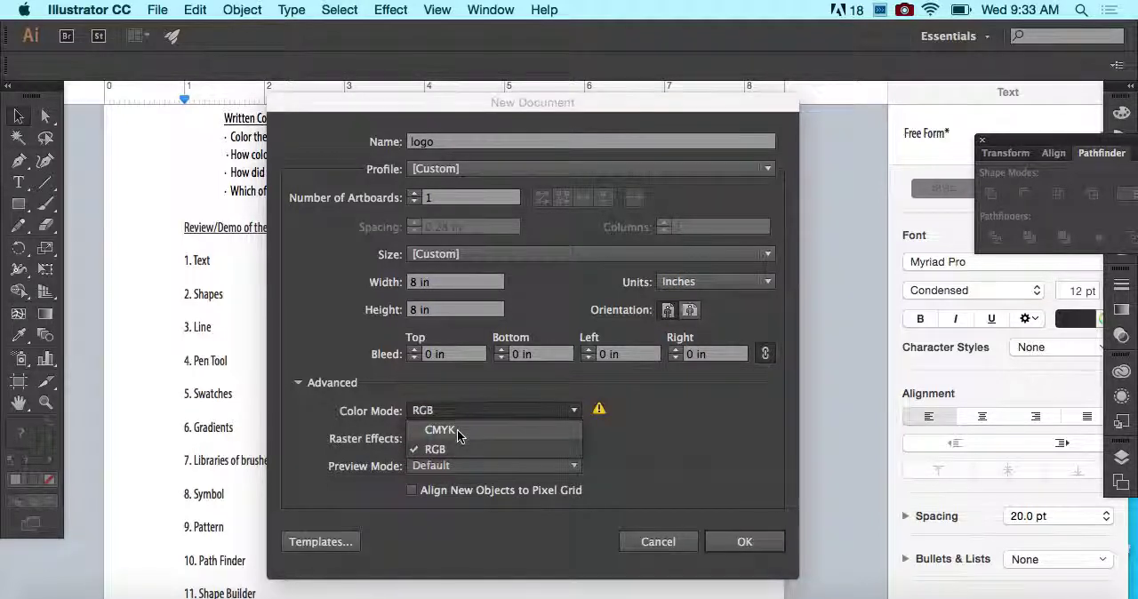
pyautogui.click(457, 430)
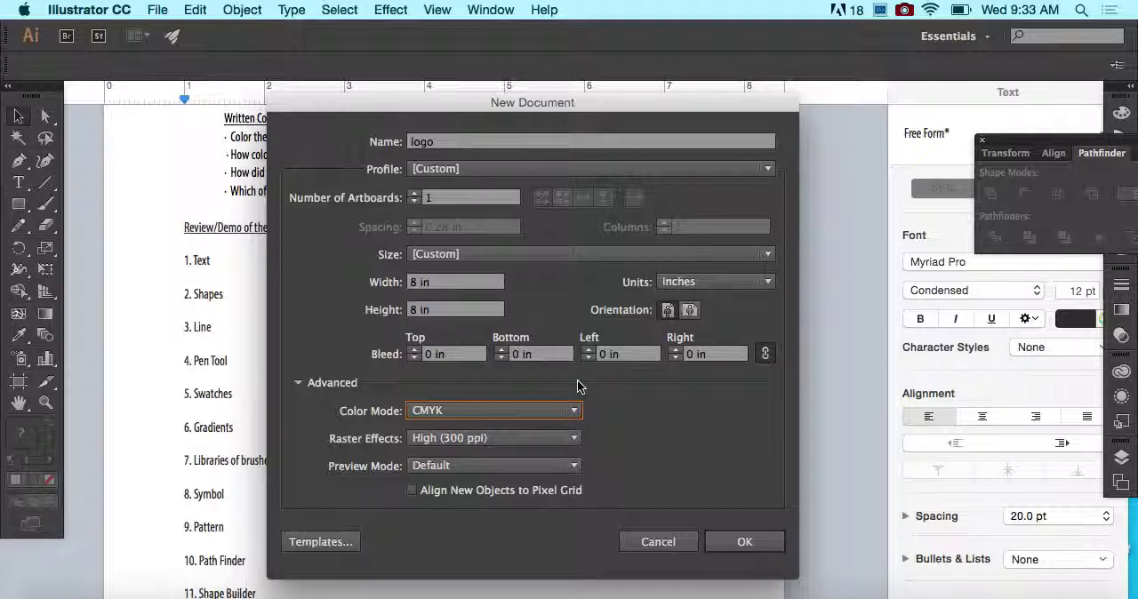
# - Keep raster effects at High (300 ppi), preview mode at Default and bleed at 0 in, and create the document
pyautogui.click(570, 438)
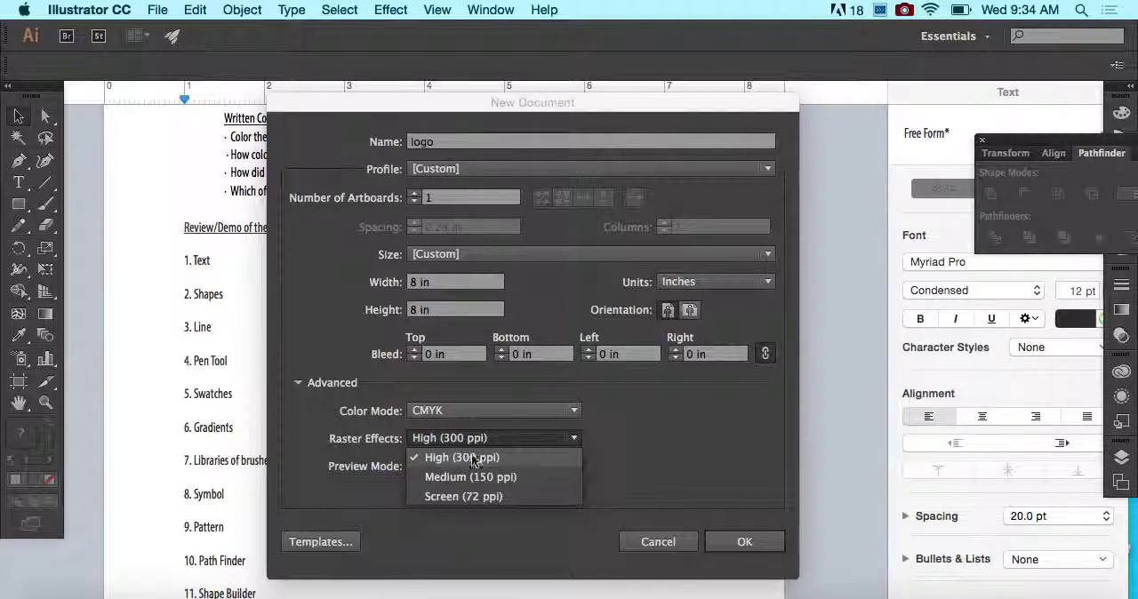
pyautogui.click(495, 458)
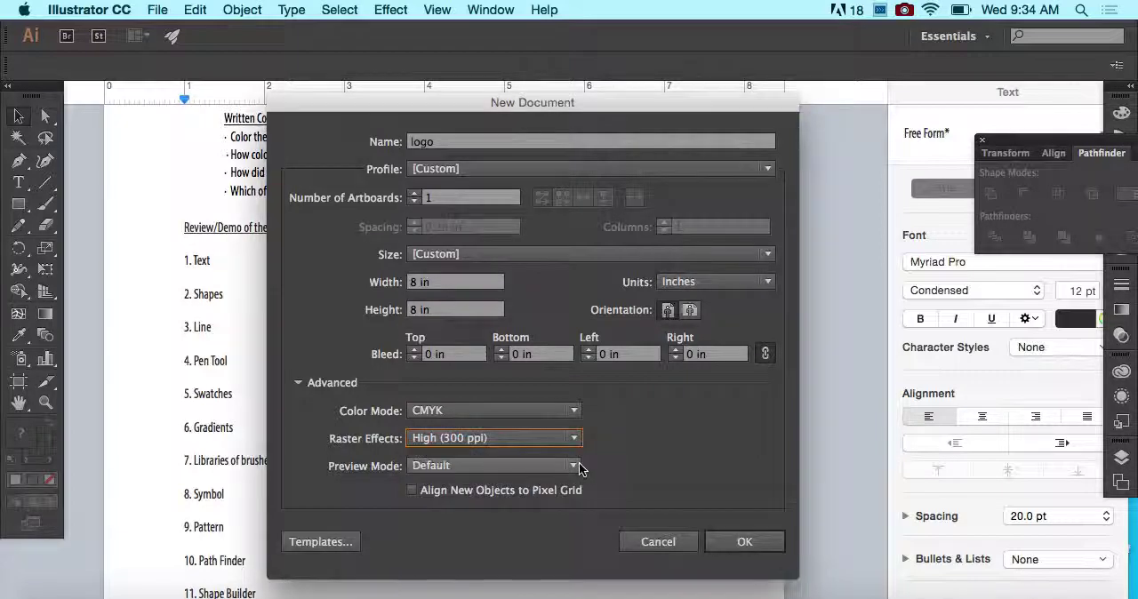
pyautogui.click(574, 467)
pyautogui.click(577, 467)
pyautogui.click(577, 467)
pyautogui.click(669, 432)
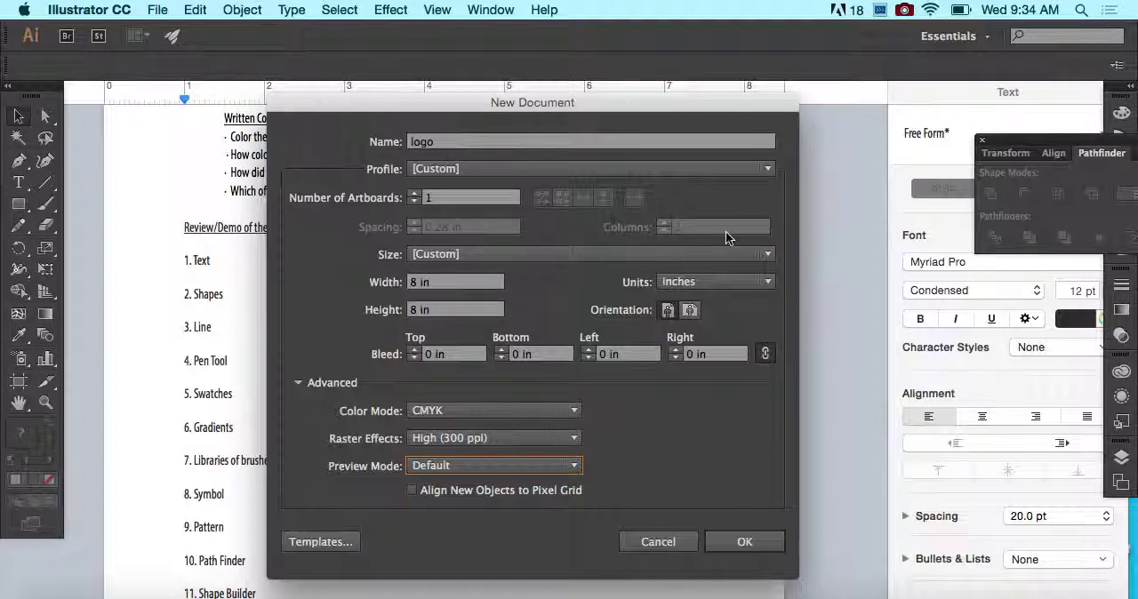
pyautogui.click(431, 356)
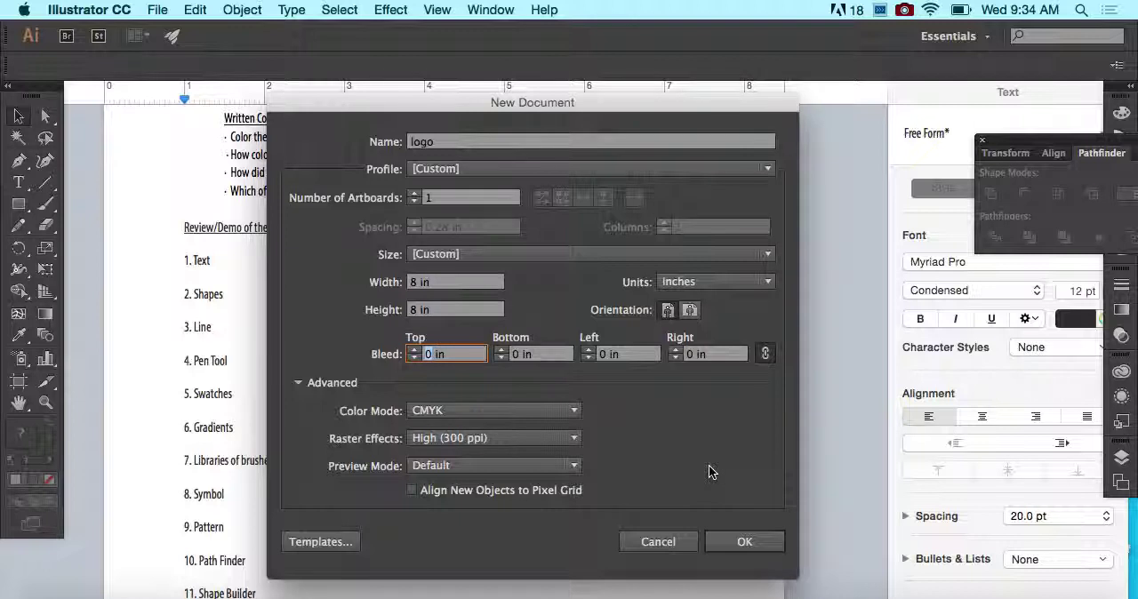
pyautogui.click(740, 547)
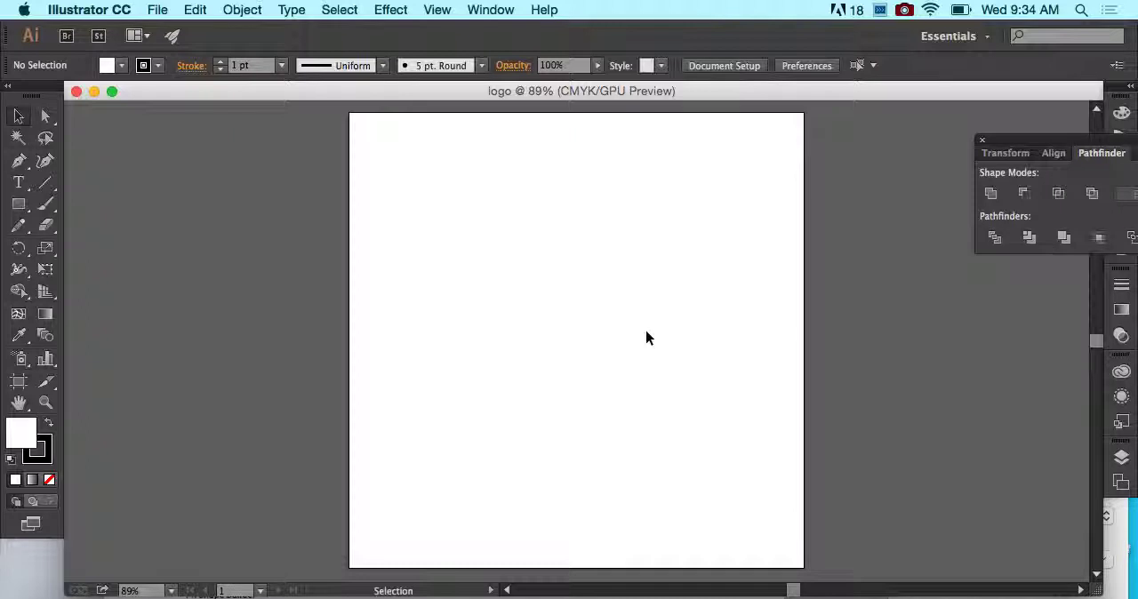
# - Reset the Essentials workspace and collapse the expanded Libraries panel
pyautogui.click(499, 10)
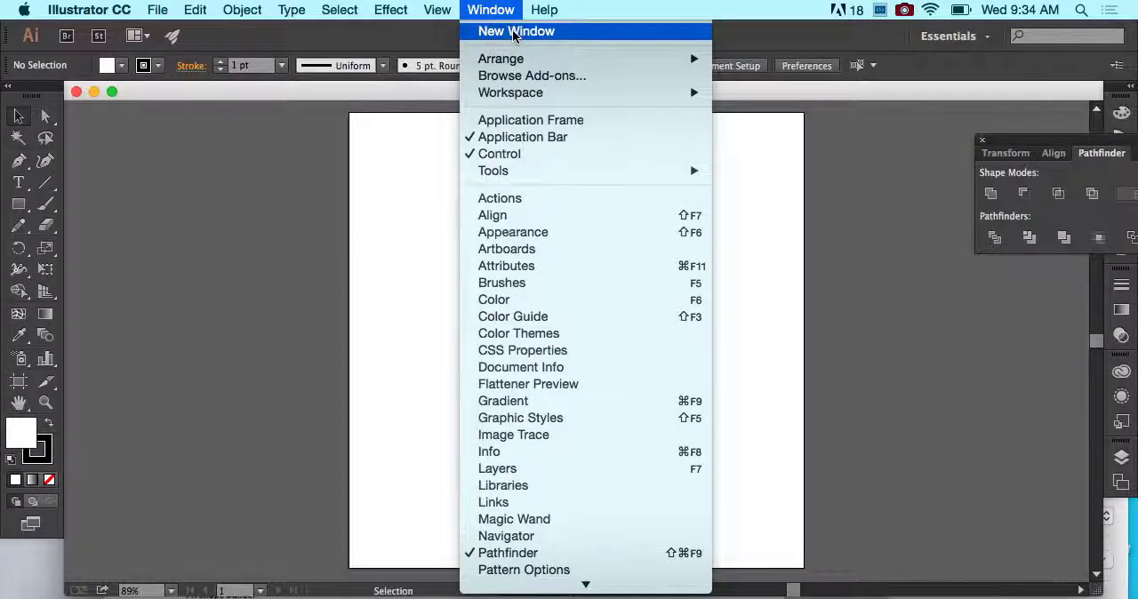
pyautogui.moveTo(512, 89)
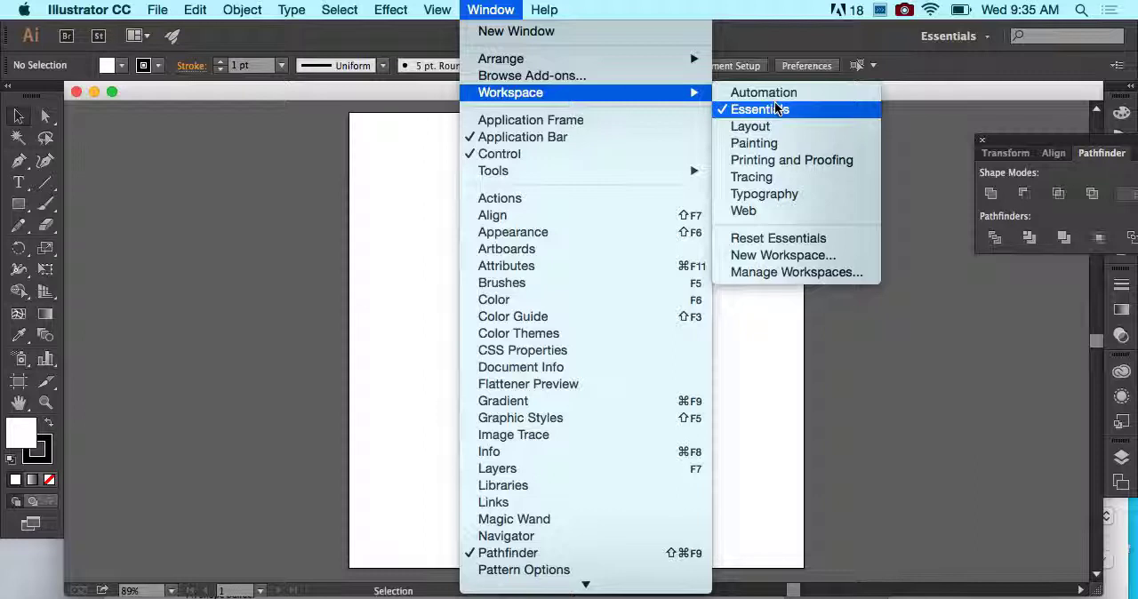
pyautogui.click(760, 238)
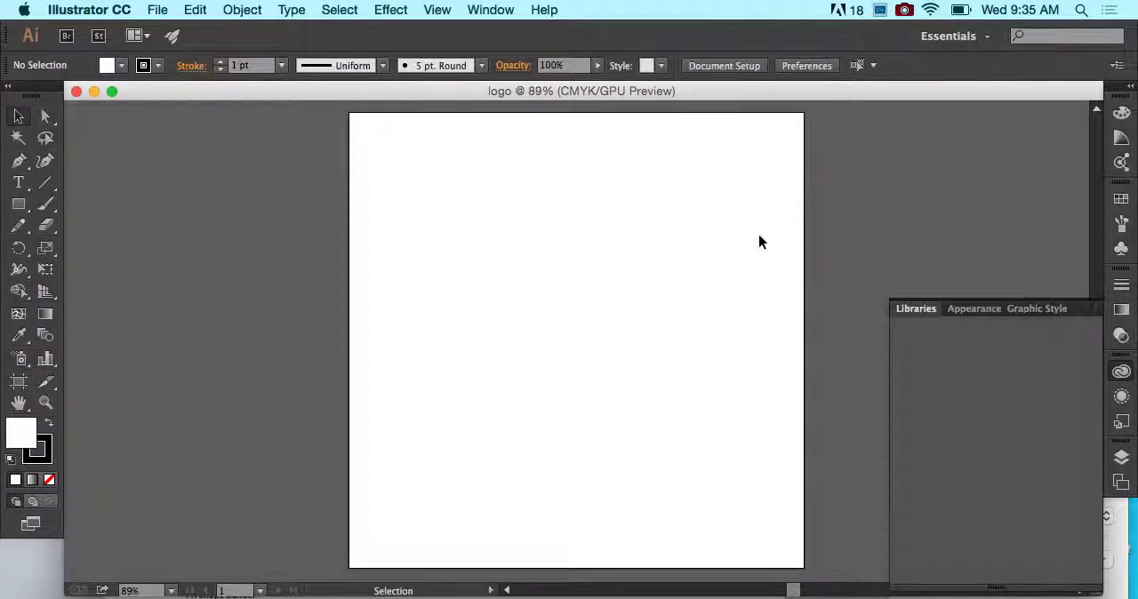
pyautogui.click(921, 311)
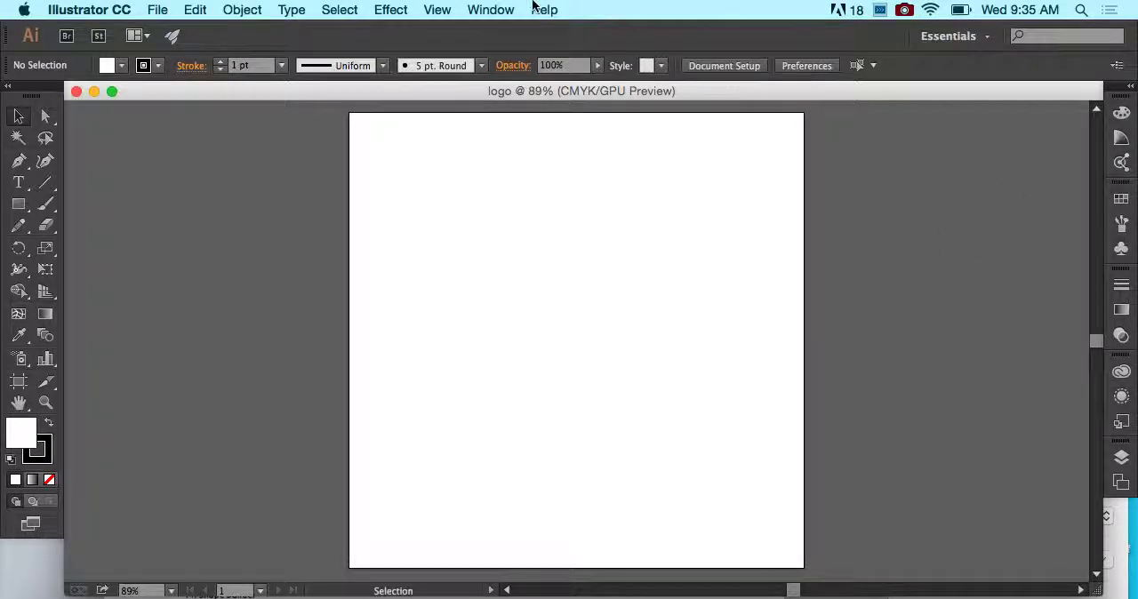
pyautogui.click(491, 9)
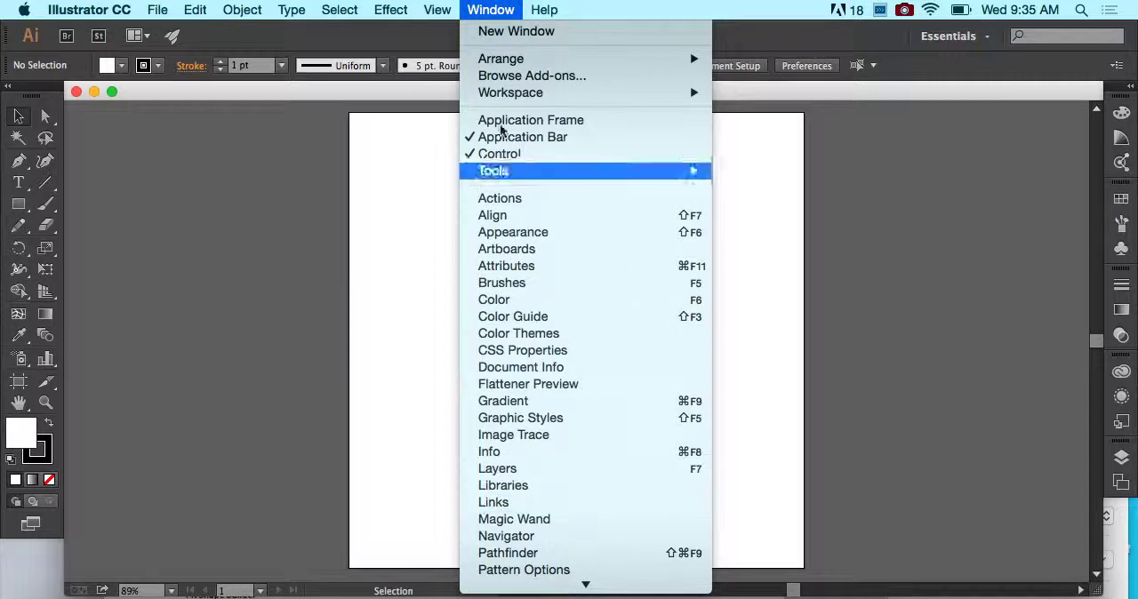
pyautogui.click(493, 5)
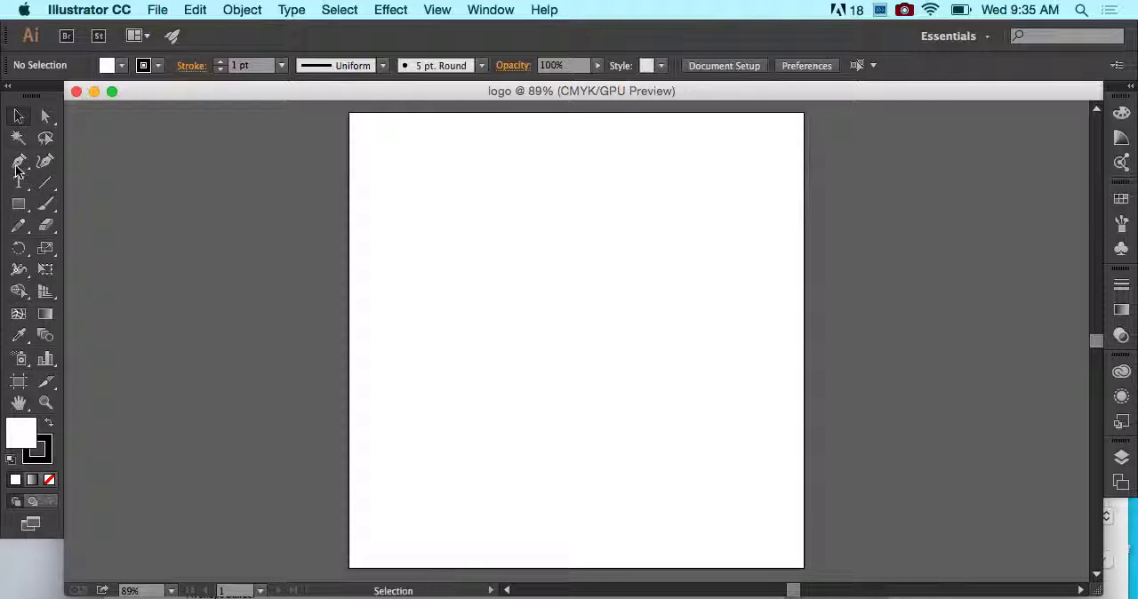
# - Examine the tool variants grouped under the Rectangle, Pen and Line Segment tools, and dismiss the notifications
pyautogui.click(17, 208)
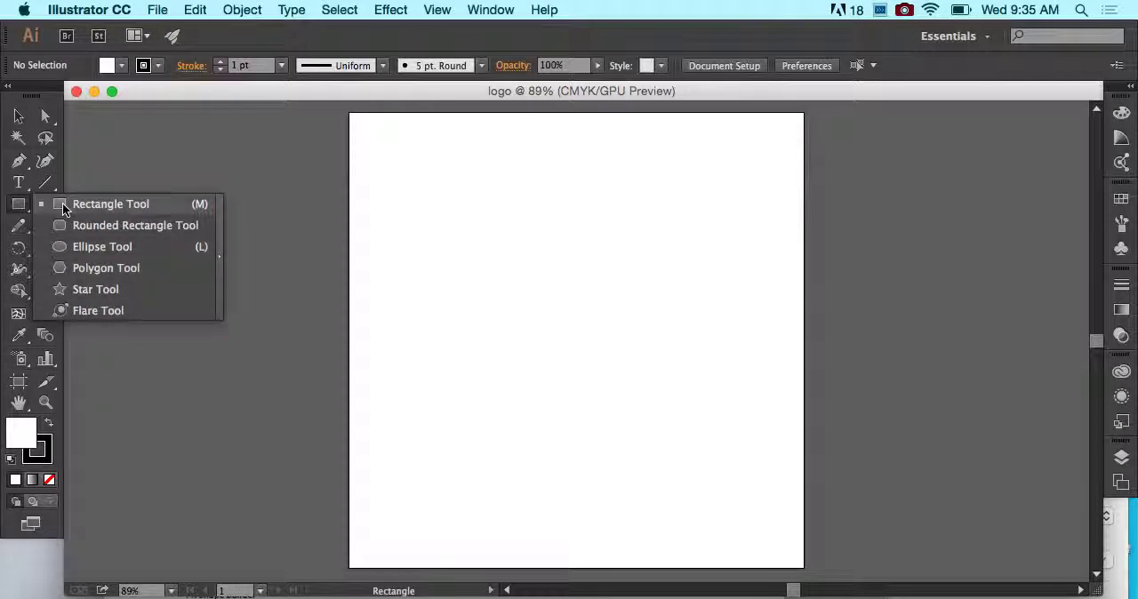
pyautogui.click(56, 207)
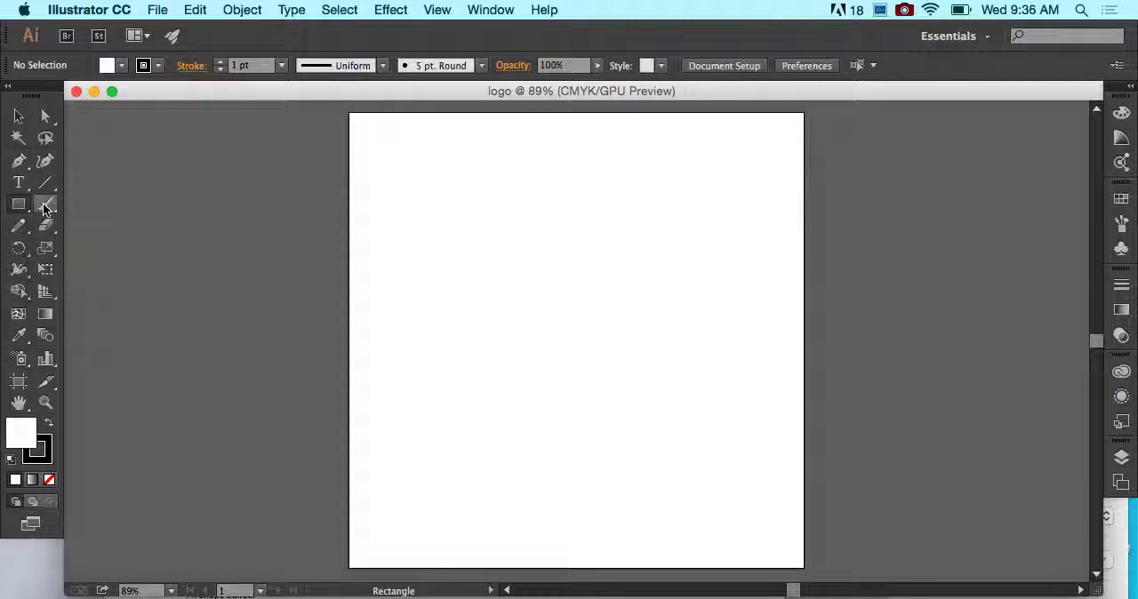
pyautogui.click(31, 173)
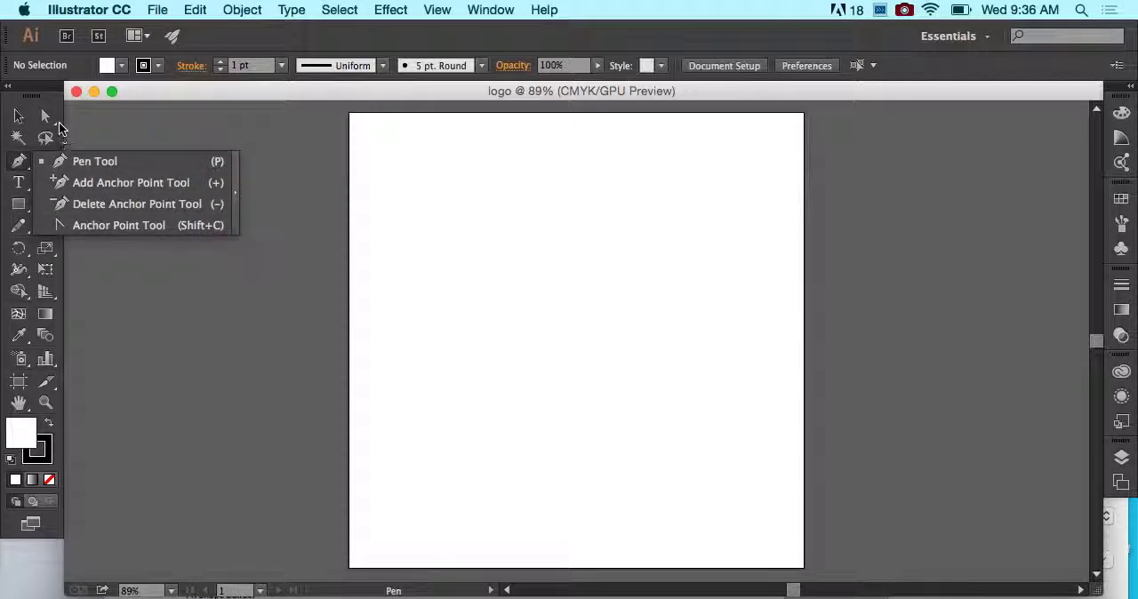
pyautogui.click(54, 122)
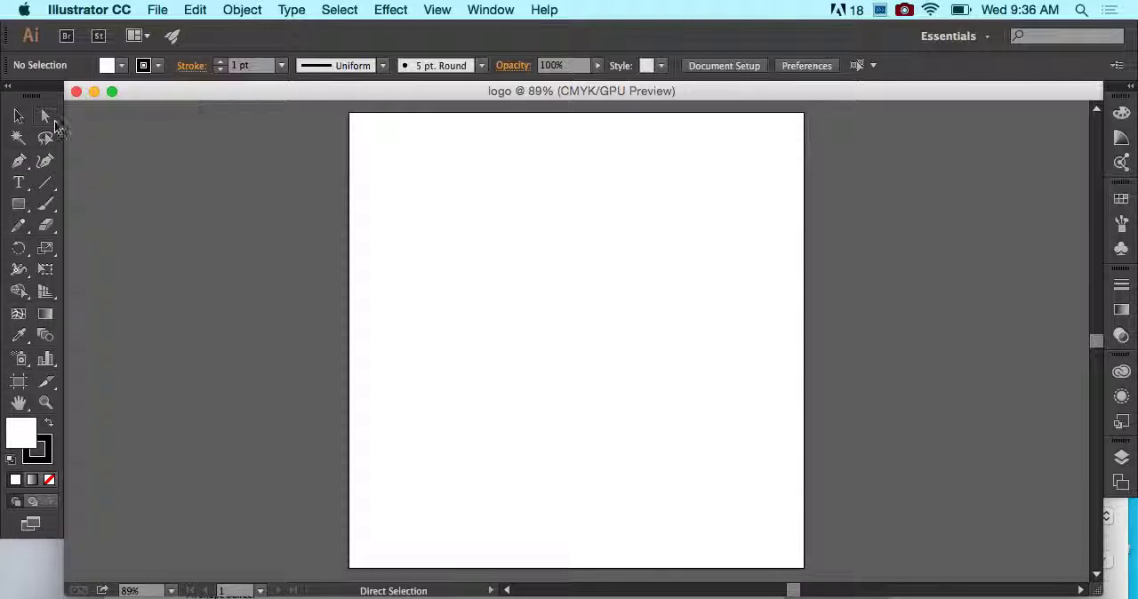
pyautogui.moveTo(55, 187)
pyautogui.mouseDown()
pyautogui.moveTo(106, 185)
pyautogui.moveTo(101, 266)
pyautogui.moveTo(61, 188)
pyautogui.mouseUp()
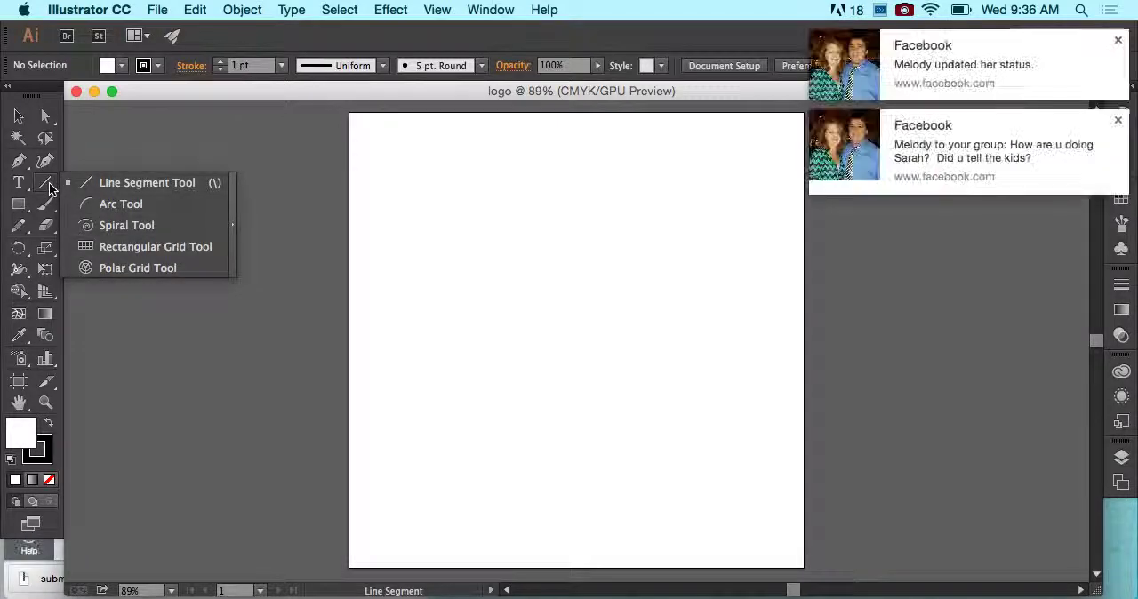
pyautogui.click(1119, 41)
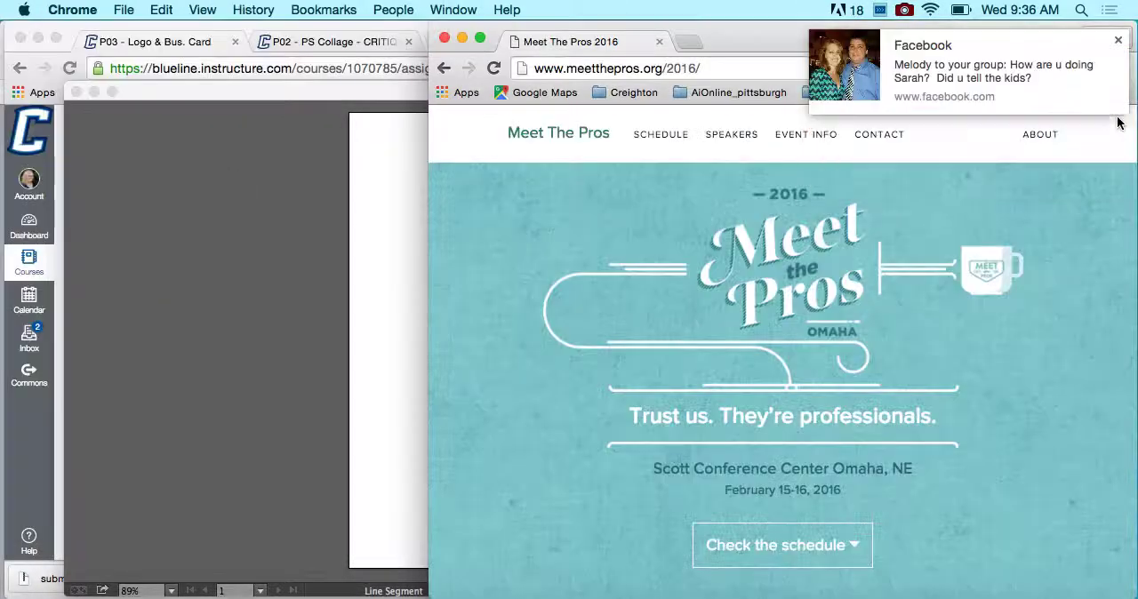
pyautogui.click(274, 191)
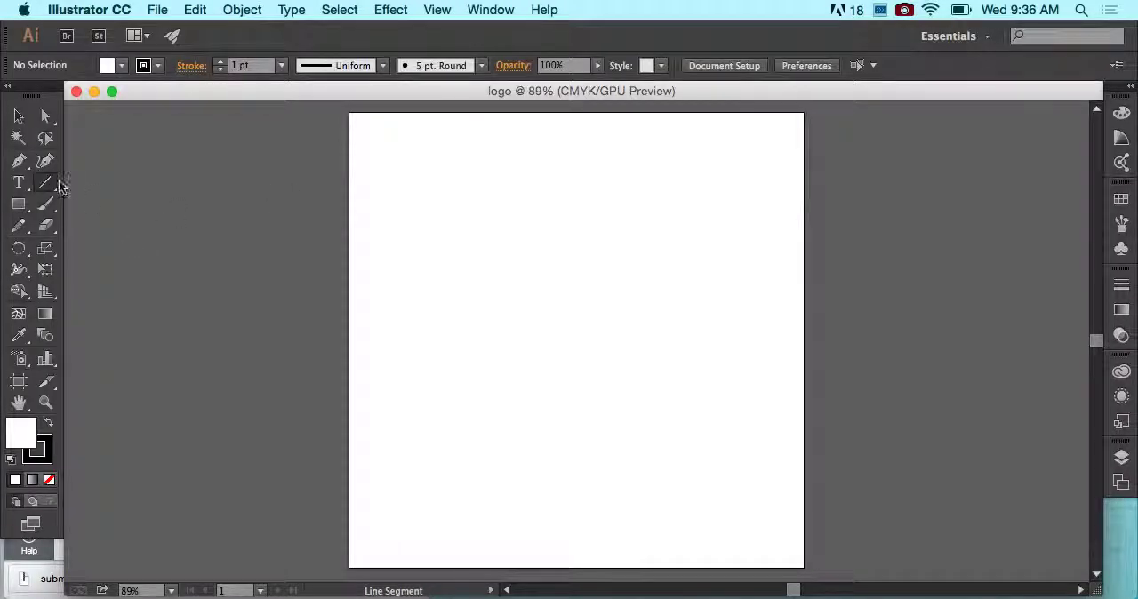
# - Create a 2 by 2 in square with the Rectangle tool, straddling the artboard's left edge
pyautogui.click(21, 205)
pyautogui.click(22, 205)
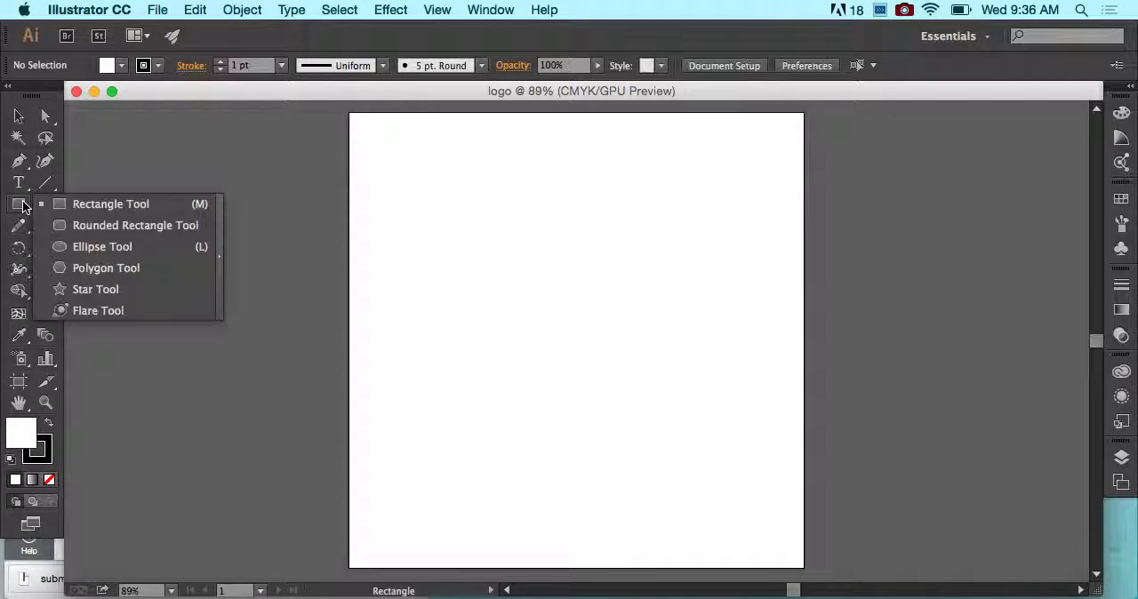
pyautogui.click(91, 197)
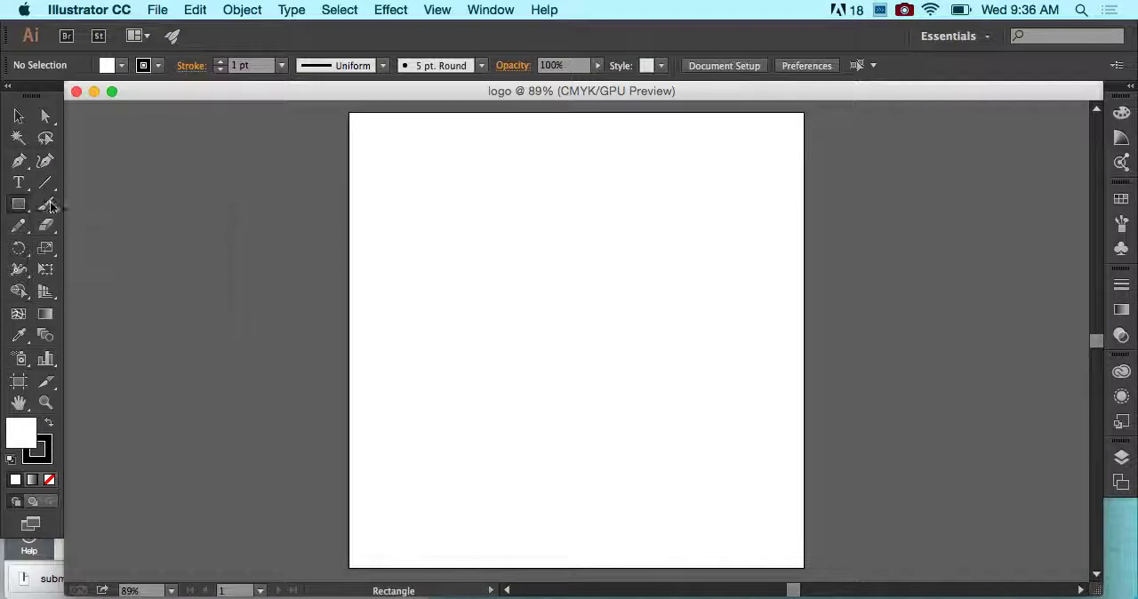
pyautogui.click(299, 197)
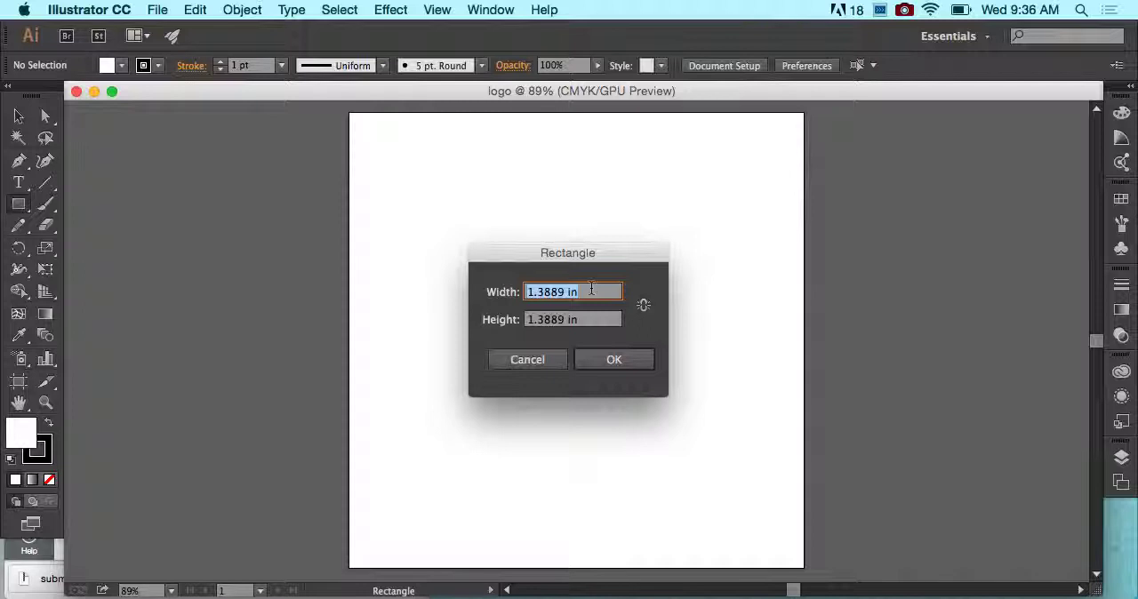
pyautogui.write('2')
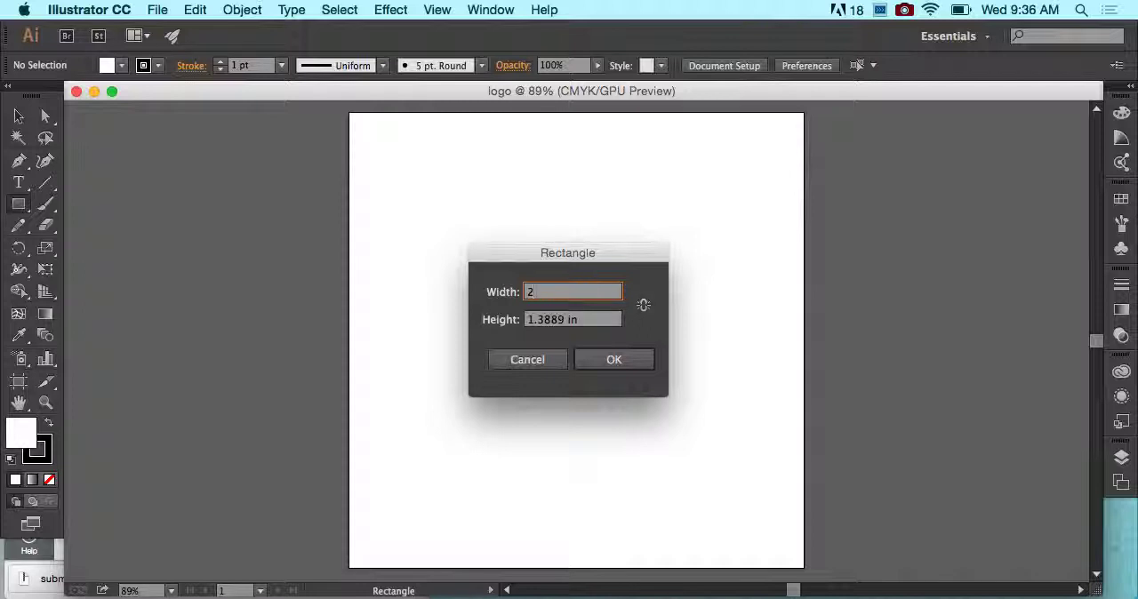
pyautogui.press('Tab')
pyautogui.write('2')
pyautogui.click(615, 359)
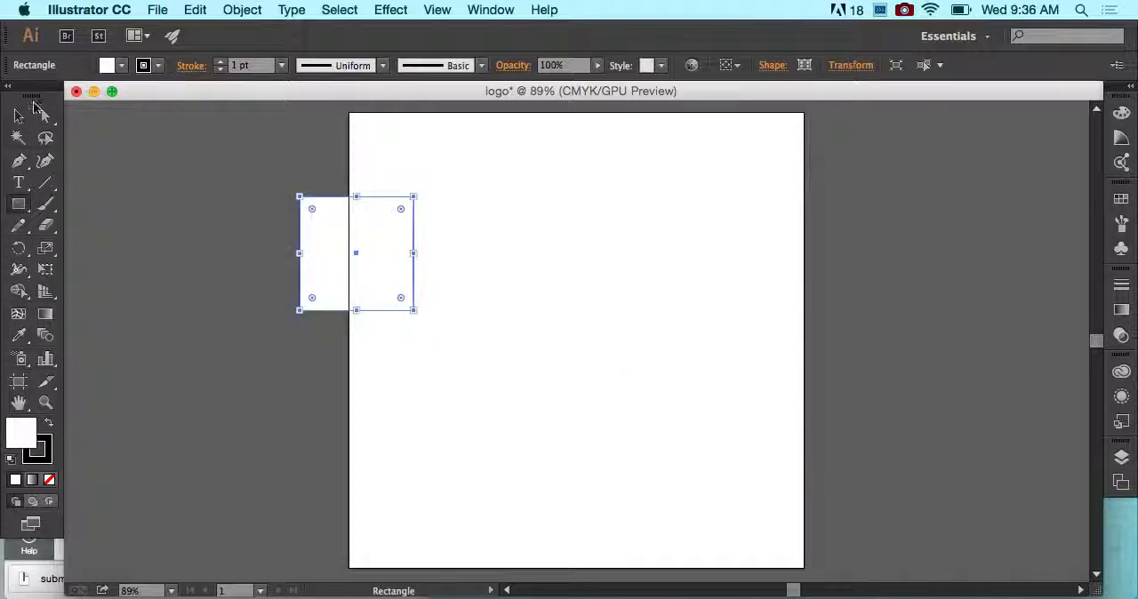
# - Draw a larger square freehand in the upper middle of the artboard, keeping its width and height equal
pyautogui.click(19, 115)
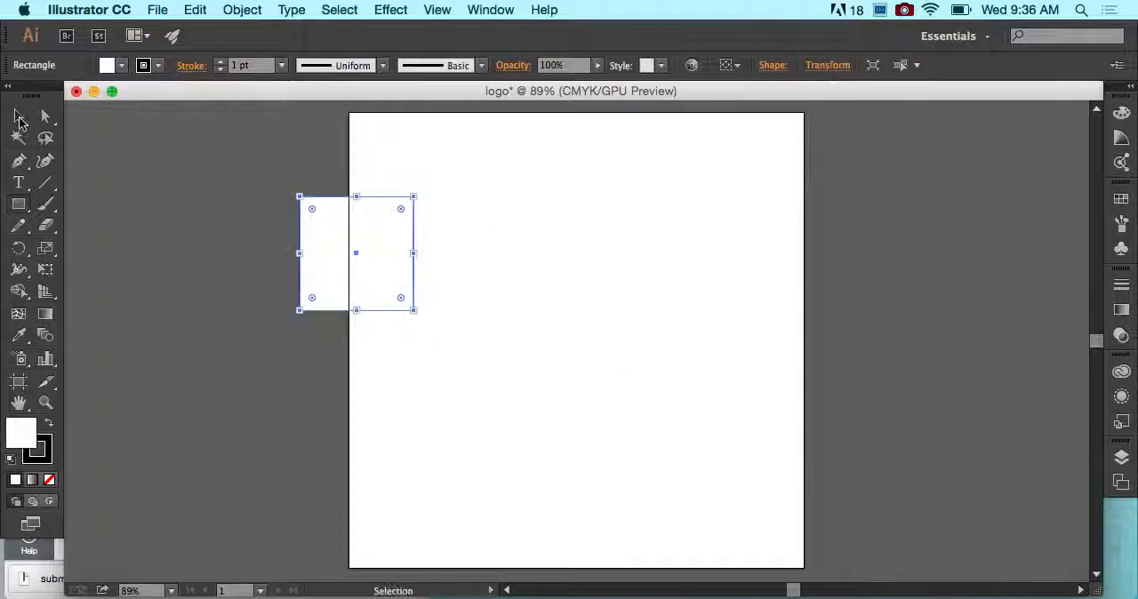
pyautogui.click(19, 204)
pyautogui.moveTo(440, 168); pyautogui.dragTo(659, 386)
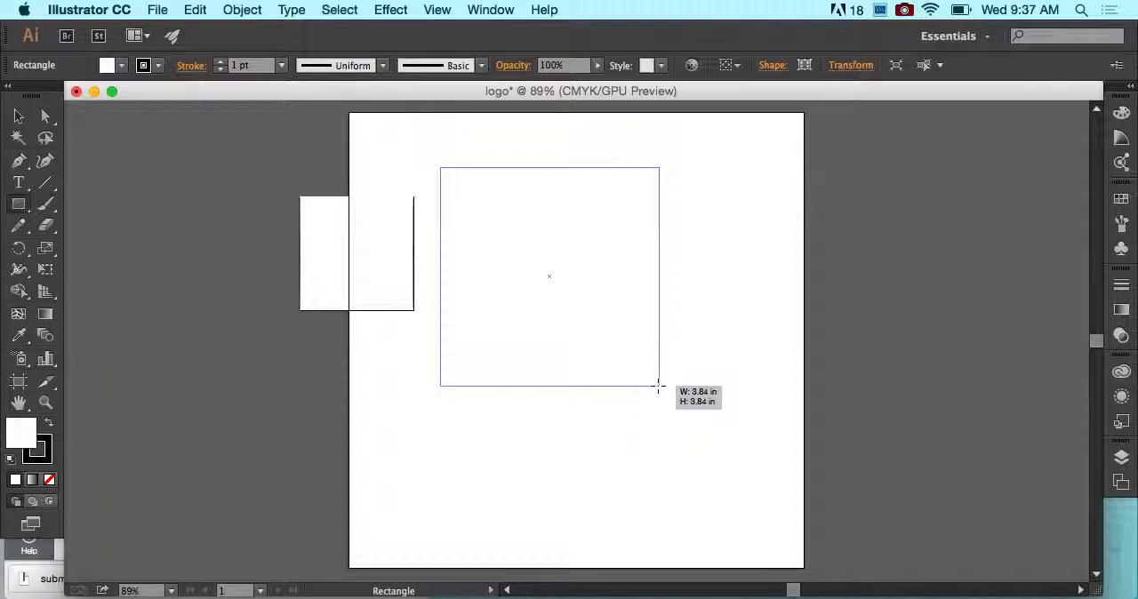
pyautogui.moveTo(659, 386); pyautogui.dragTo(665, 391)
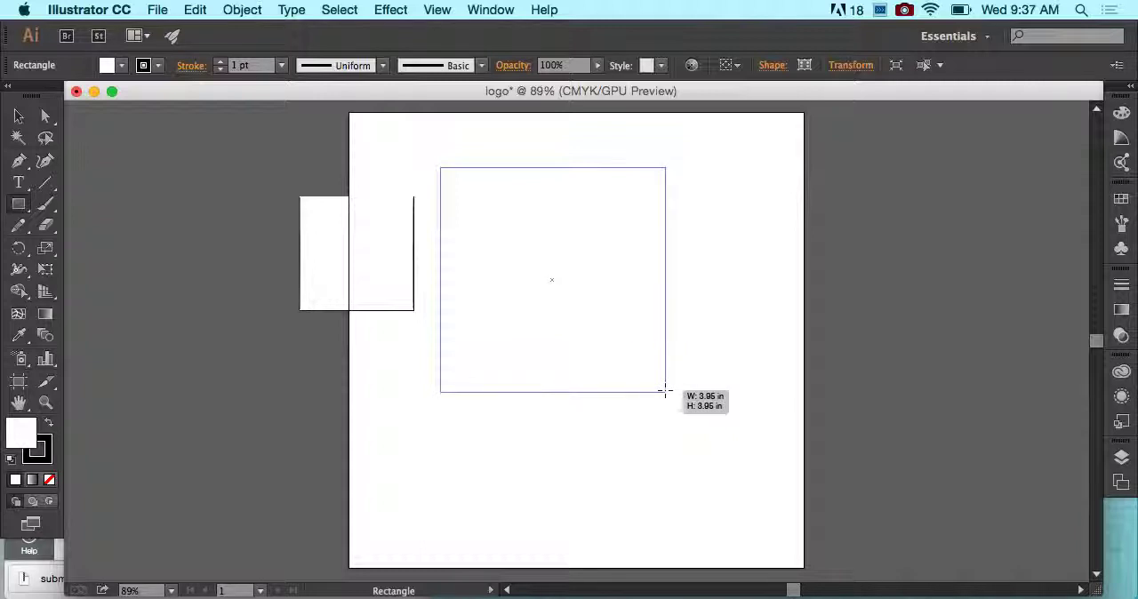
pyautogui.moveTo(665, 391); pyautogui.dragTo(626, 353)
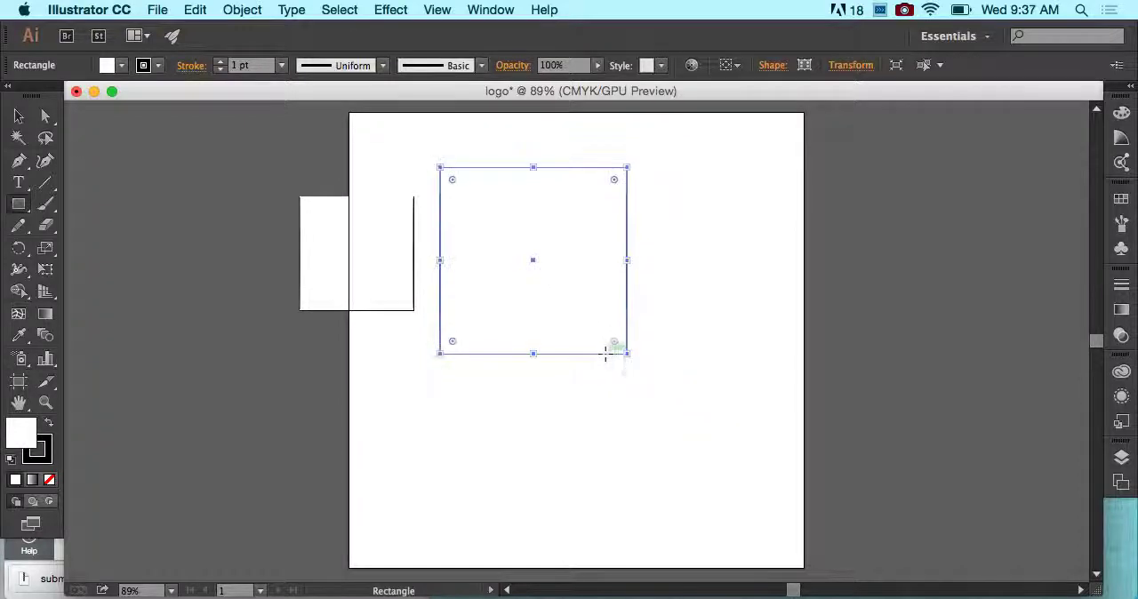
# - Move the 2 in square horizontally onto the artboard so it overlaps the larger square's left edge
pyautogui.click(18, 116)
pyautogui.click(326, 239)
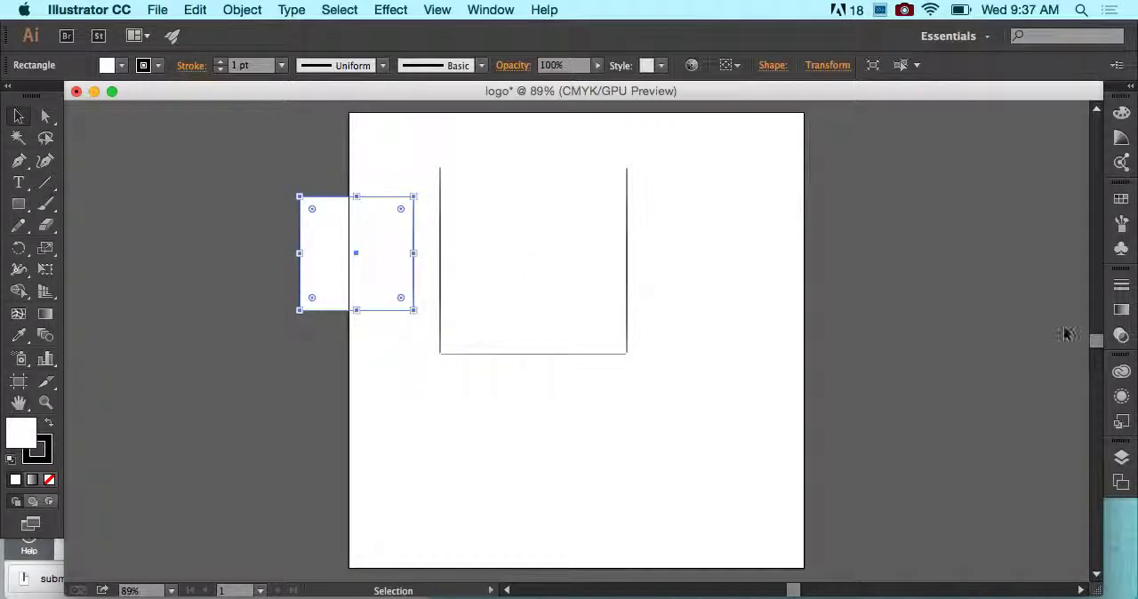
pyautogui.moveTo(361, 231); pyautogui.dragTo(437, 231)
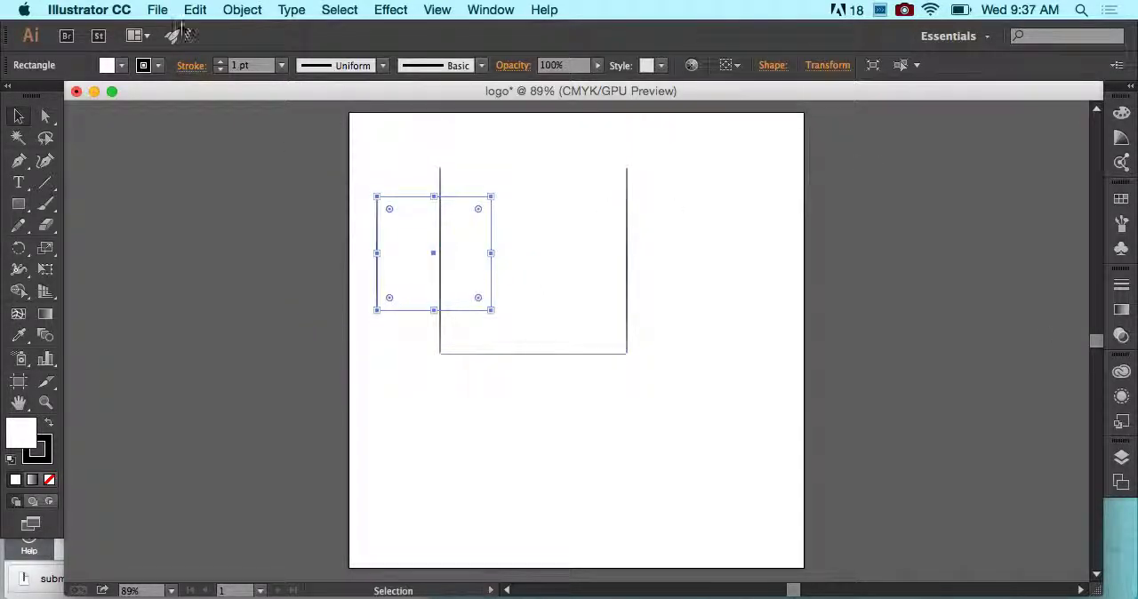
# - Fill the smaller square with magenta, try a green fill and set it back to magenta
pyautogui.click(122, 66)
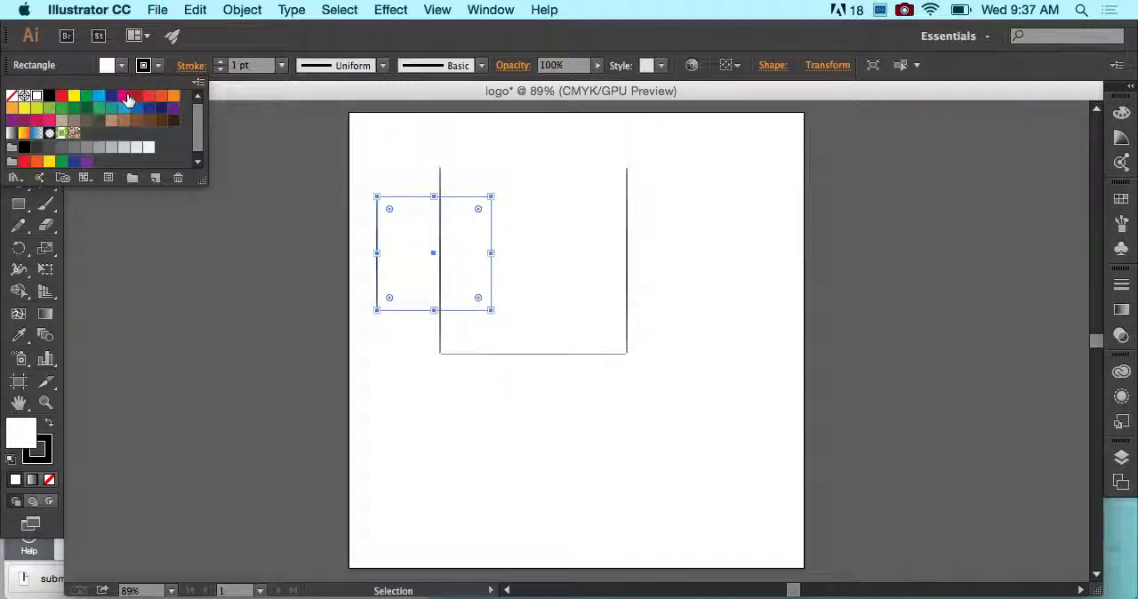
pyautogui.click(125, 96)
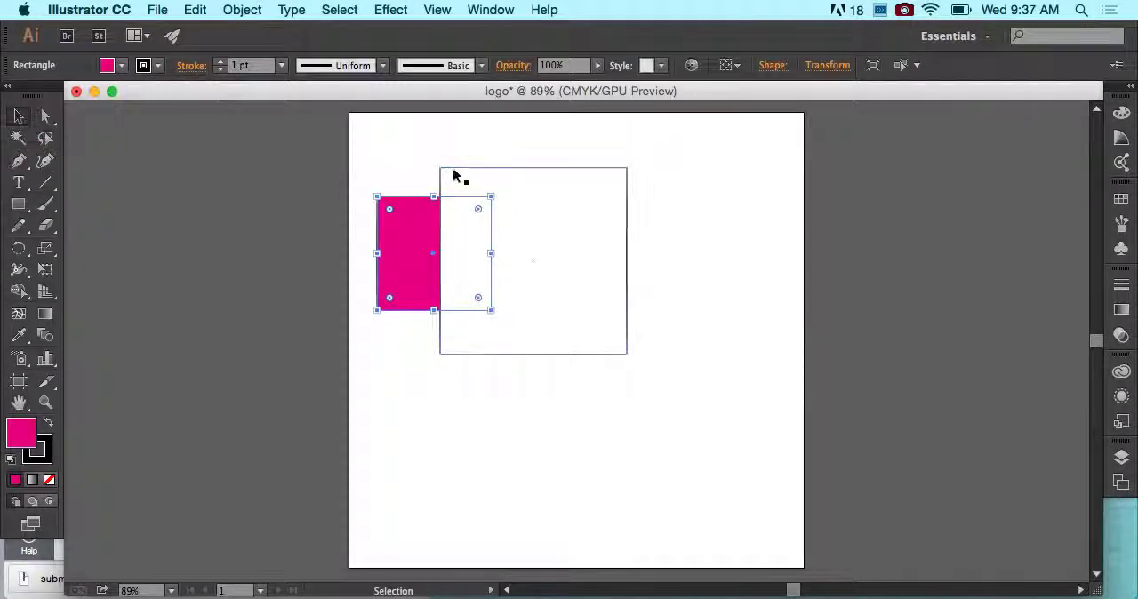
pyautogui.click(123, 67)
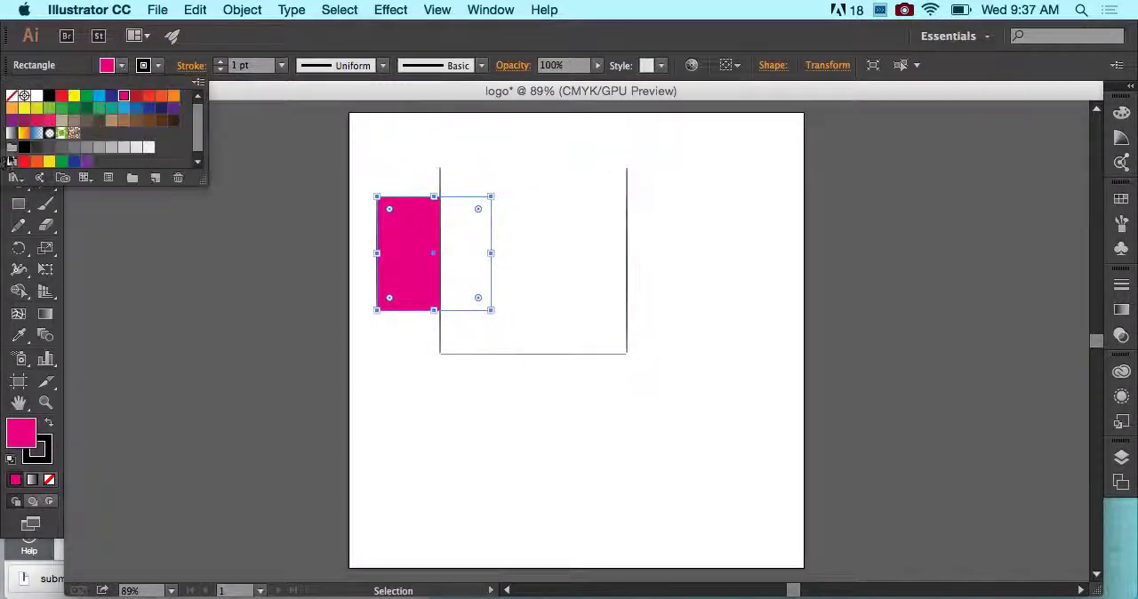
pyautogui.click(87, 96)
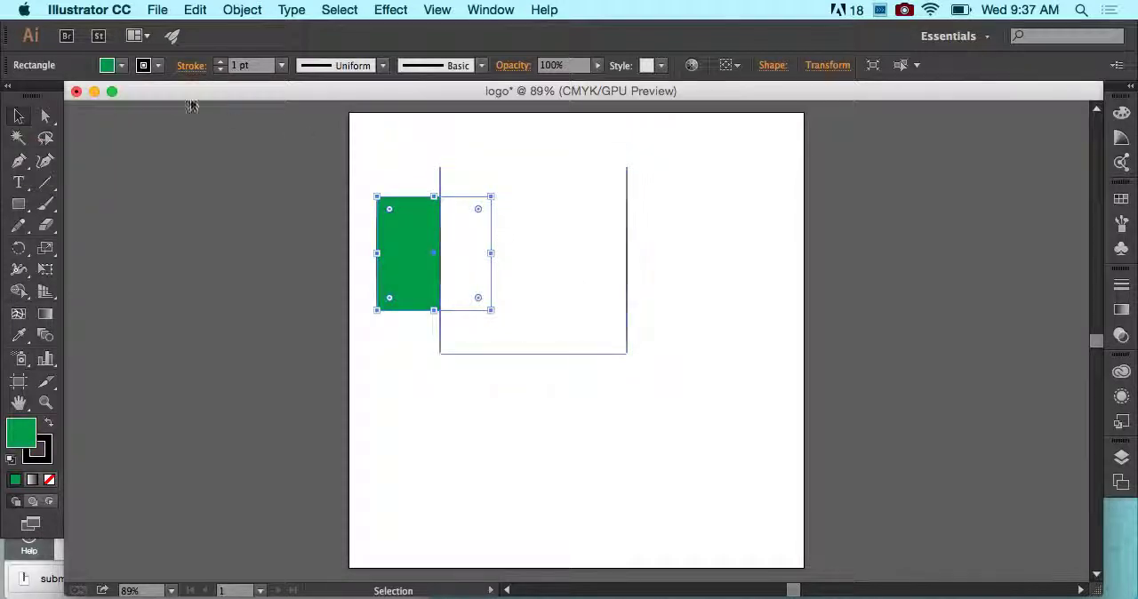
pyautogui.click(123, 67)
pyautogui.click(123, 98)
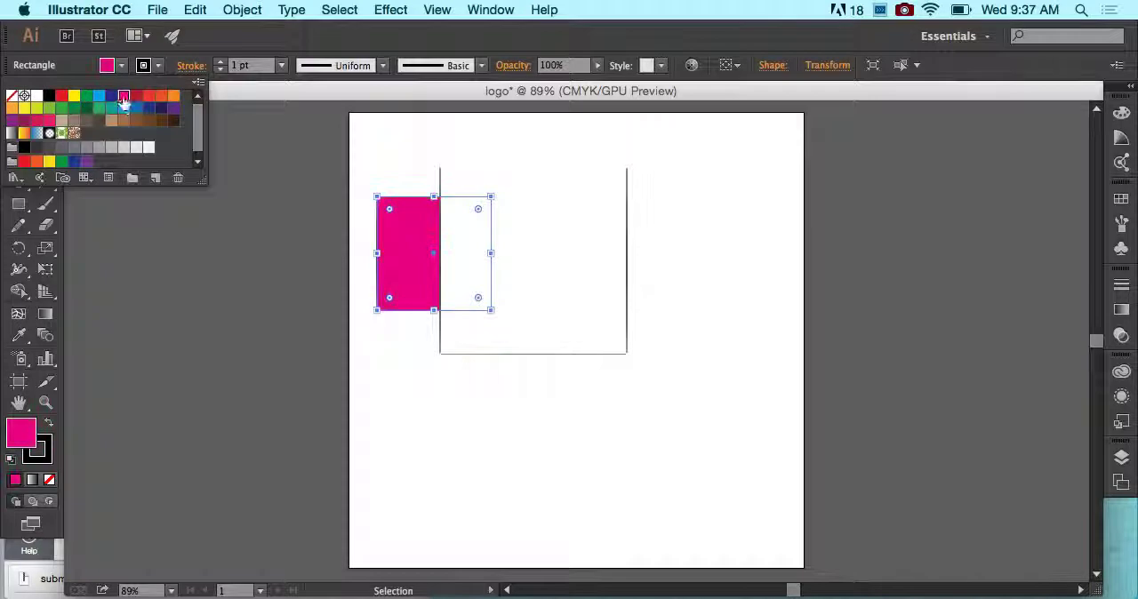
# - Try magenta on the larger square, fill it with cyan blue instead and deselect it
pyautogui.click(510, 267)
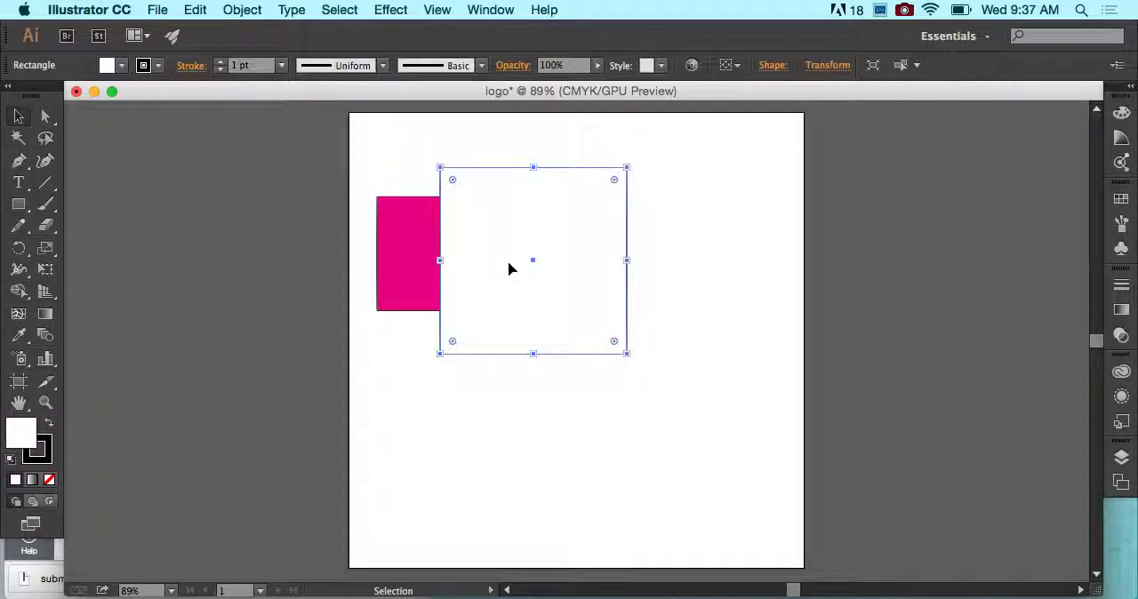
pyautogui.click(123, 67)
pyautogui.click(123, 97)
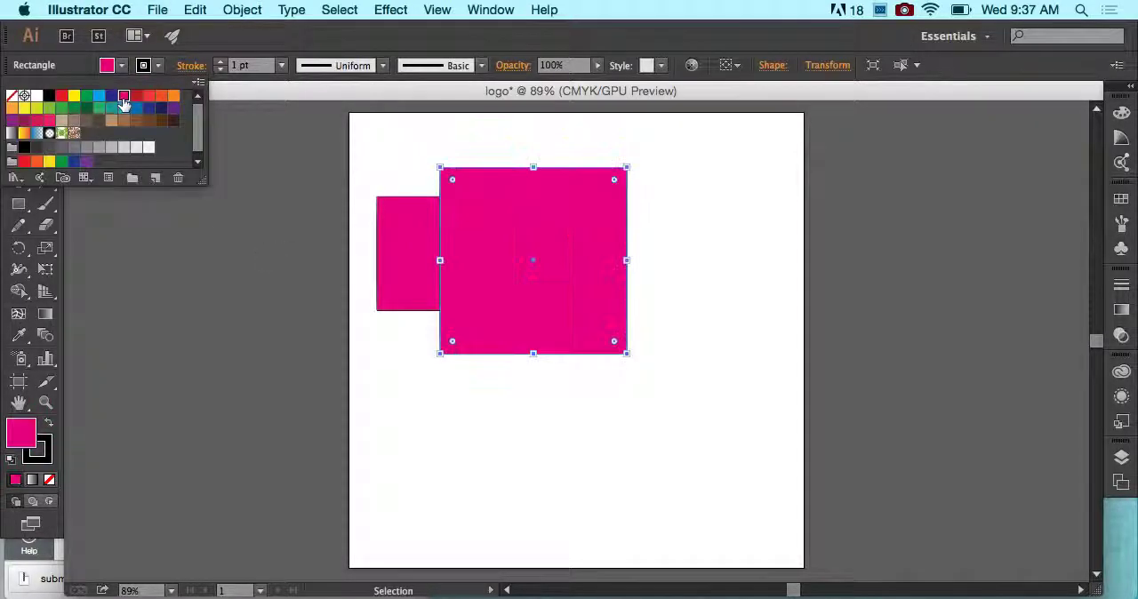
pyautogui.click(100, 96)
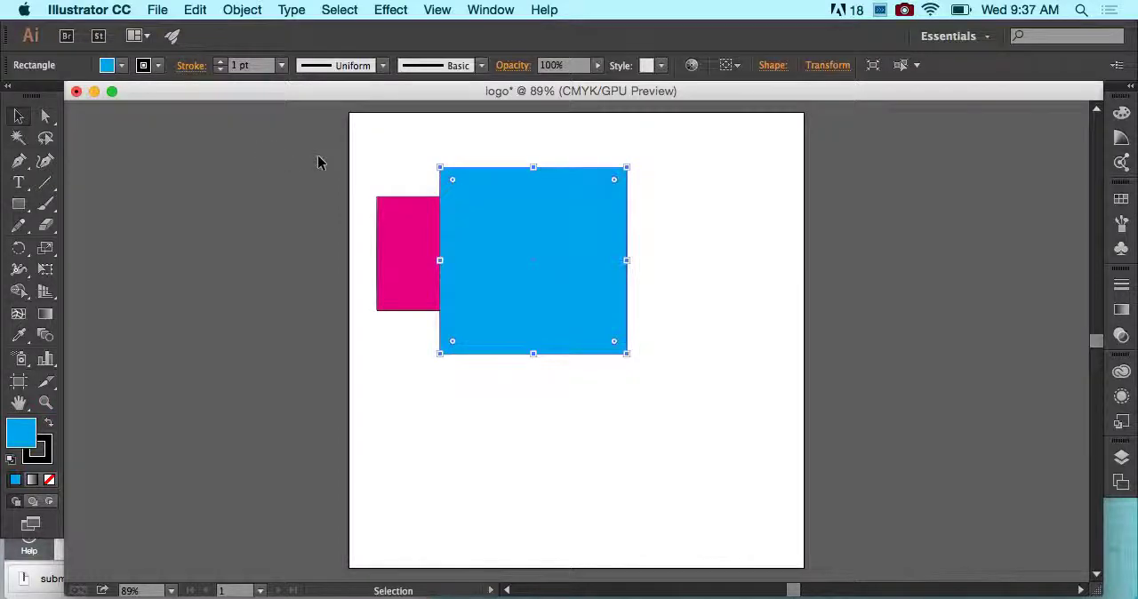
pyautogui.click(351, 159)
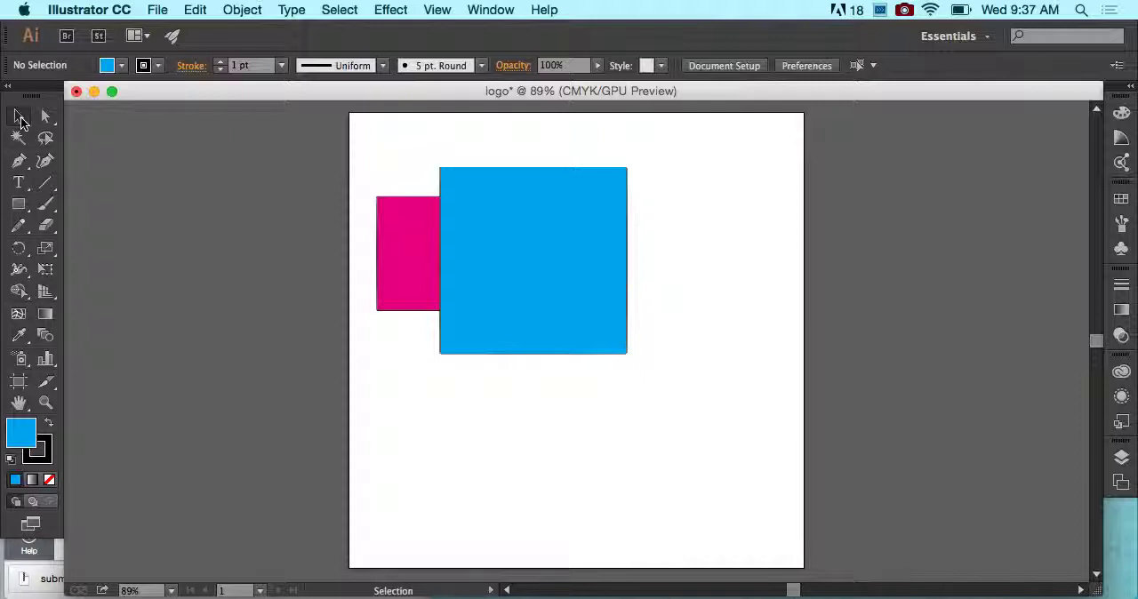
# - Move the blue square slightly up and to the right, keeping it overlapping the magenta square
pyautogui.click(524, 216)
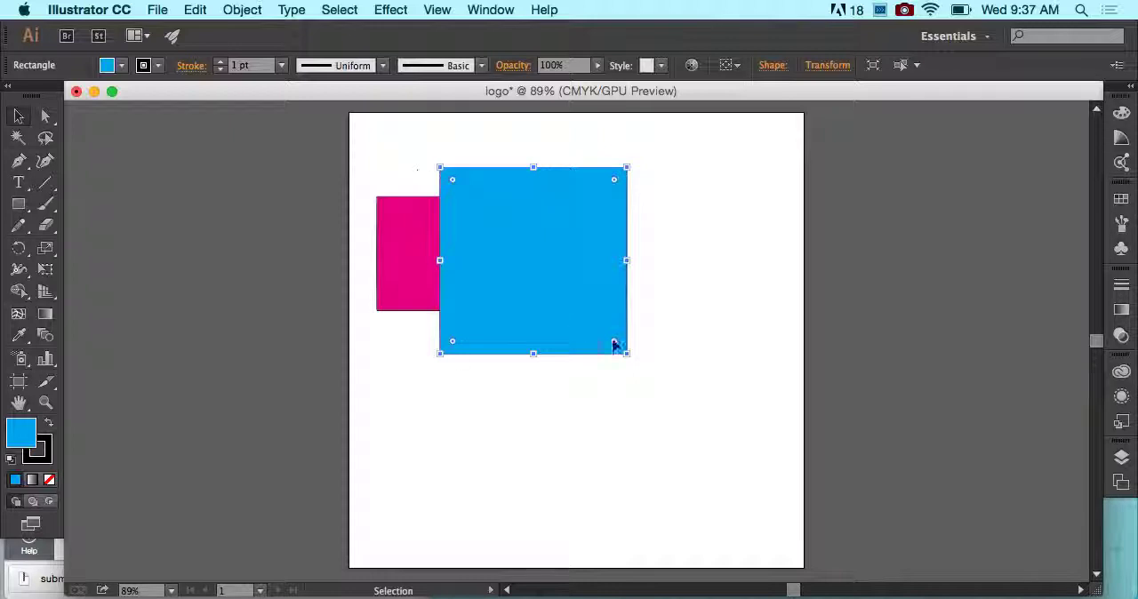
pyautogui.moveTo(573, 313); pyautogui.dragTo(596, 277)
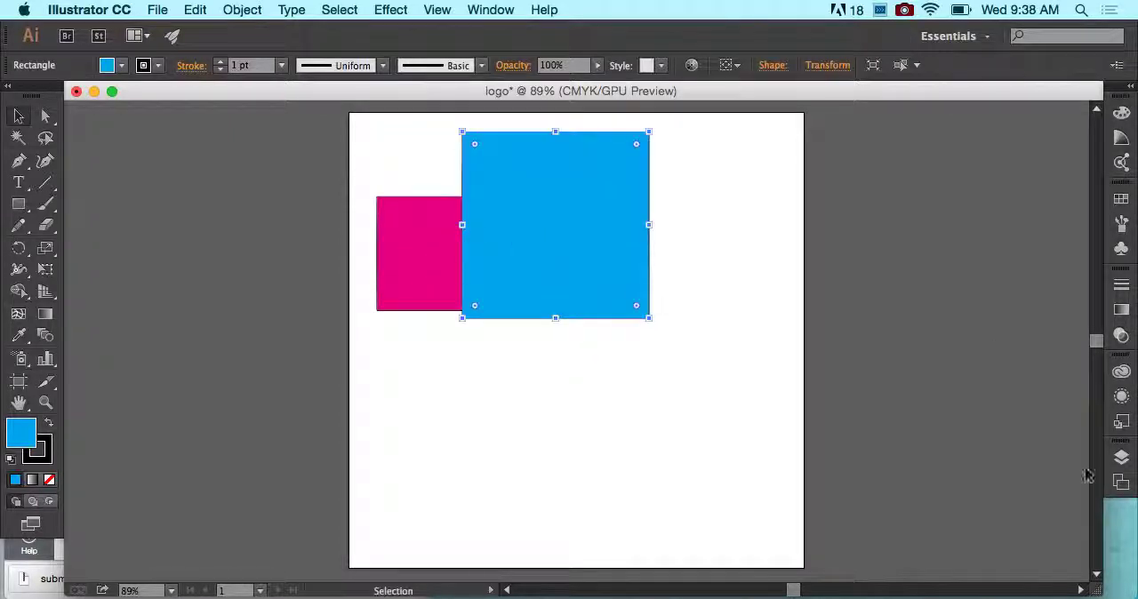
# - Show the Layers panel, undock it so it floats separately, and lengthen it
pyautogui.click(505, 9)
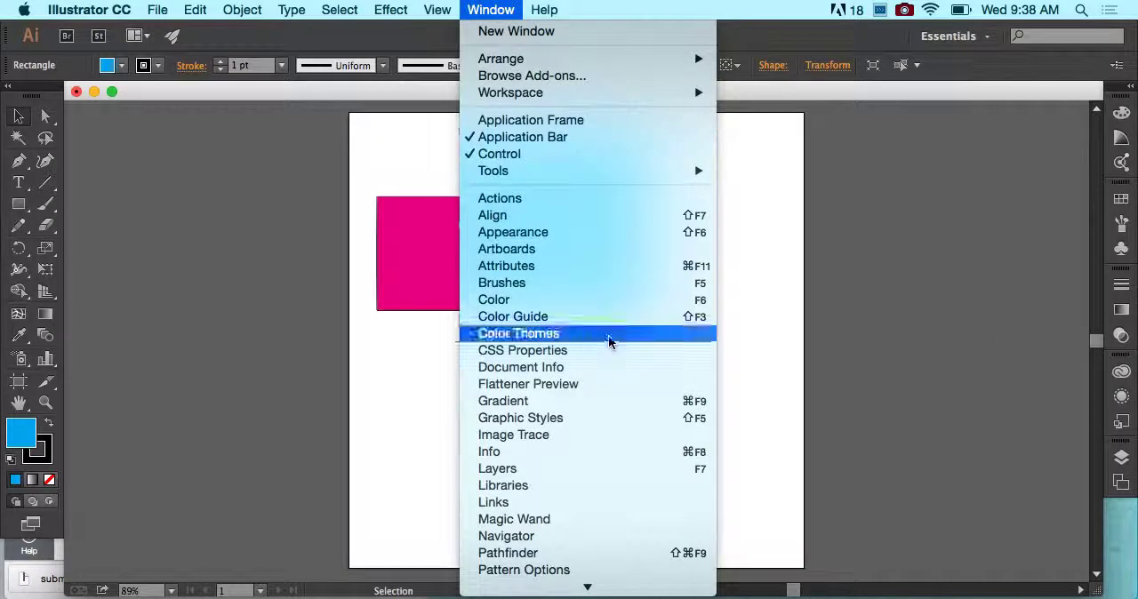
pyautogui.click(621, 470)
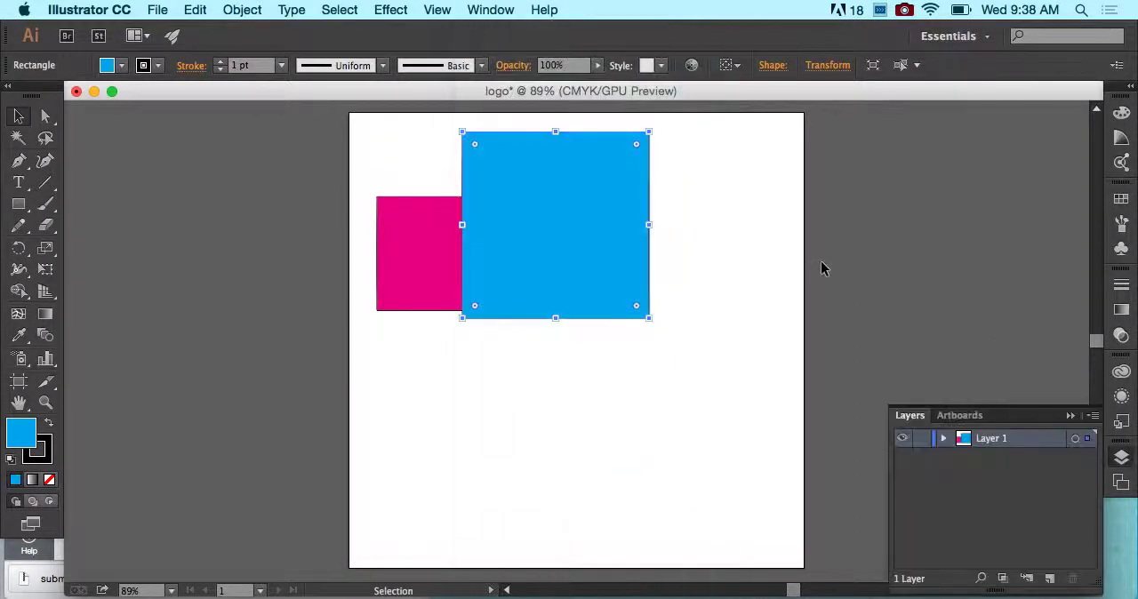
pyautogui.moveTo(916, 416); pyautogui.dragTo(903, 103)
pyautogui.moveTo(1085, 270); pyautogui.dragTo(1086, 533)
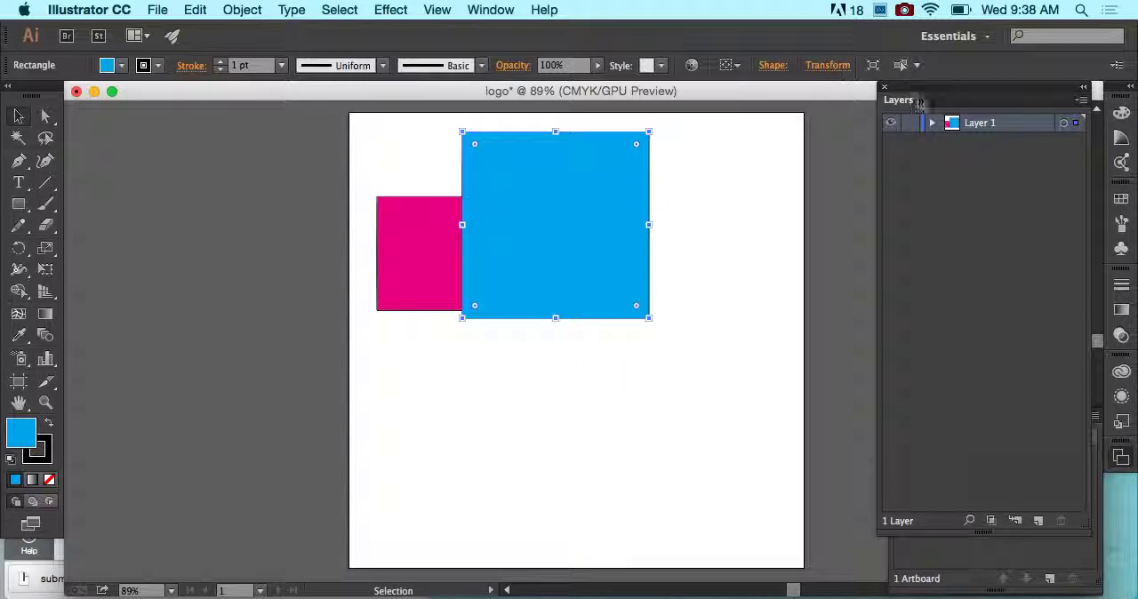
# - Expand Layer 1 and move the magenta rectangle above the blue one in the stacking order
pyautogui.click(934, 127)
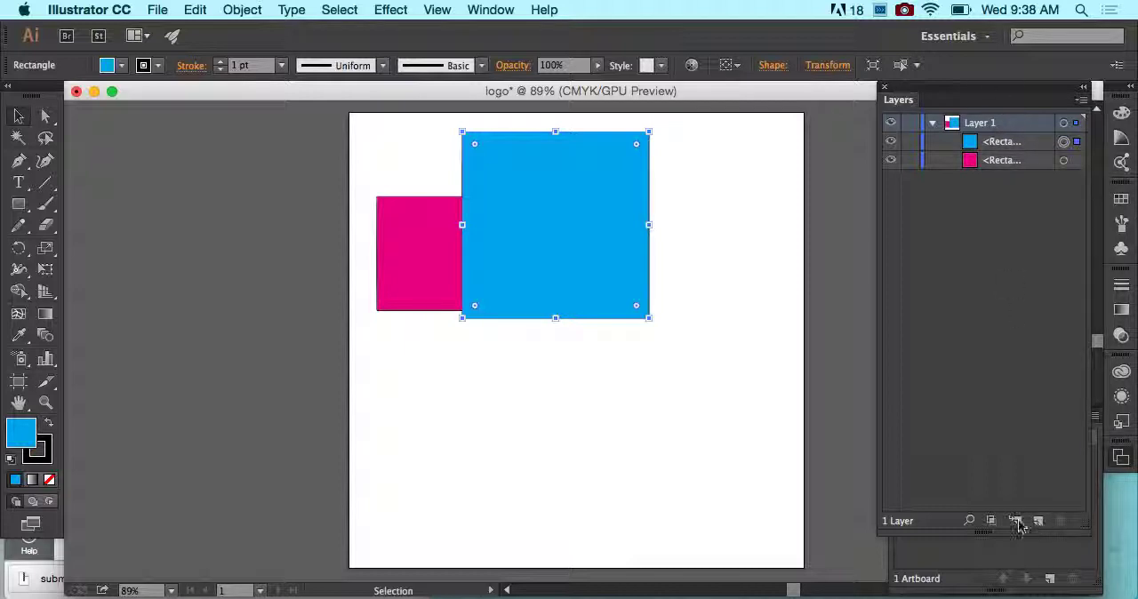
pyautogui.click(996, 145)
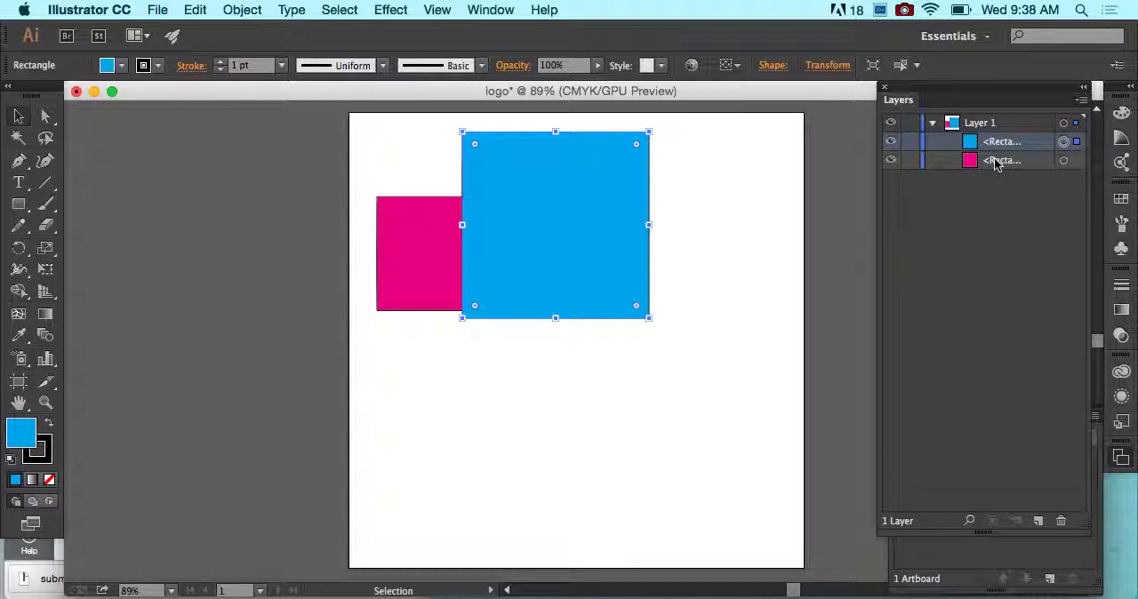
pyautogui.moveTo(996, 163); pyautogui.dragTo(994, 138)
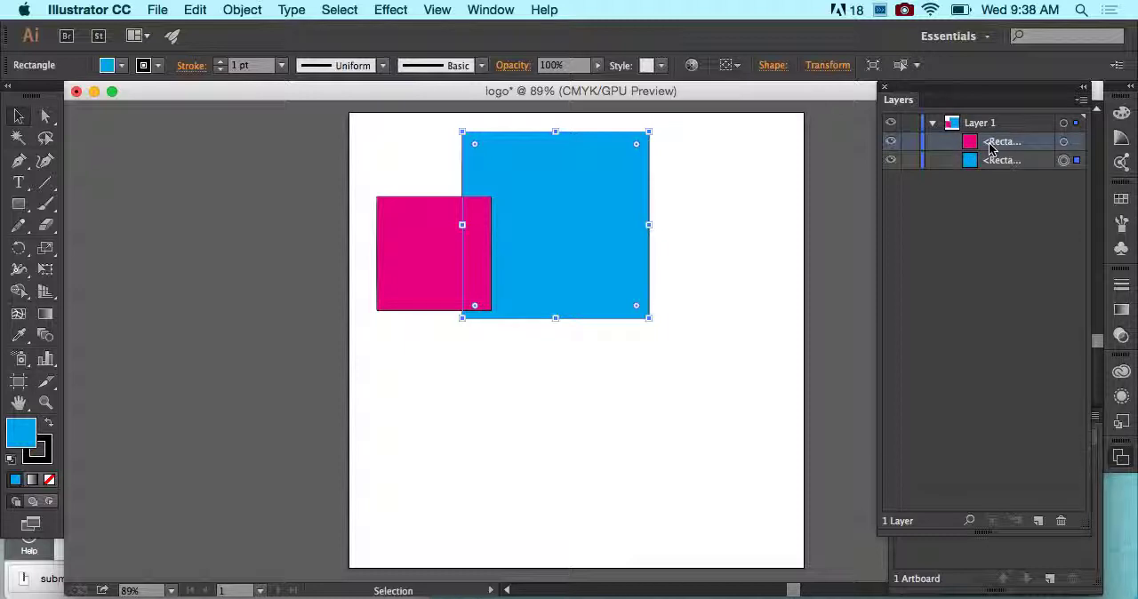
# - Collapse and re-expand the object list of Layer 1
pyautogui.click(933, 125)
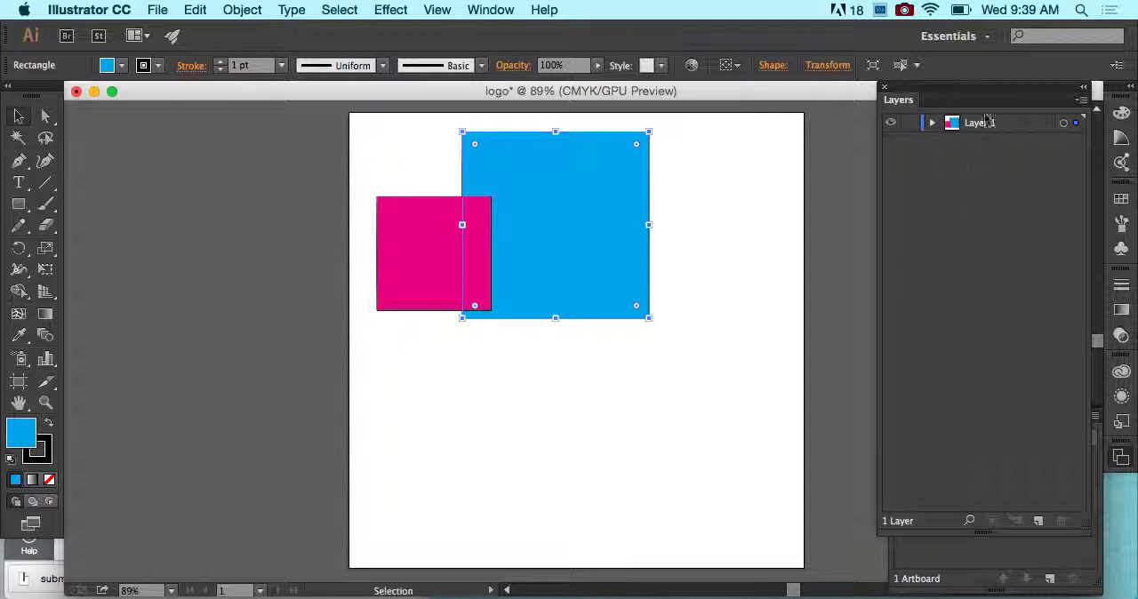
pyautogui.click(932, 123)
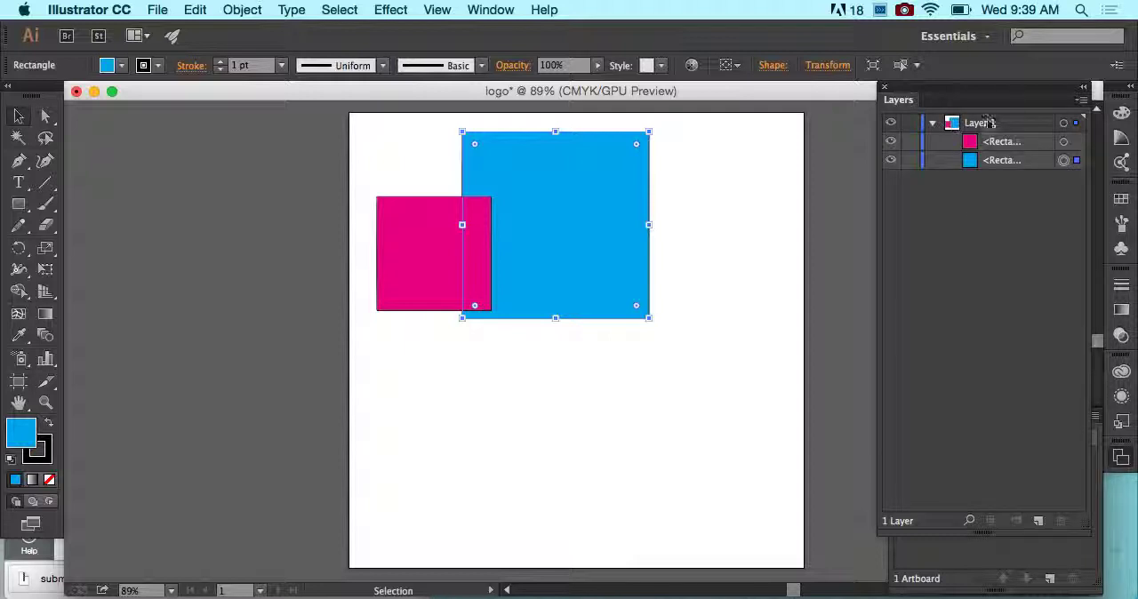
pyautogui.click(932, 124)
pyautogui.click(933, 125)
# - Increase the magenta square's stroke weight to 5 pt
pyautogui.click(370, 172)
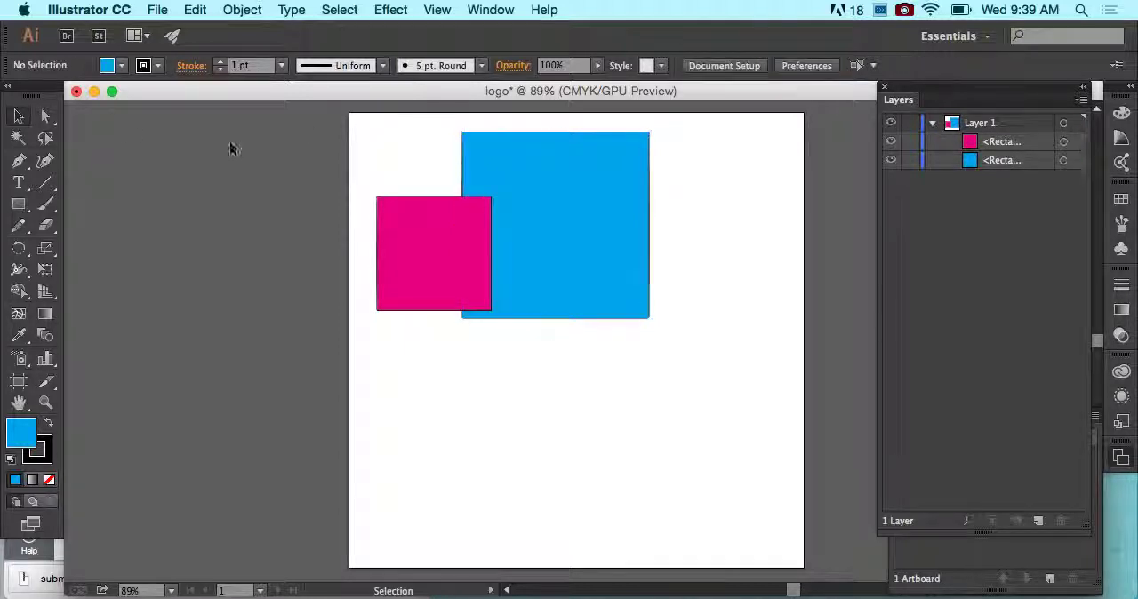
pyautogui.click(20, 117)
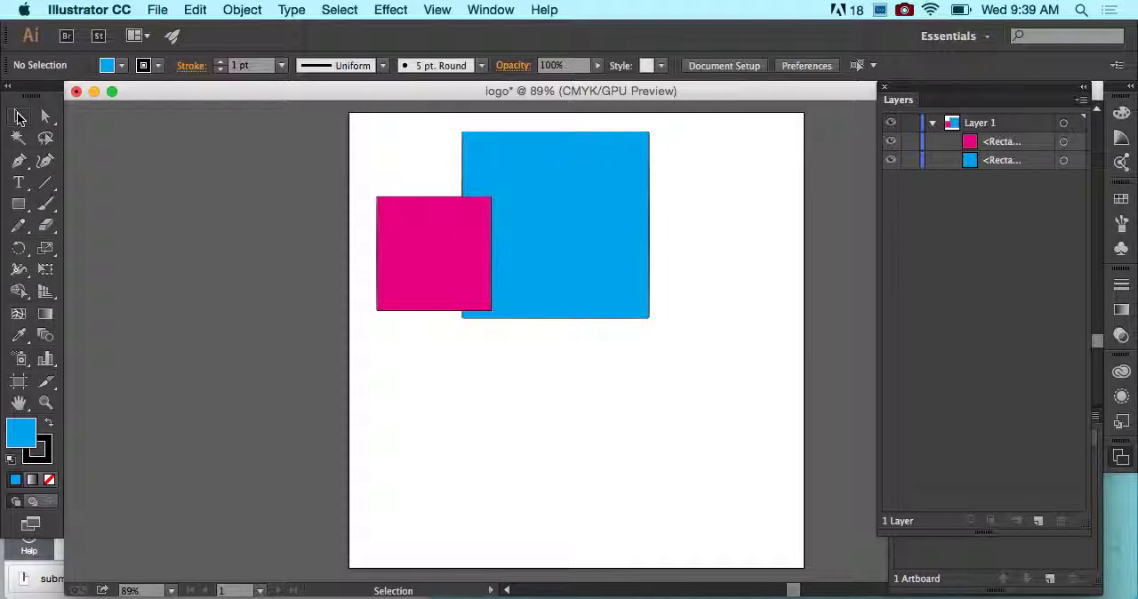
pyautogui.press('super+equal')
pyautogui.press('super+equal')
pyautogui.press('super+equal')
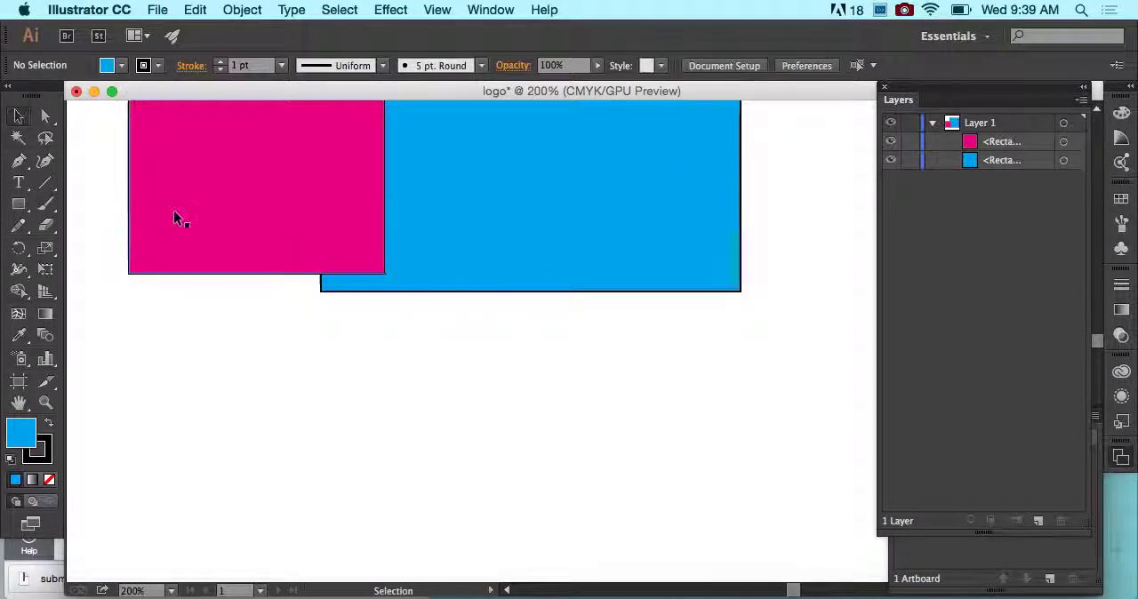
pyautogui.press('super+equal')
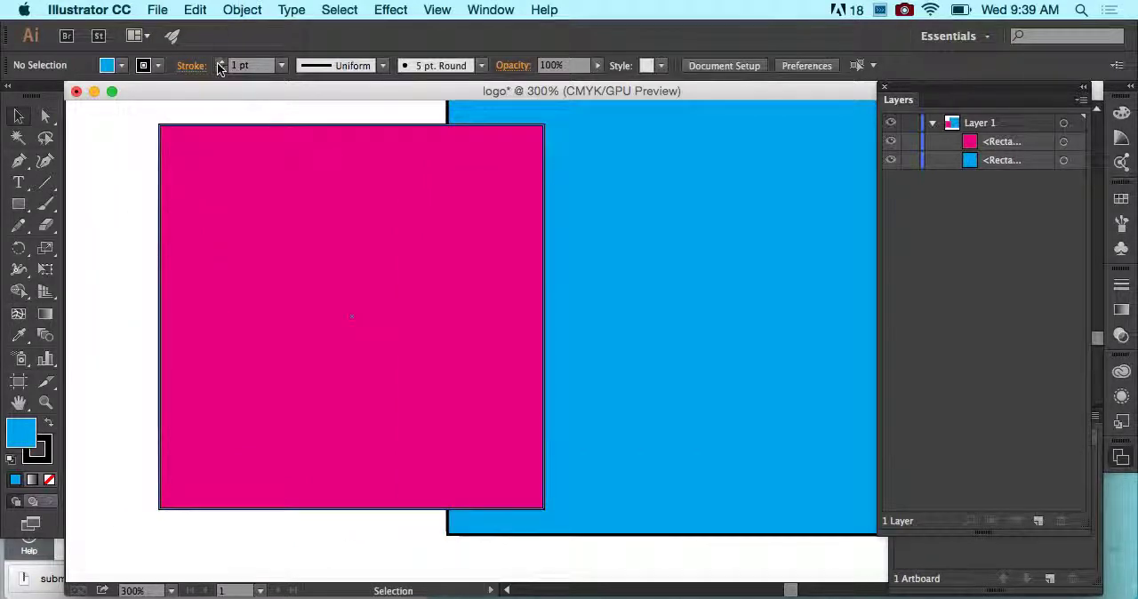
pyautogui.click(258, 151)
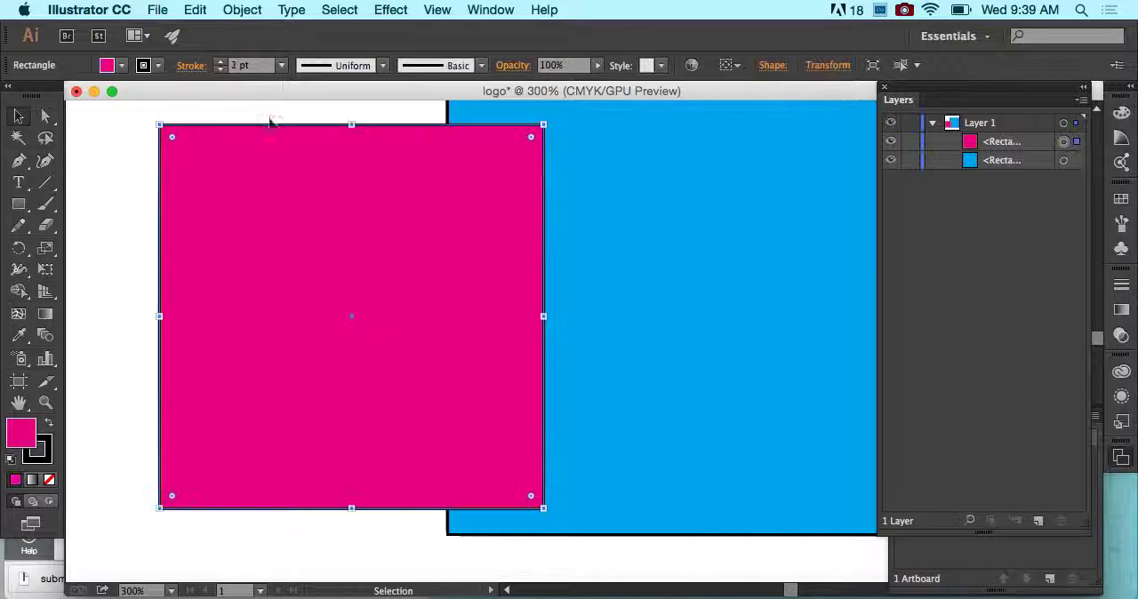
pyautogui.click(219, 62)
pyautogui.doubleClick(219, 61)
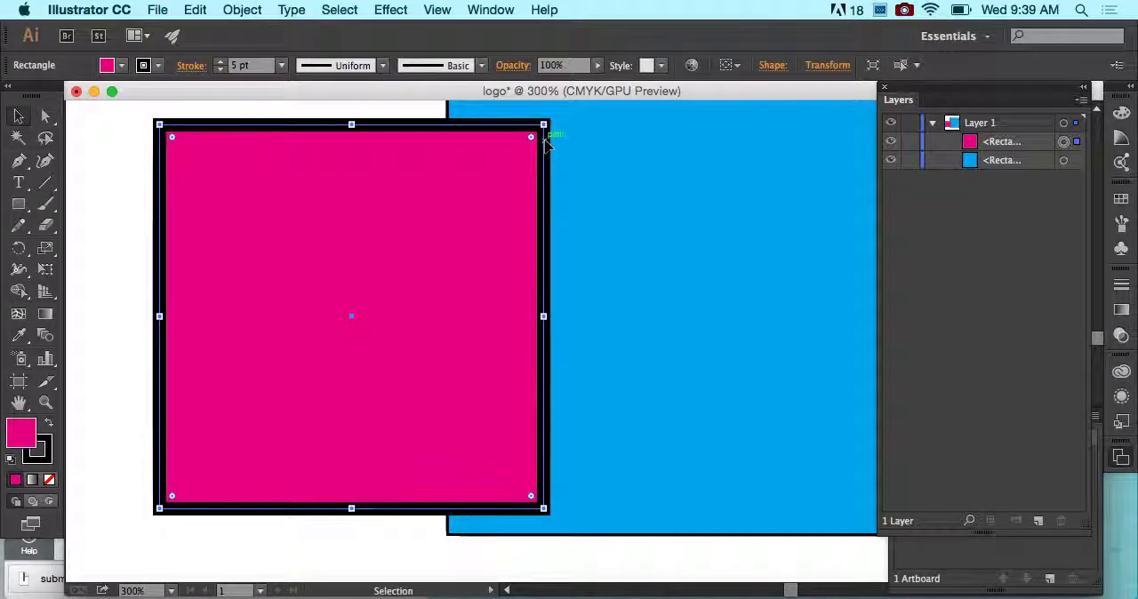
# - Change Layer 1's highlight color to Green in its layer options
pyautogui.doubleClick(1023, 123)
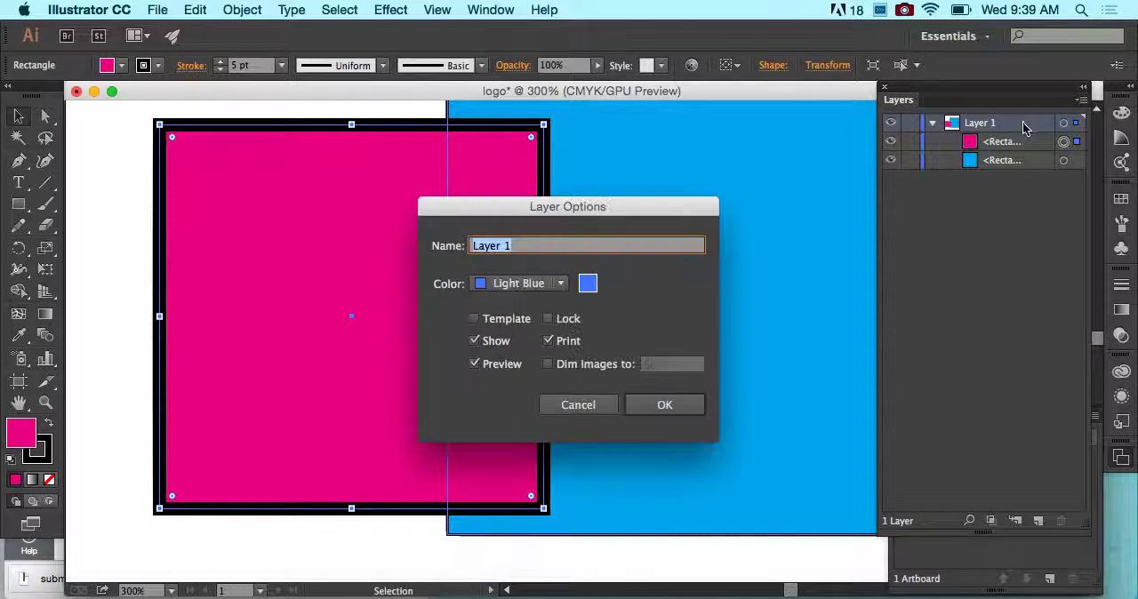
pyautogui.click(555, 284)
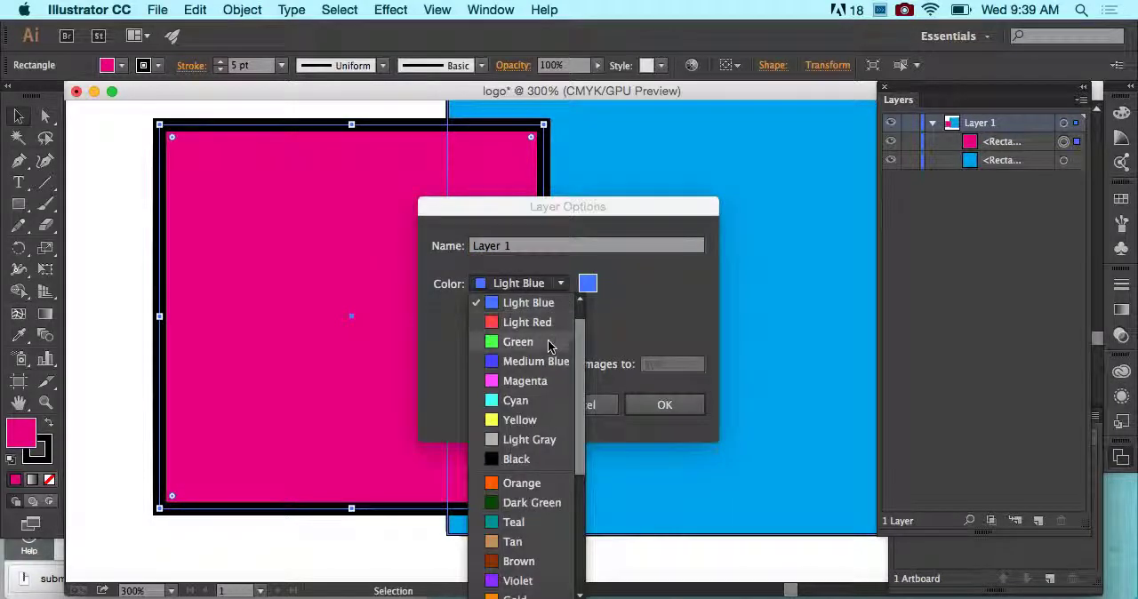
pyautogui.click(548, 342)
pyautogui.click(663, 405)
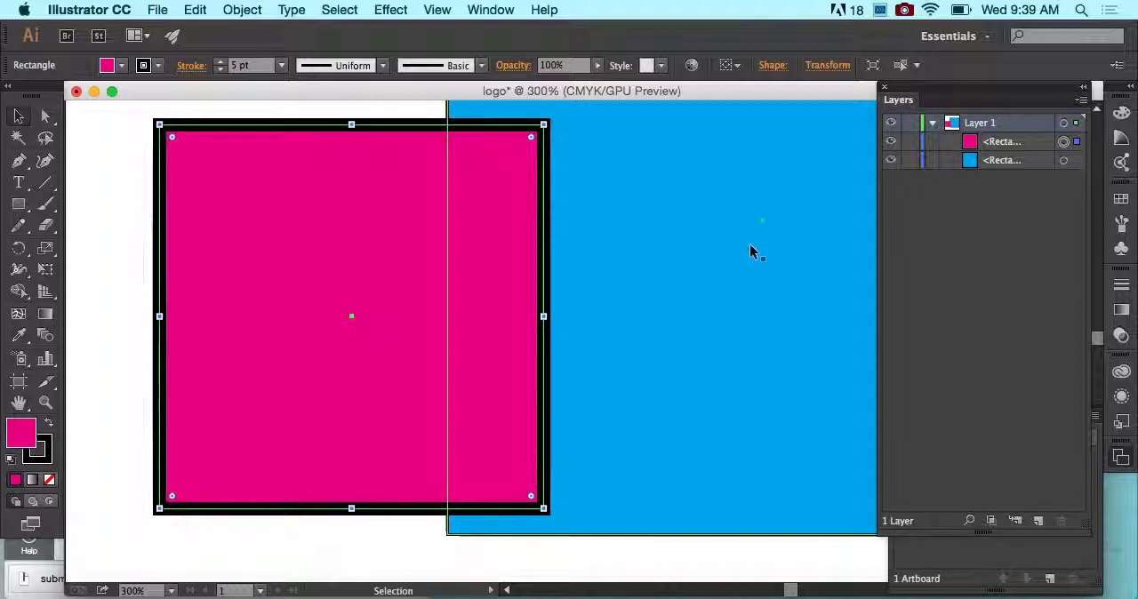
pyautogui.doubleClick(1009, 124)
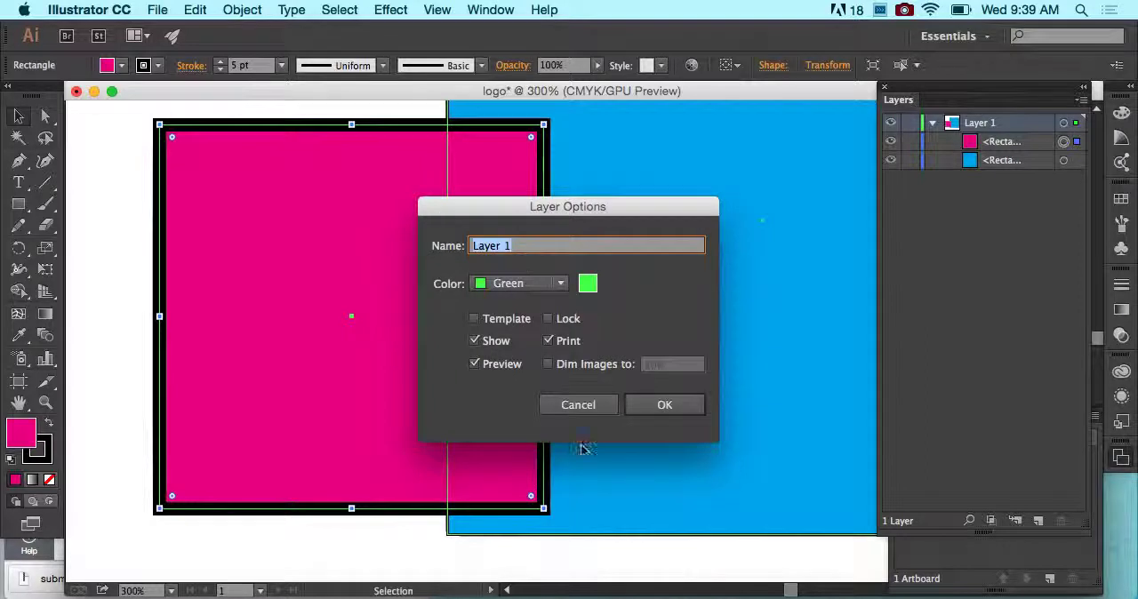
pyautogui.click(589, 410)
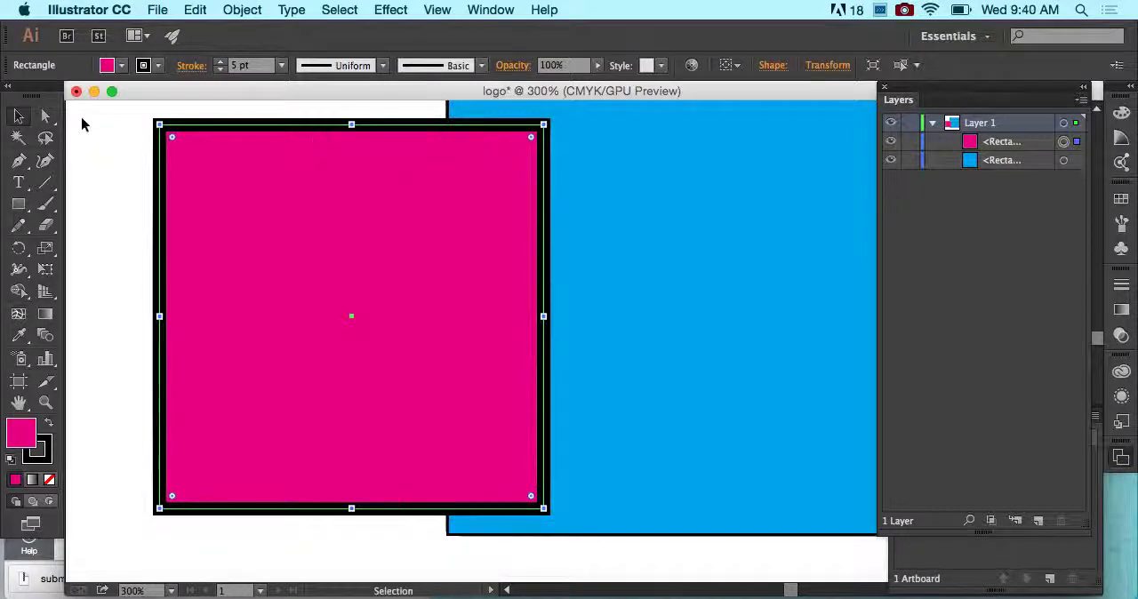
# - Deselect the magenta square, then reselect it and move it slightly up and to the right
pyautogui.click(73, 126)
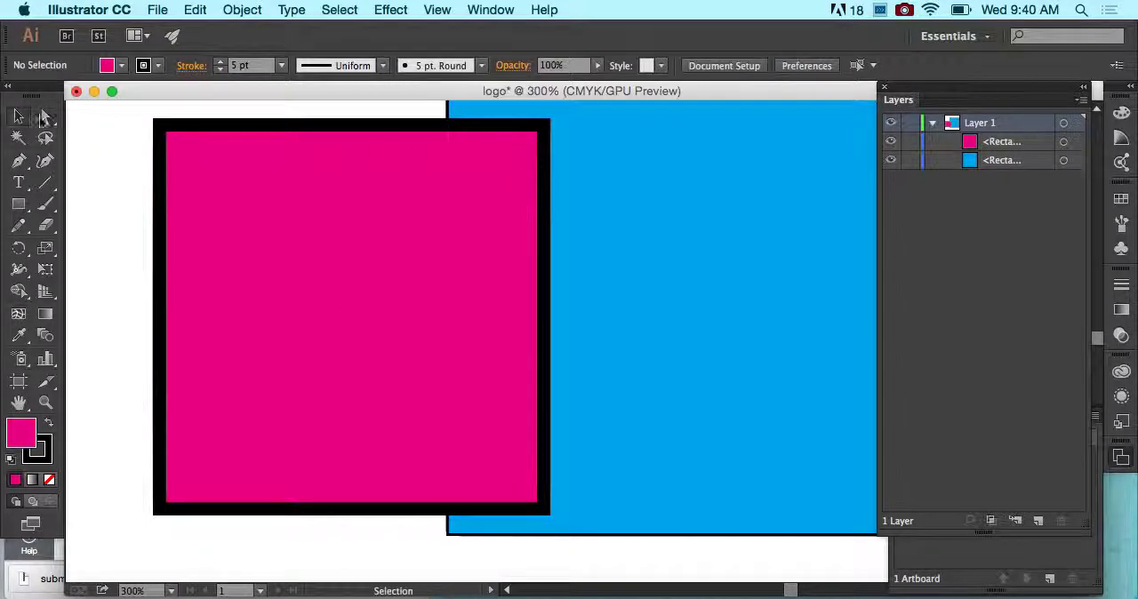
pyautogui.click(155, 150)
pyautogui.moveTo(262, 175)
pyautogui.mouseDown()
pyautogui.moveTo(304, 164)
pyautogui.moveTo(262, 164)
pyautogui.mouseUp()
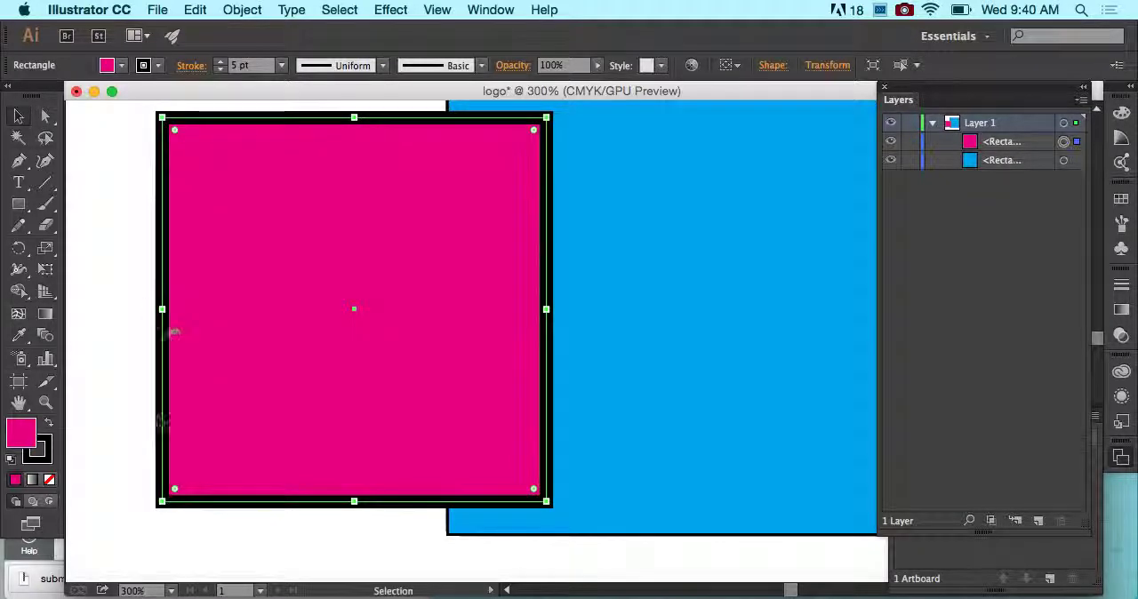
# - Move only the magenta square's upper-right anchor point with Direct Selection to about X 3.74 in, Y 2.43 in
pyautogui.click(48, 118)
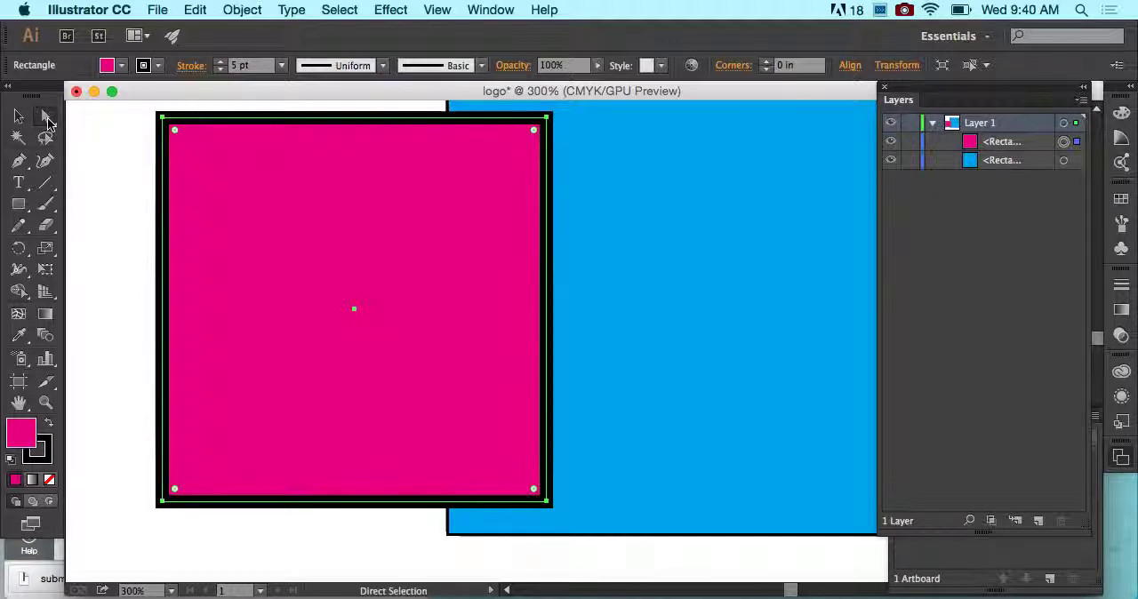
pyautogui.click(548, 117)
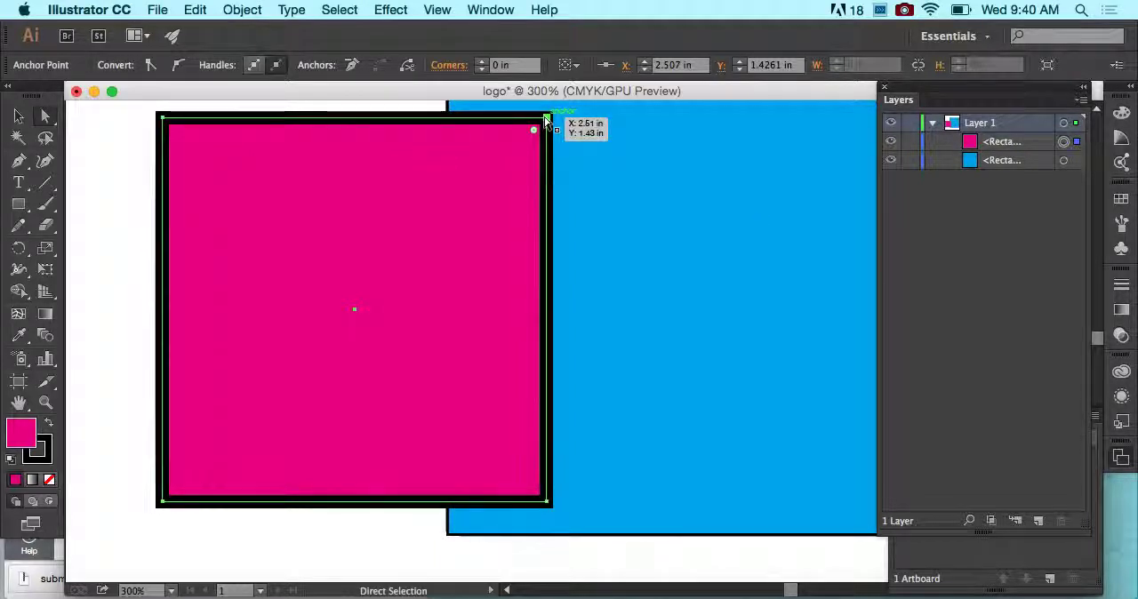
pyautogui.moveTo(547, 119); pyautogui.dragTo(769, 233)
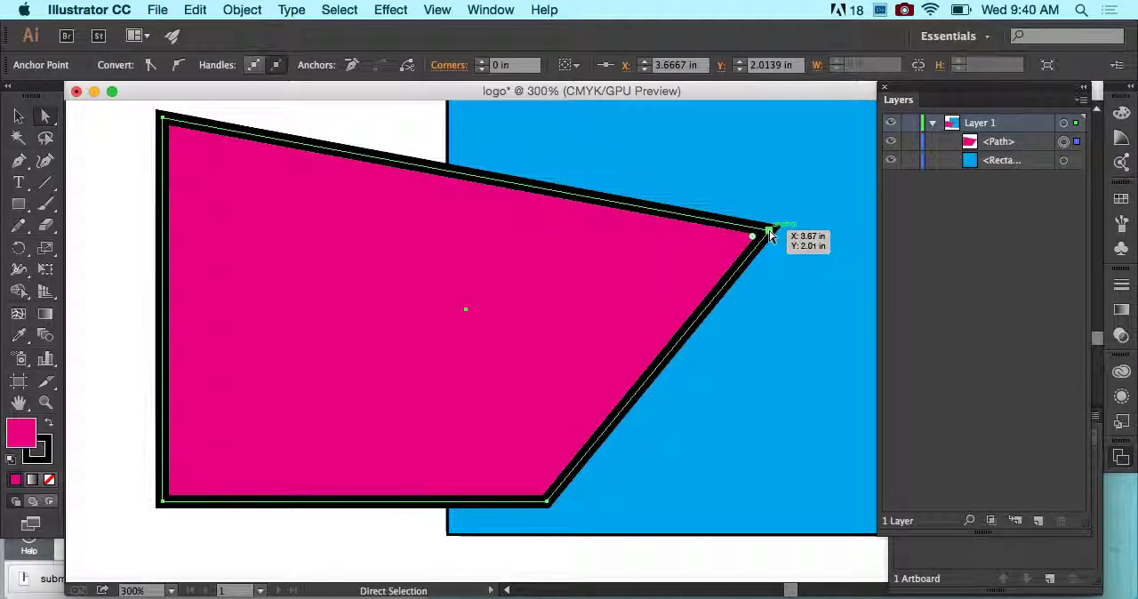
pyautogui.moveTo(770, 235); pyautogui.dragTo(785, 315)
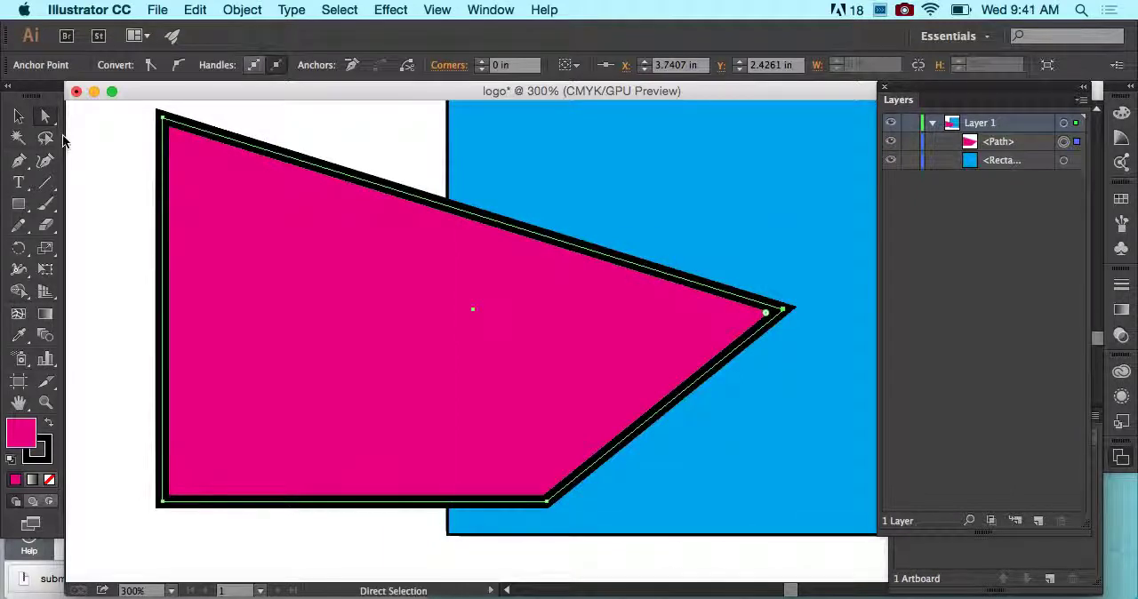
# - Compare selecting the whole magenta shape with the Selection tool and its upper-left anchor point with the Direct Selection tool
pyautogui.click(19, 116)
pyautogui.click(43, 117)
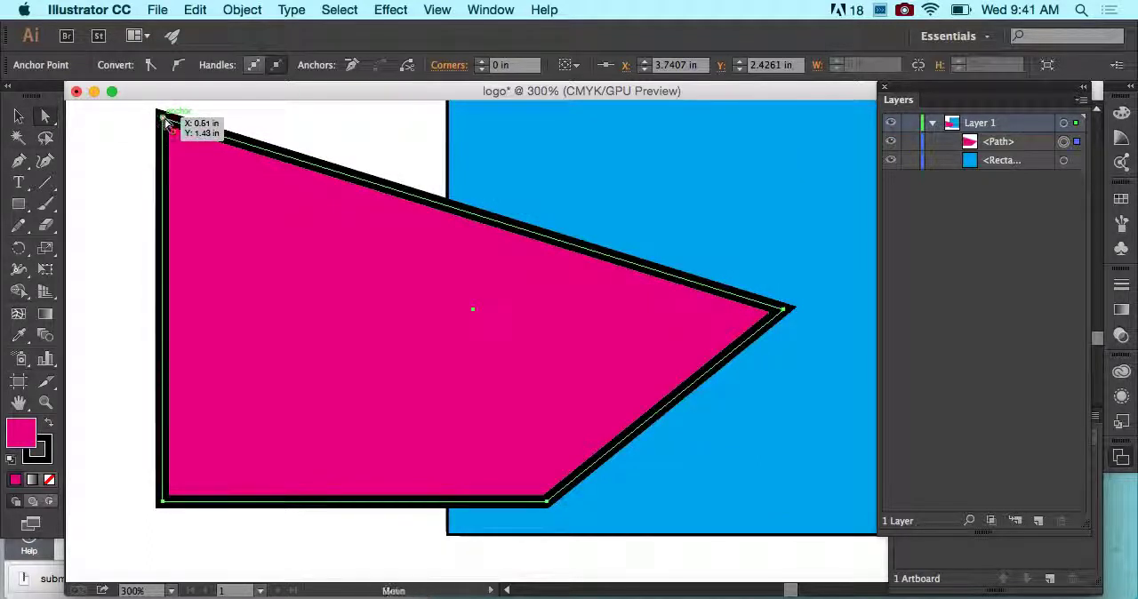
pyautogui.click(18, 117)
pyautogui.click(132, 152)
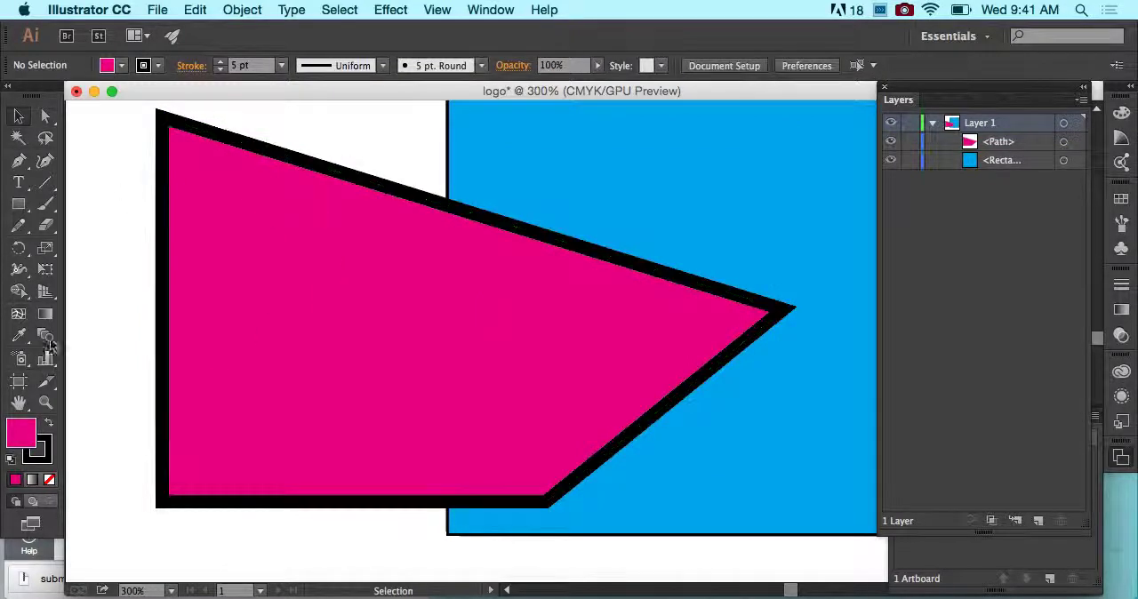
pyautogui.click(45, 117)
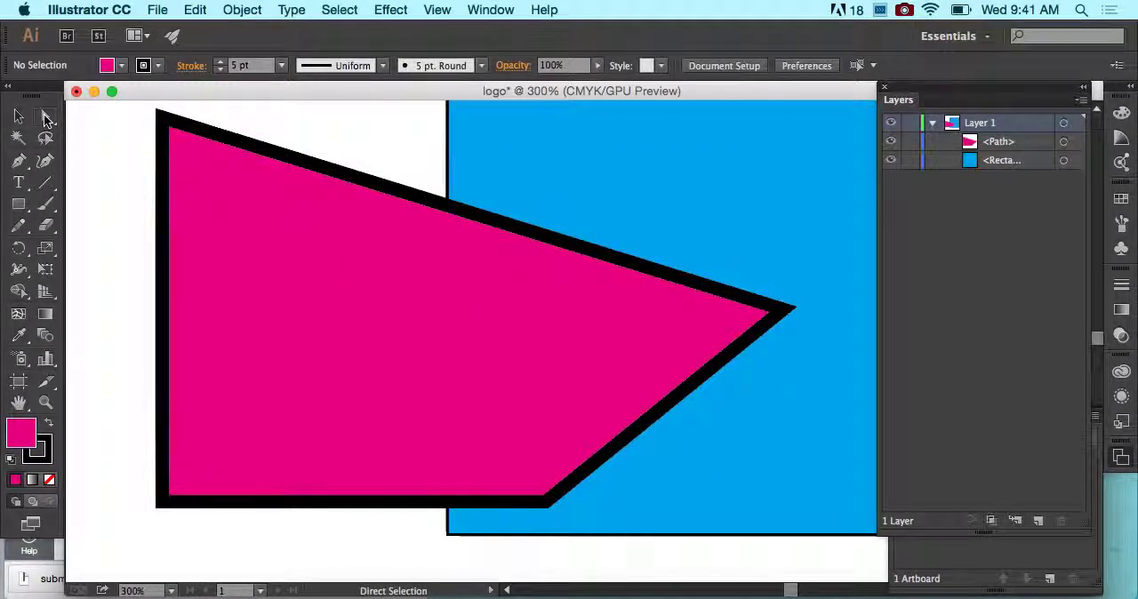
pyautogui.click(163, 118)
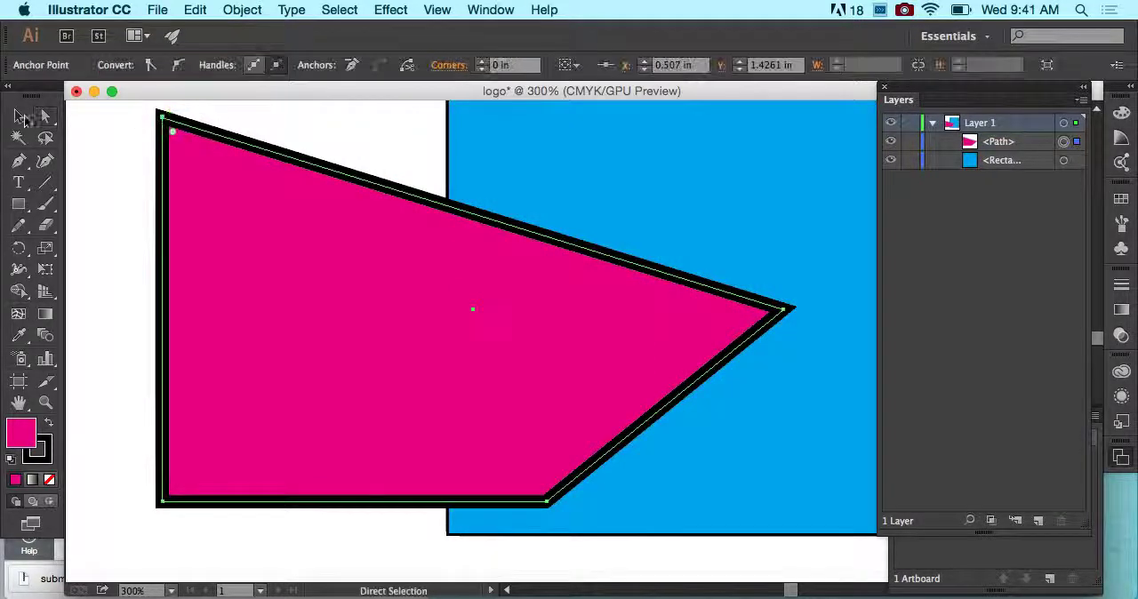
pyautogui.click(18, 117)
pyautogui.click(102, 156)
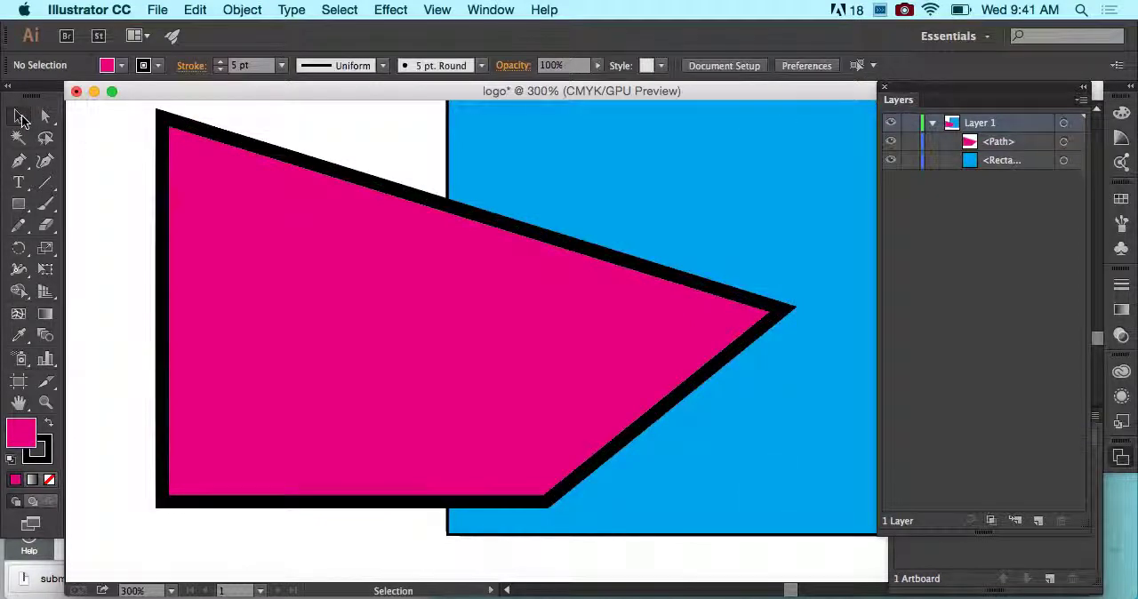
pyautogui.click(192, 158)
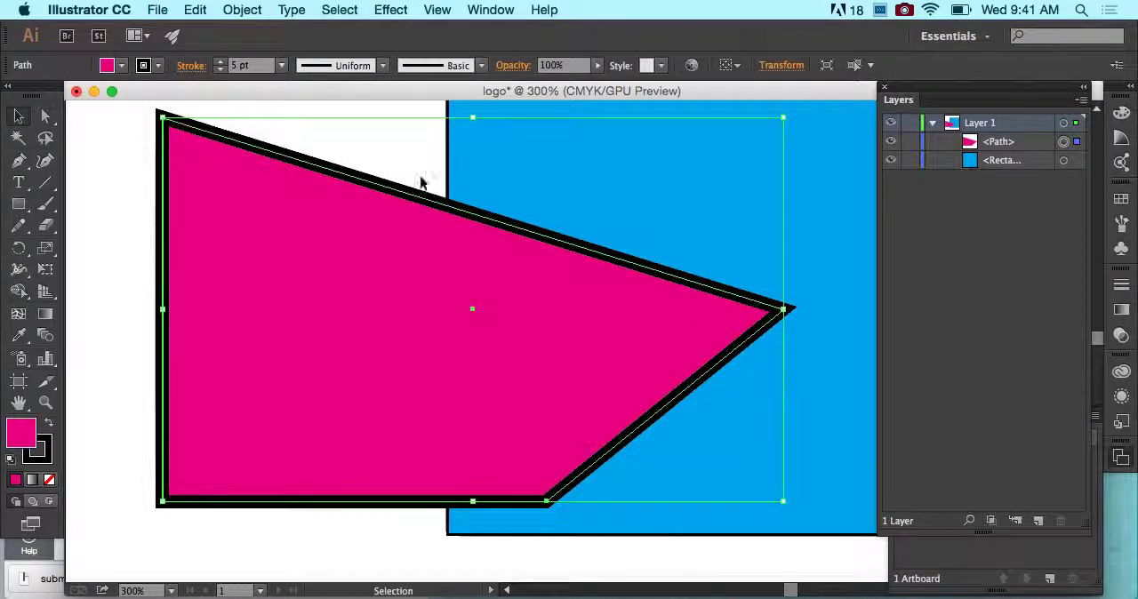
pyautogui.click(46, 117)
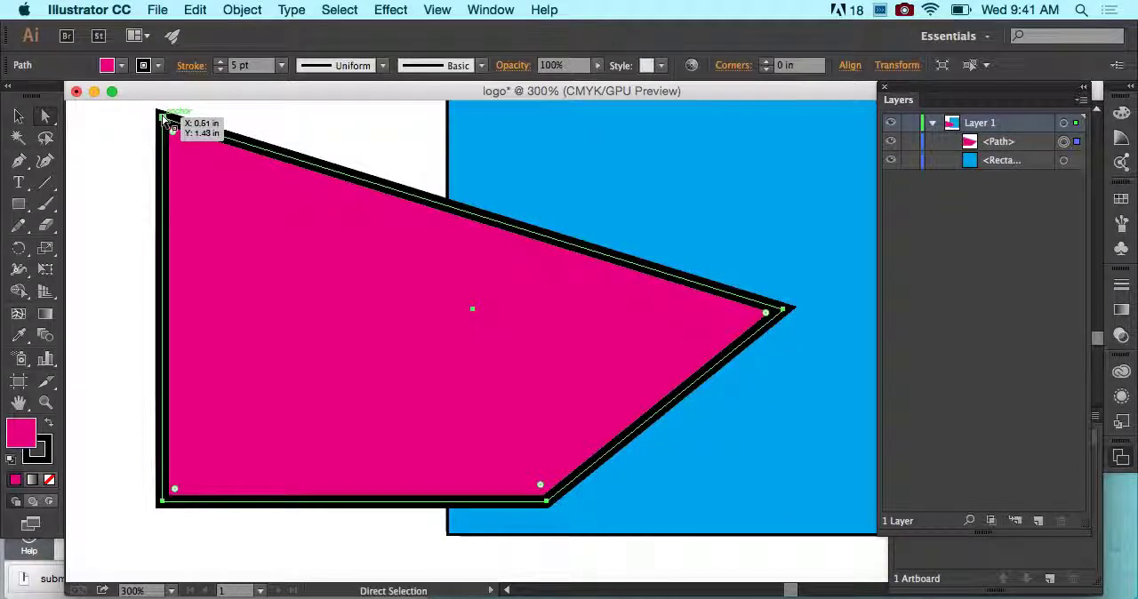
pyautogui.click(19, 117)
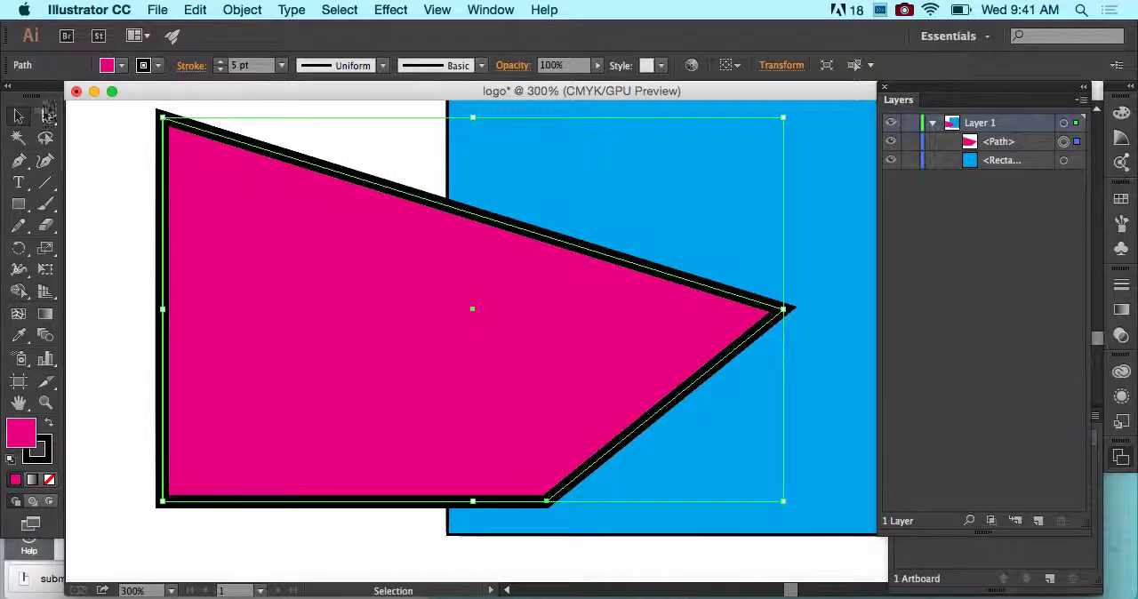
# - Switch to the Magic Wand tool and deselect the magenta shape
pyautogui.click(19, 138)
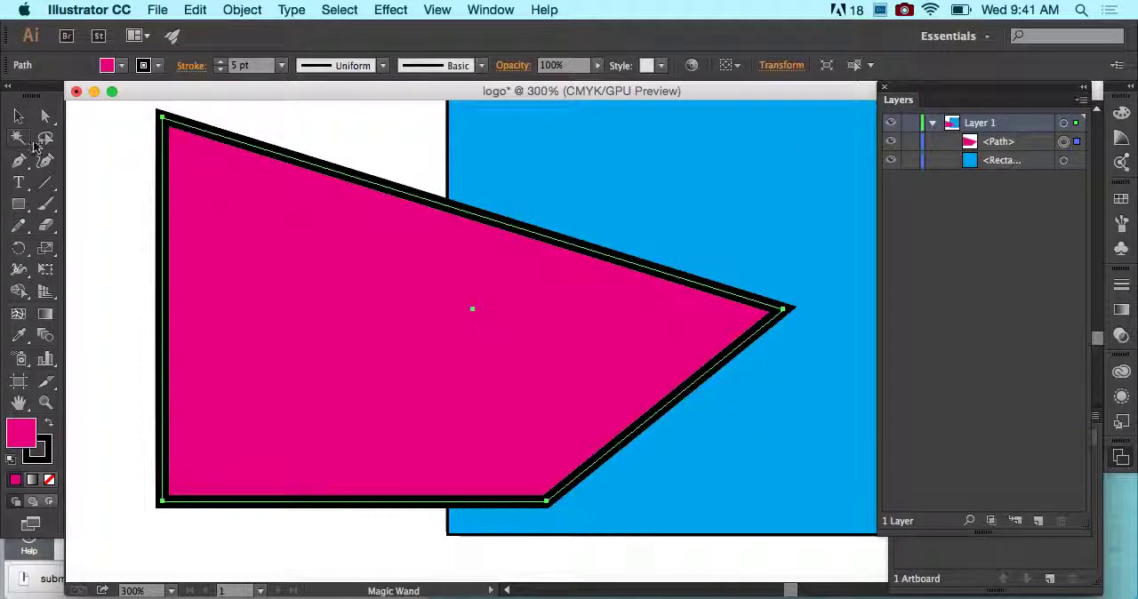
pyautogui.click(153, 133)
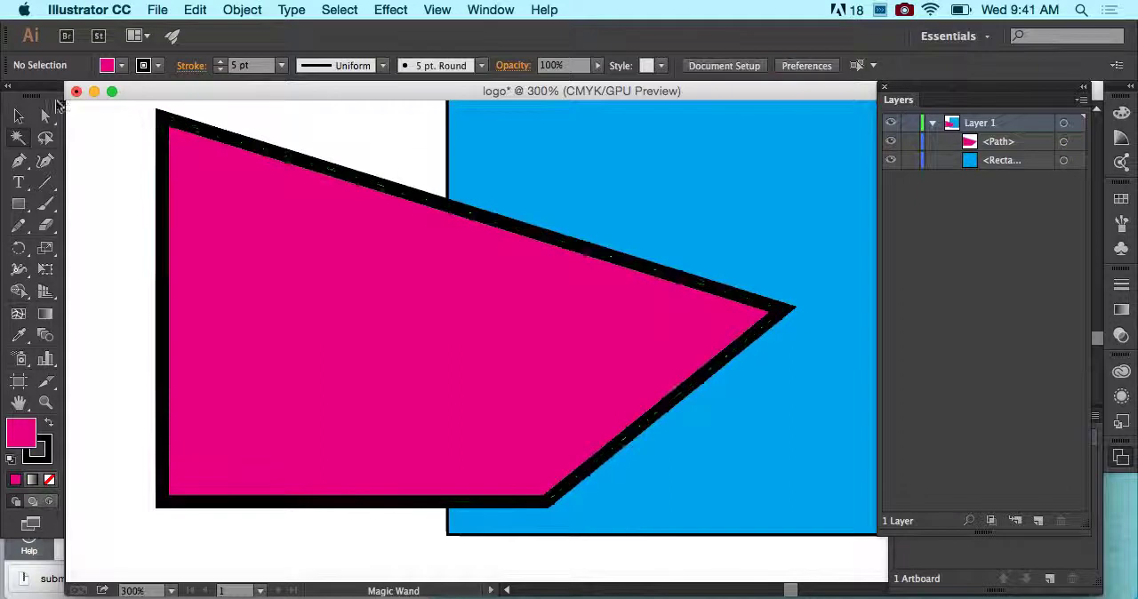
# - Try the Magic Wand on the magenta shape and the blue square, finishing with the magenta shape selected
pyautogui.click(210, 184)
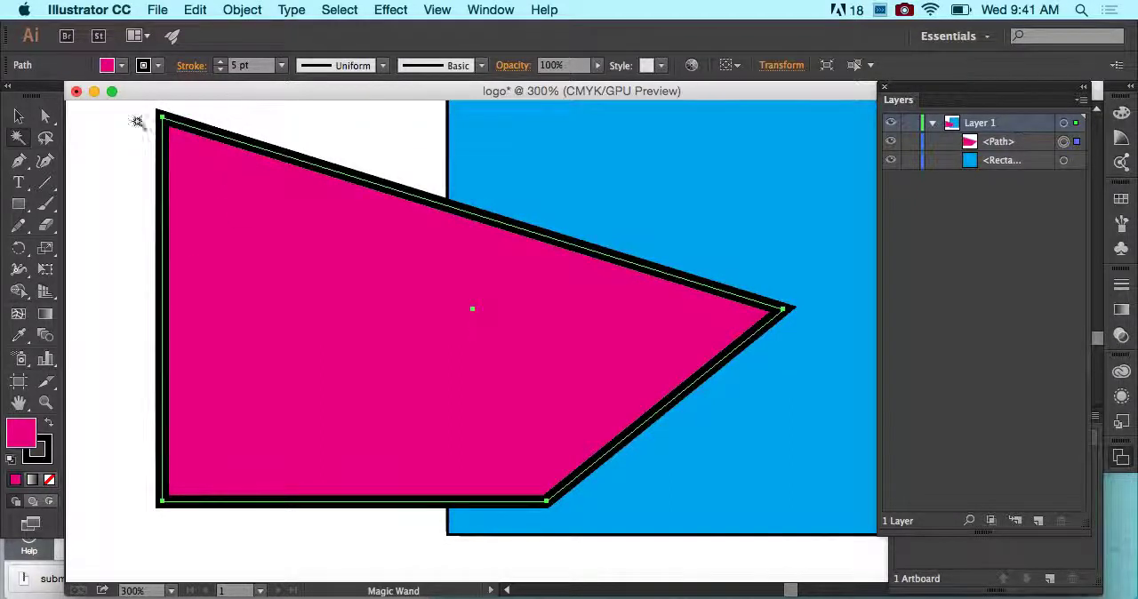
pyautogui.keyDown('shift'); pyautogui.click(607, 176); pyautogui.keyUp('shift')
pyautogui.click(519, 281)
pyautogui.press('super+minus')
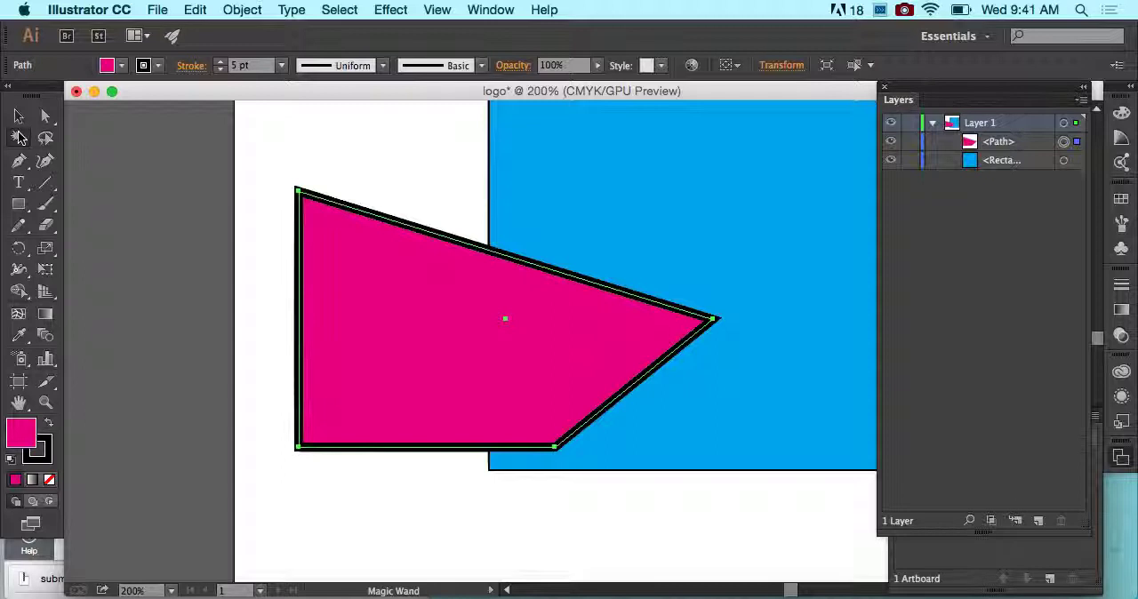
# - Lasso the two left anchor points of the magenta shape, then clear the selection
pyautogui.click(47, 117)
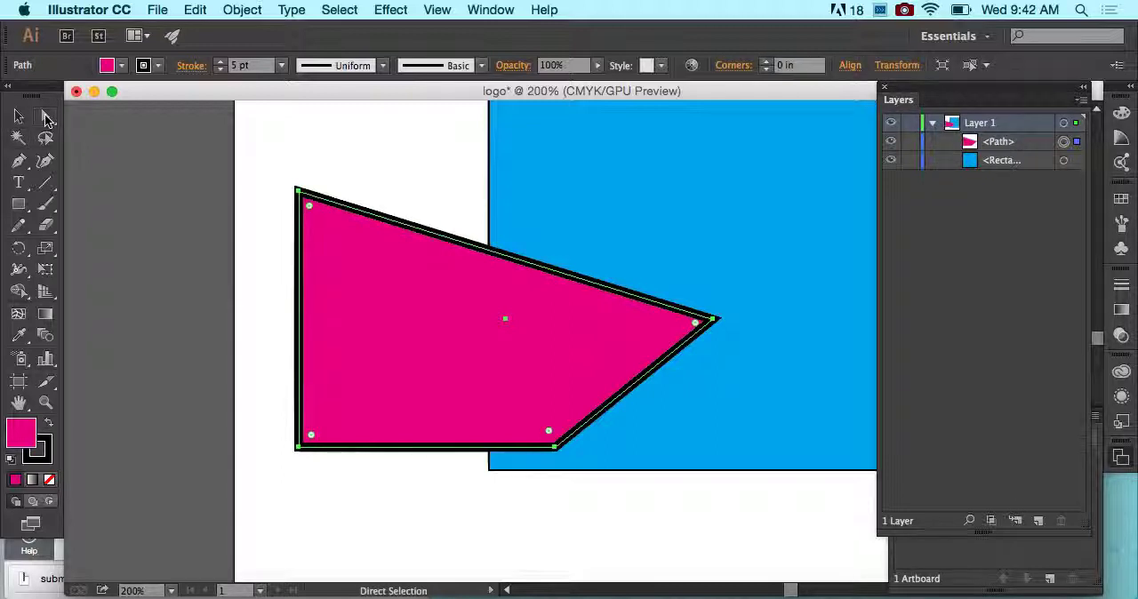
pyautogui.click(45, 138)
pyautogui.moveTo(295, 160)
pyautogui.mouseDown()
pyautogui.moveTo(268, 409)
pyautogui.moveTo(310, 485)
pyautogui.moveTo(339, 309)
pyautogui.moveTo(335, 195)
pyautogui.moveTo(312, 157)
pyautogui.mouseUp()
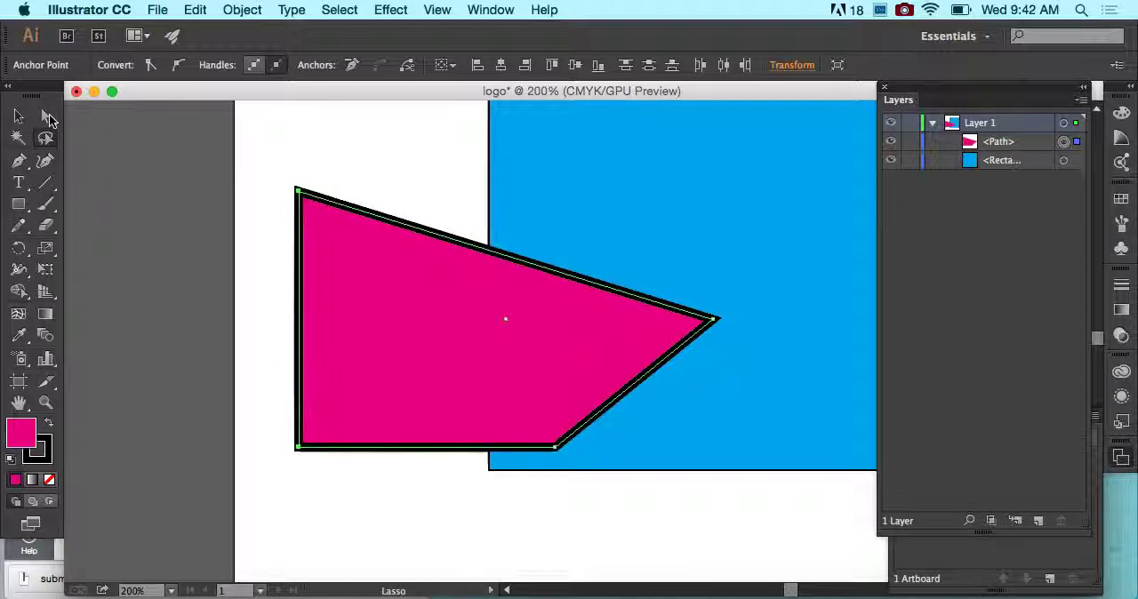
pyautogui.click(46, 117)
pyautogui.click(344, 201)
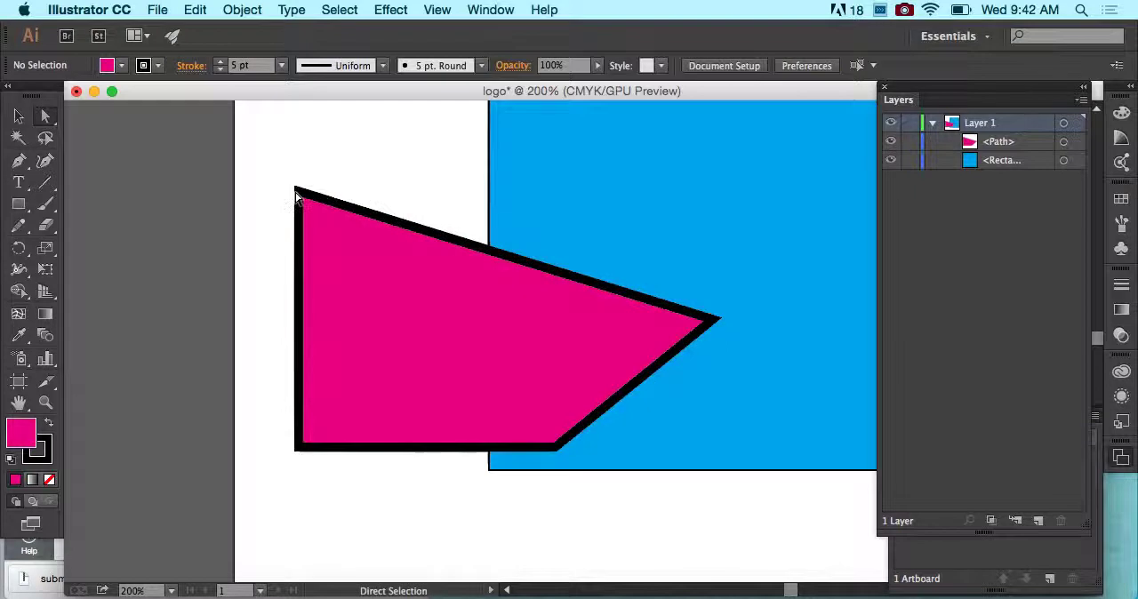
# - Select both left anchor points of the magenta shape with Direct Selection and nudge them outward to the left in large increments
pyautogui.click(298, 191)
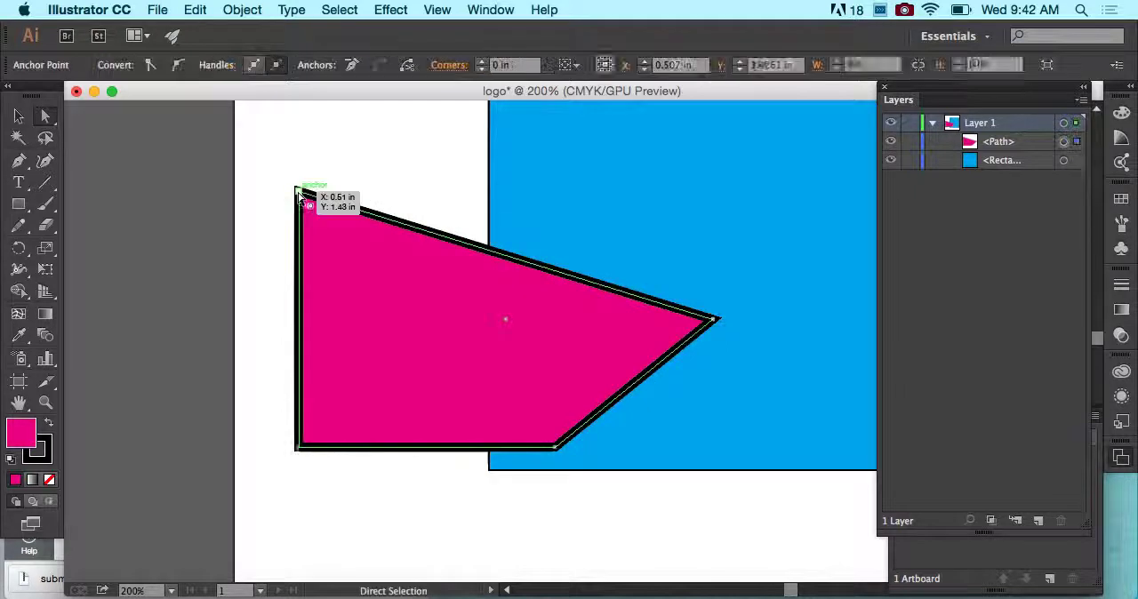
pyautogui.keyDown('shift'); pyautogui.click(298, 448); pyautogui.keyUp('shift')
pyautogui.hotkey('shift', 'Left')
pyautogui.hotkey('shift', 'Left')
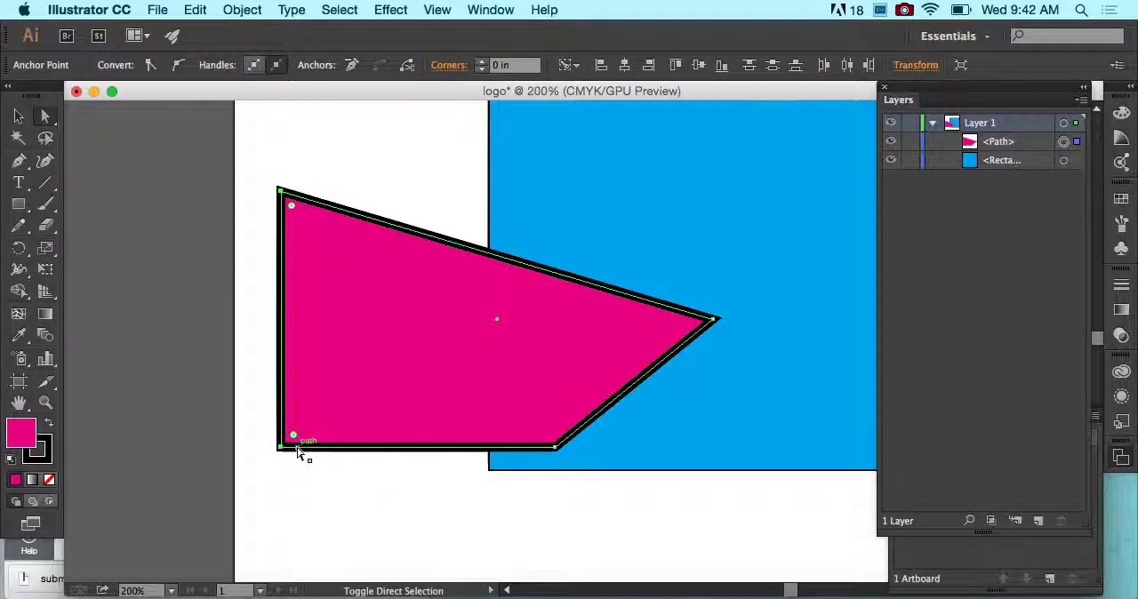
# - Try the Lasso across anchor points of both shapes, nudging them up one large increment and back down
pyautogui.click(45, 138)
pyautogui.moveTo(265, 152)
pyautogui.mouseDown()
pyautogui.moveTo(264, 216)
pyautogui.moveTo(478, 315)
pyautogui.moveTo(671, 373)
pyautogui.moveTo(763, 378)
pyautogui.mouseUp()
pyautogui.moveTo(813, 335)
pyautogui.mouseDown()
pyautogui.moveTo(513, 205)
pyautogui.moveTo(310, 144)
pyautogui.moveTo(268, 152)
pyautogui.mouseUp()
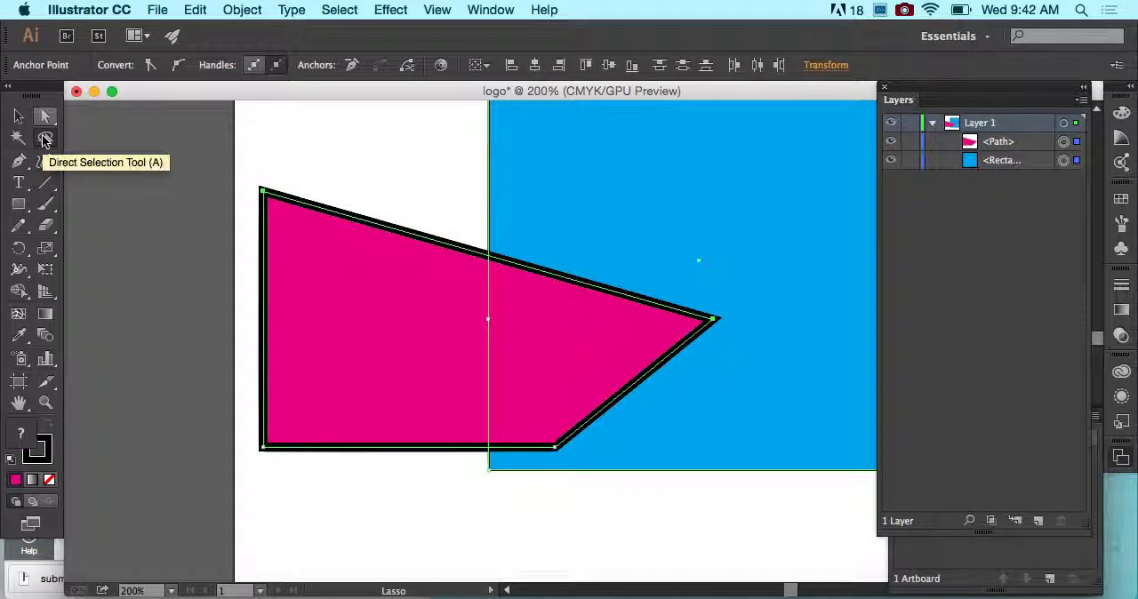
pyautogui.press('super+minus')
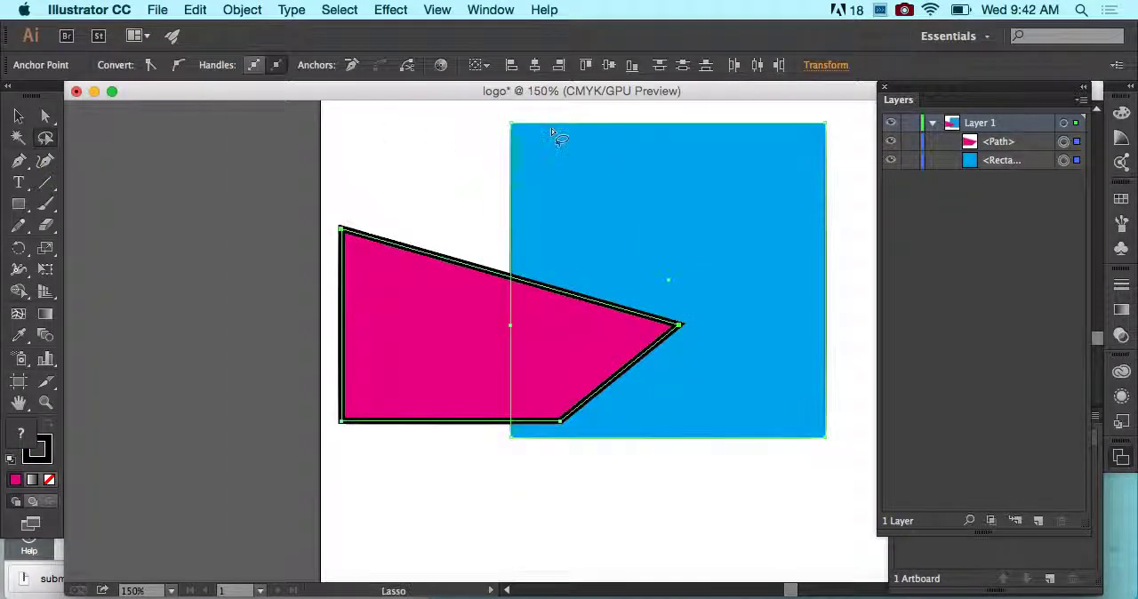
pyautogui.hotkey('shift', 'Up')
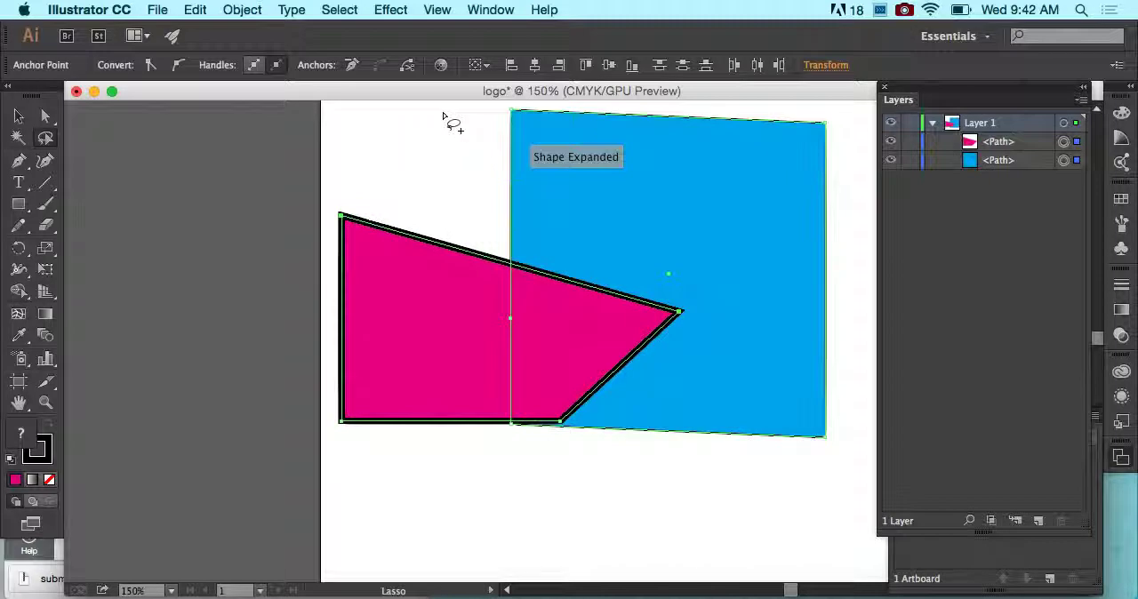
pyautogui.hotkey('shift', 'Down')
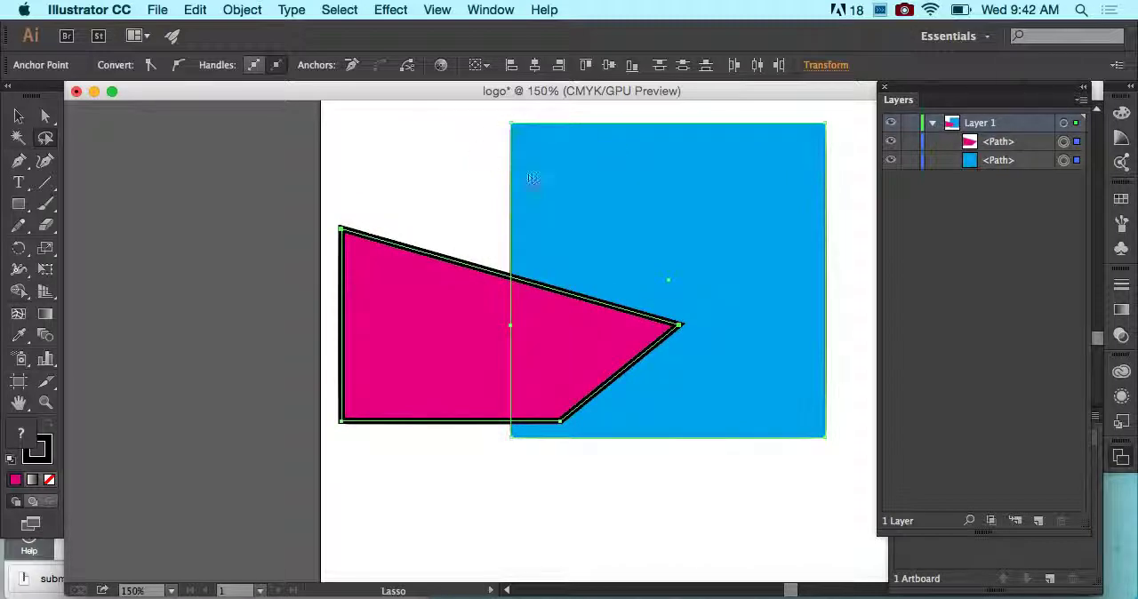
# - Deselect both shapes and lock the blue square's path in Layer 1
pyautogui.click(19, 116)
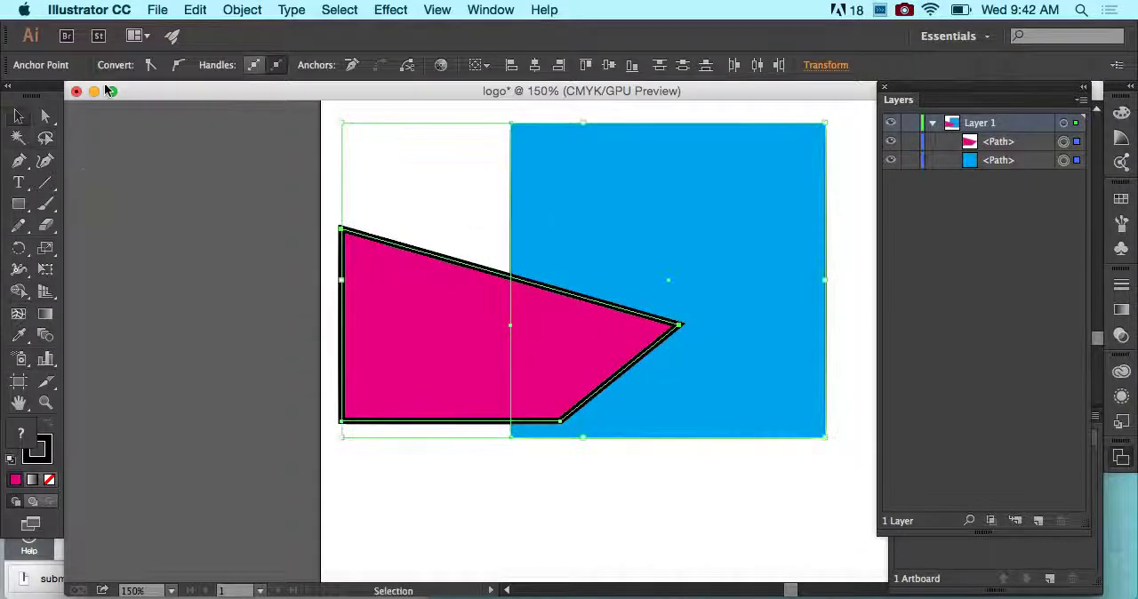
pyautogui.click(386, 129)
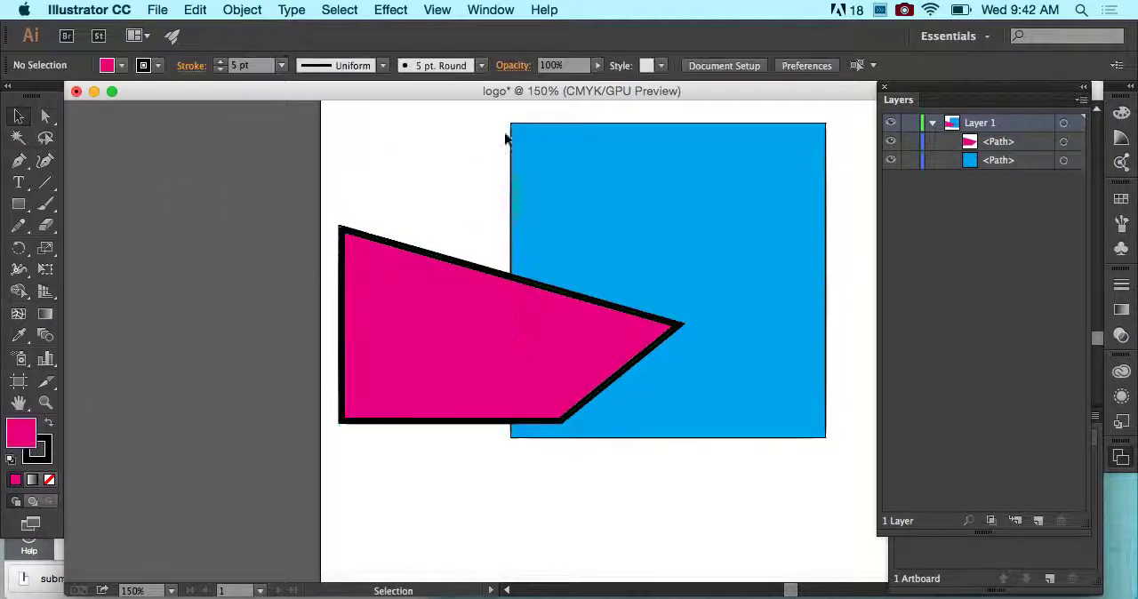
pyautogui.click(910, 161)
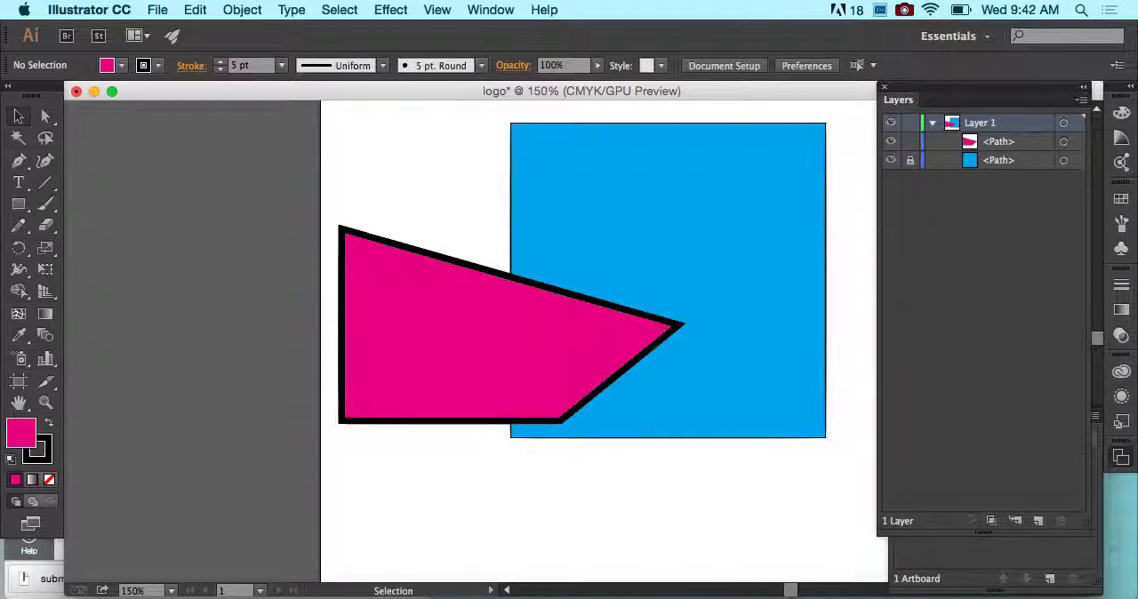
# - Lasso the magenta shape's two upper anchor points and nudge them upward in large increments
pyautogui.click(45, 138)
pyautogui.moveTo(339, 208)
pyautogui.mouseDown()
pyautogui.moveTo(567, 322)
pyautogui.moveTo(678, 275)
pyautogui.moveTo(430, 223)
pyautogui.mouseUp()
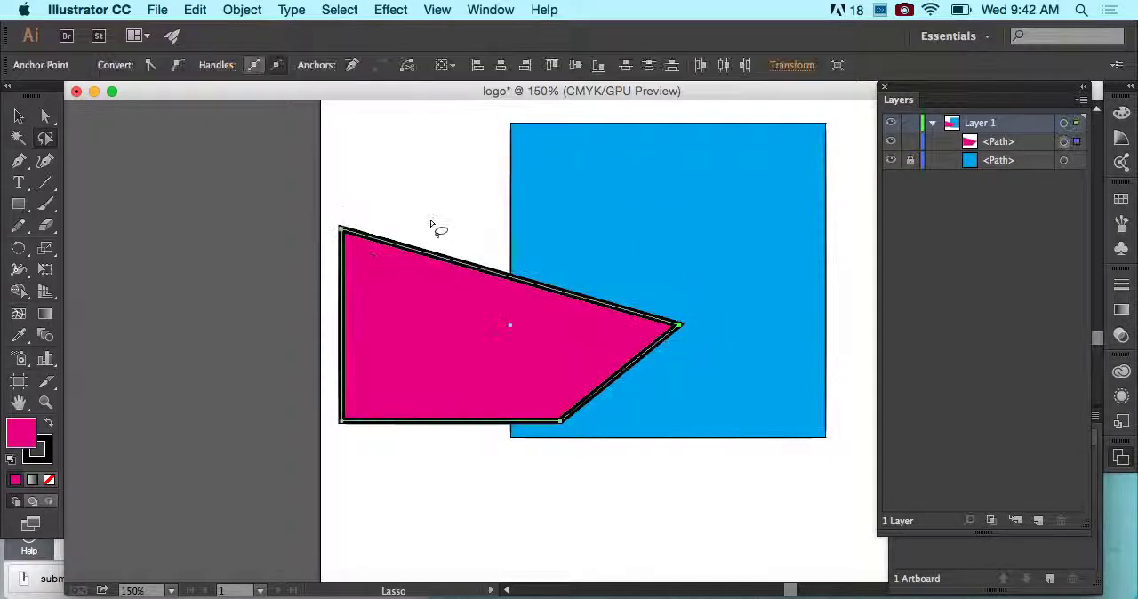
pyautogui.hotkey('shift', 'Up')
pyautogui.hotkey('shift', 'Up')
pyautogui.hotkey('shift', 'Up')
pyautogui.hotkey('shift', 'Up')
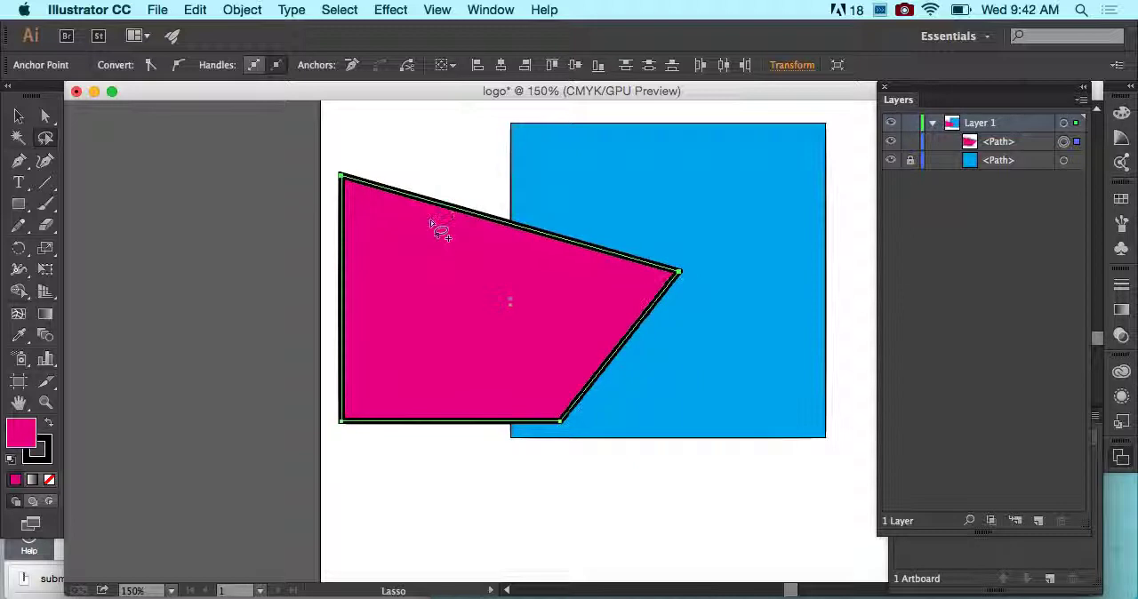
# - Move the entire magenta shape straight up with the Selection tool
pyautogui.click(47, 117)
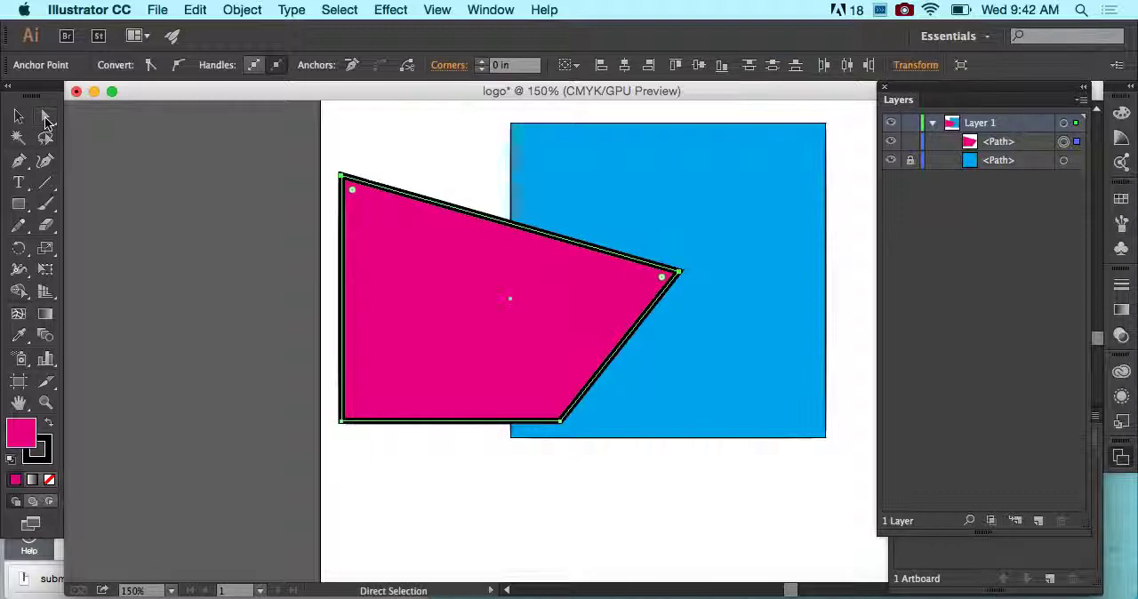
pyautogui.click(19, 116)
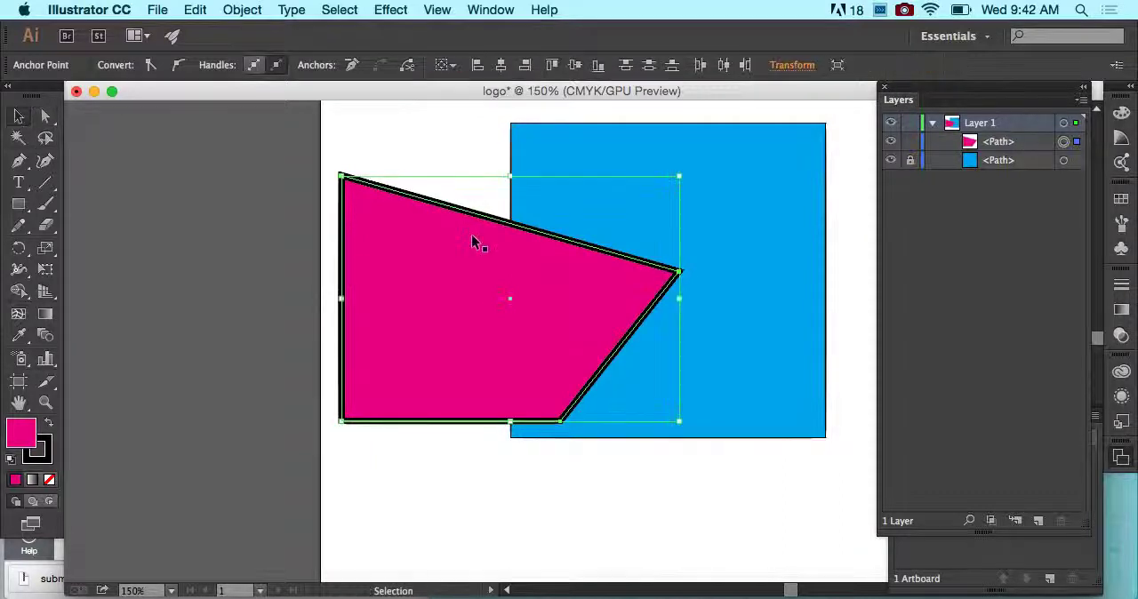
pyautogui.moveTo(471, 235); pyautogui.dragTo(471, 191)
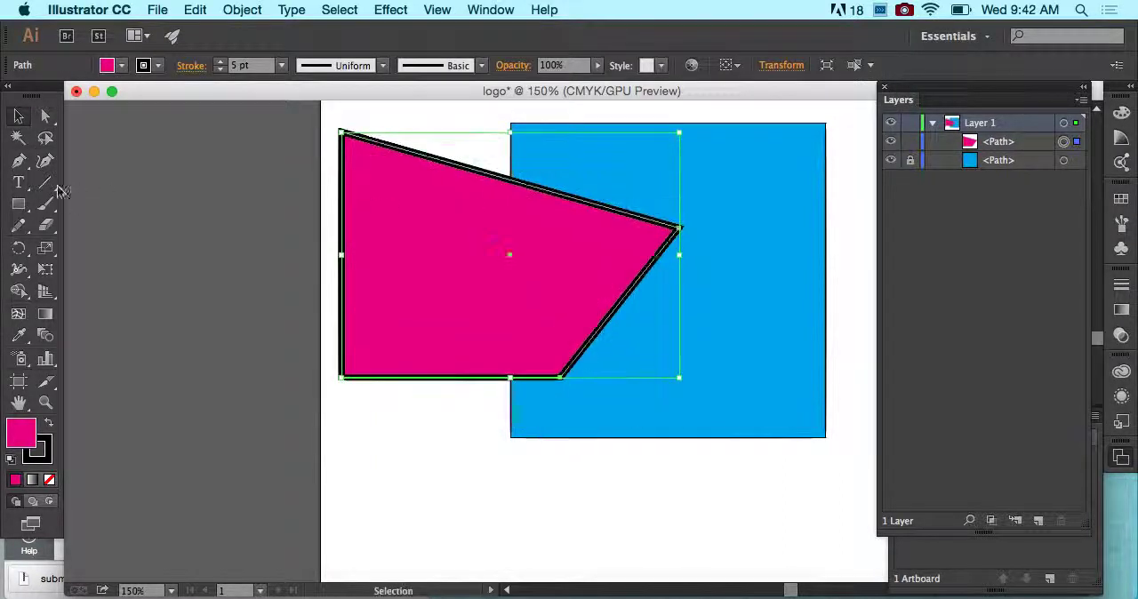
# - Draw a closed five-point shape with a notched upper edge on the pasteboard beside the artboard using the Pen tool, then deselect it
pyautogui.click(18, 161)
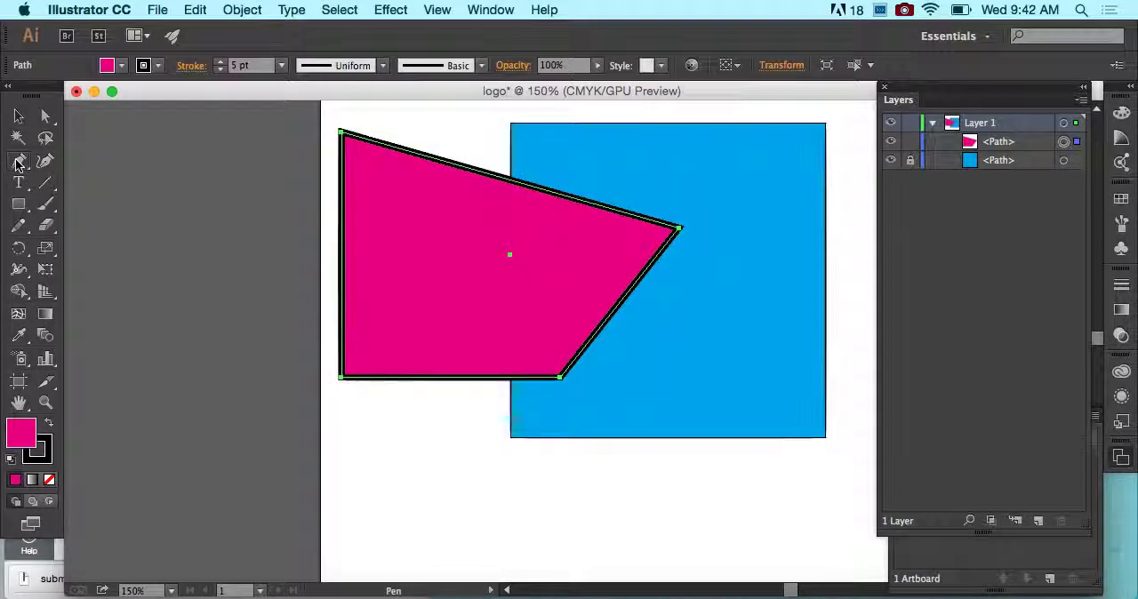
pyautogui.click(18, 163)
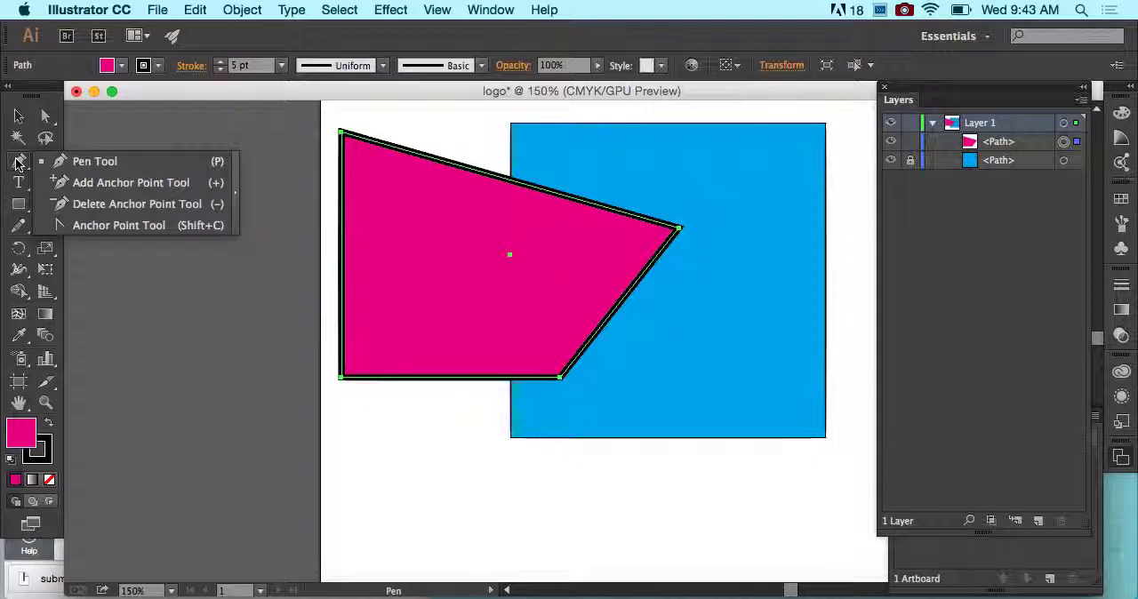
pyautogui.click(80, 161)
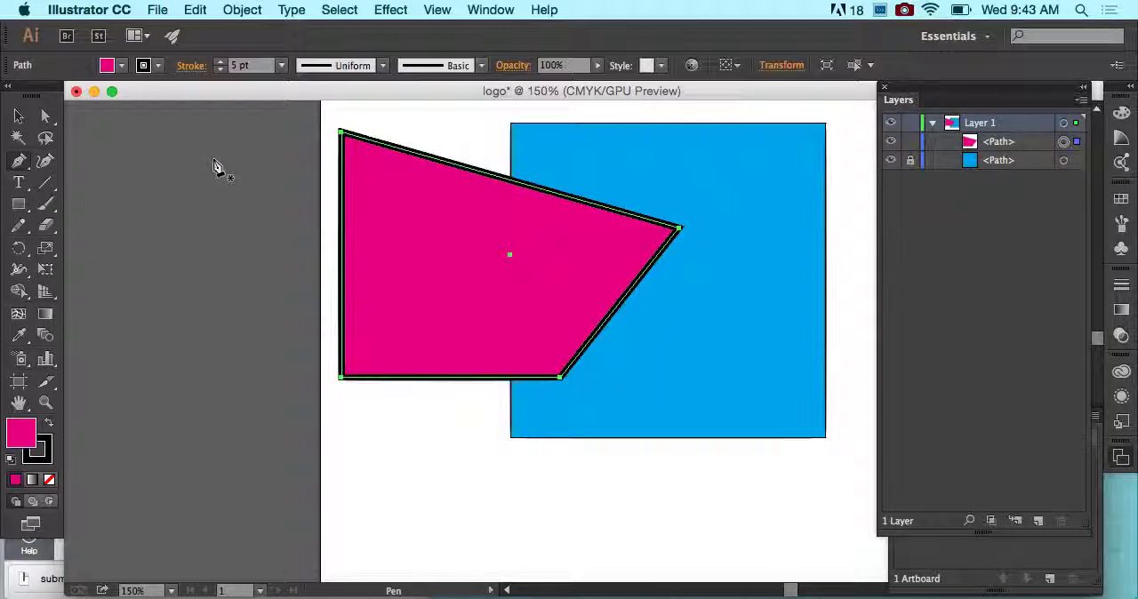
pyautogui.click(135, 169)
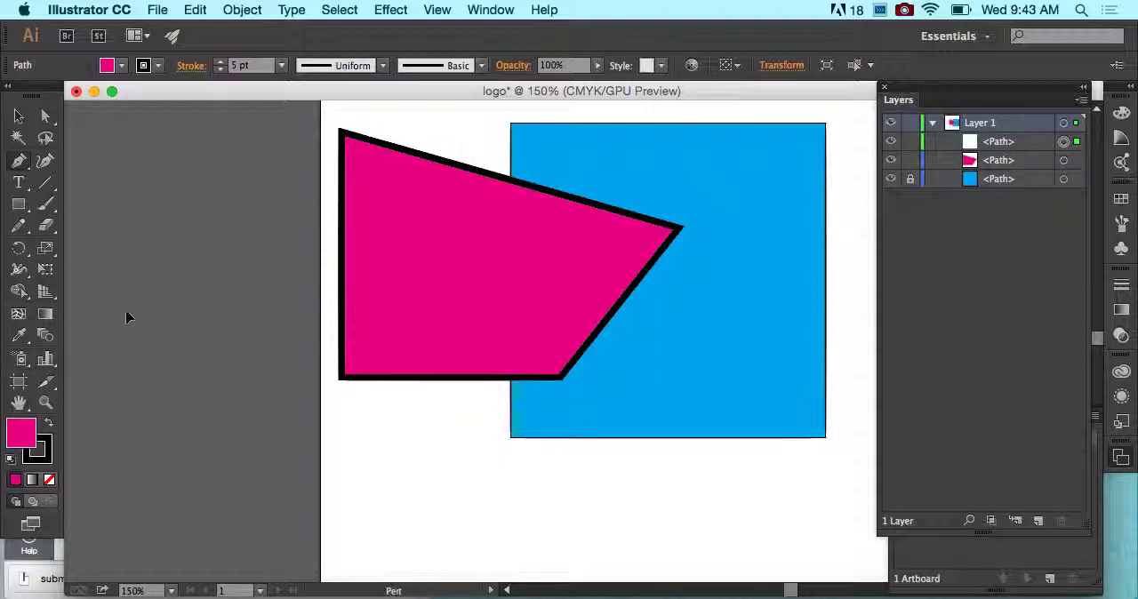
pyautogui.click(127, 310)
pyautogui.click(237, 305)
pyautogui.click(281, 148)
pyautogui.click(226, 188)
pyautogui.click(137, 169)
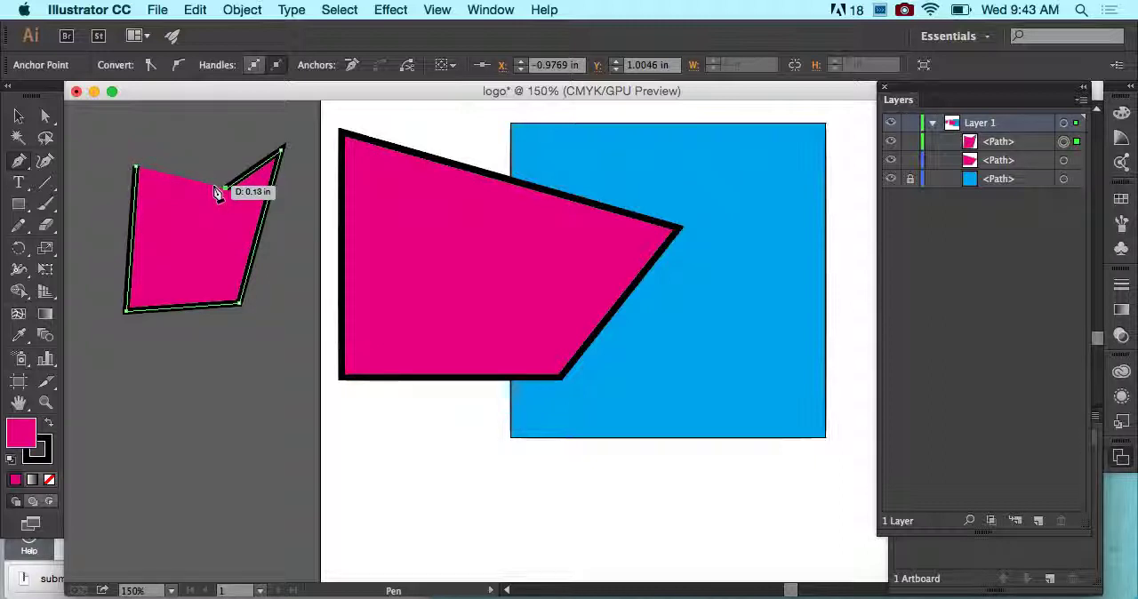
pyautogui.click(136, 168)
pyautogui.click(16, 116)
pyautogui.click(143, 122)
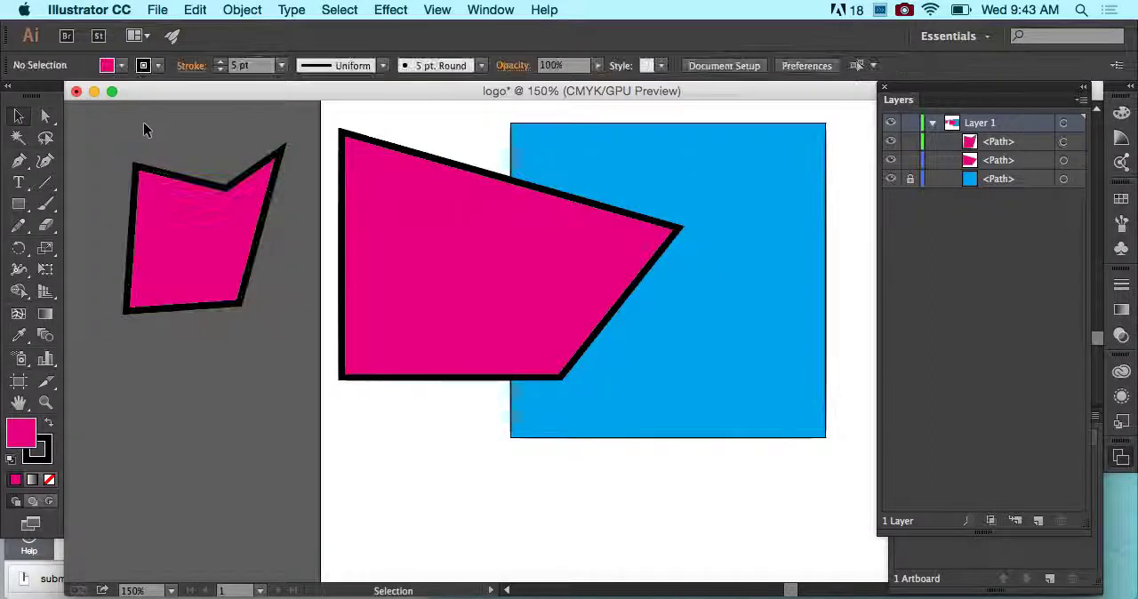
# - Set the notched pasteboard shape's stroke to None
pyautogui.click(145, 242)
pyautogui.click(21, 160)
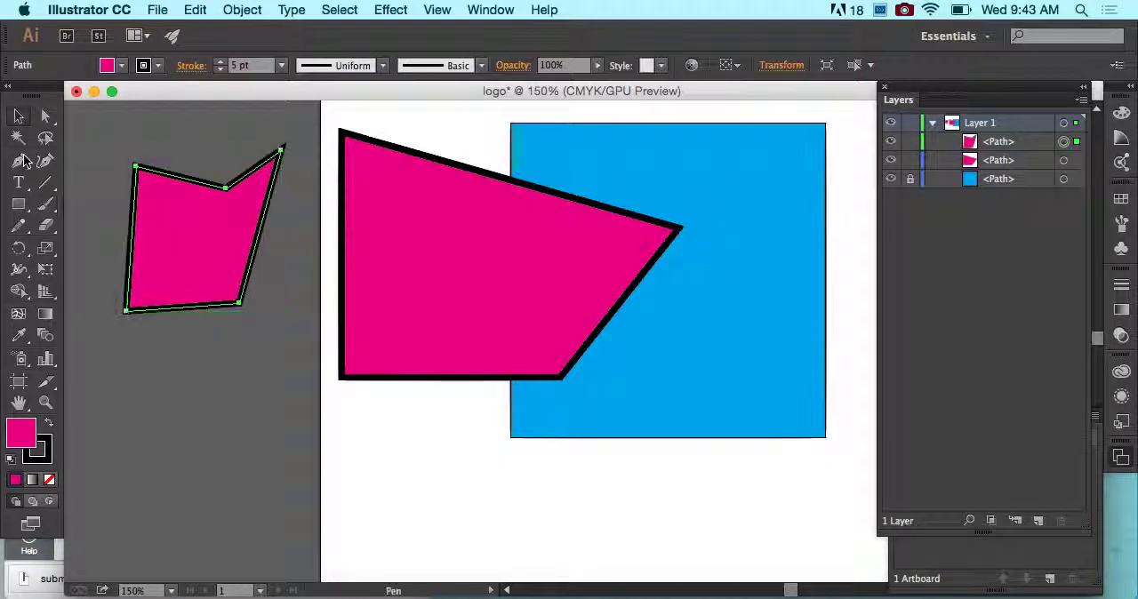
pyautogui.click(157, 64)
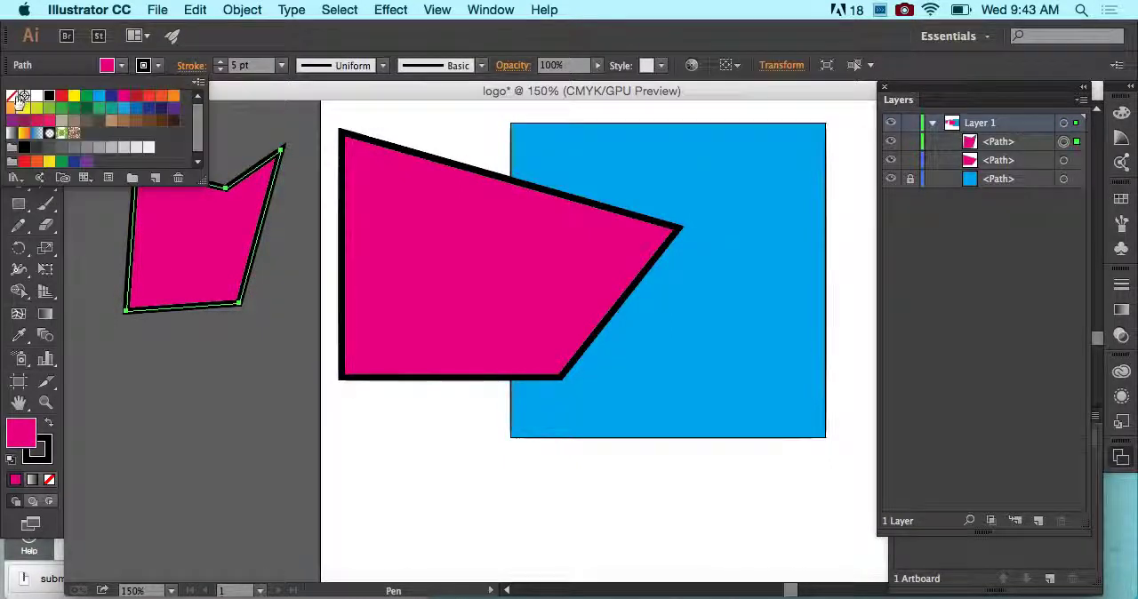
pyautogui.click(19, 96)
pyautogui.click(195, 44)
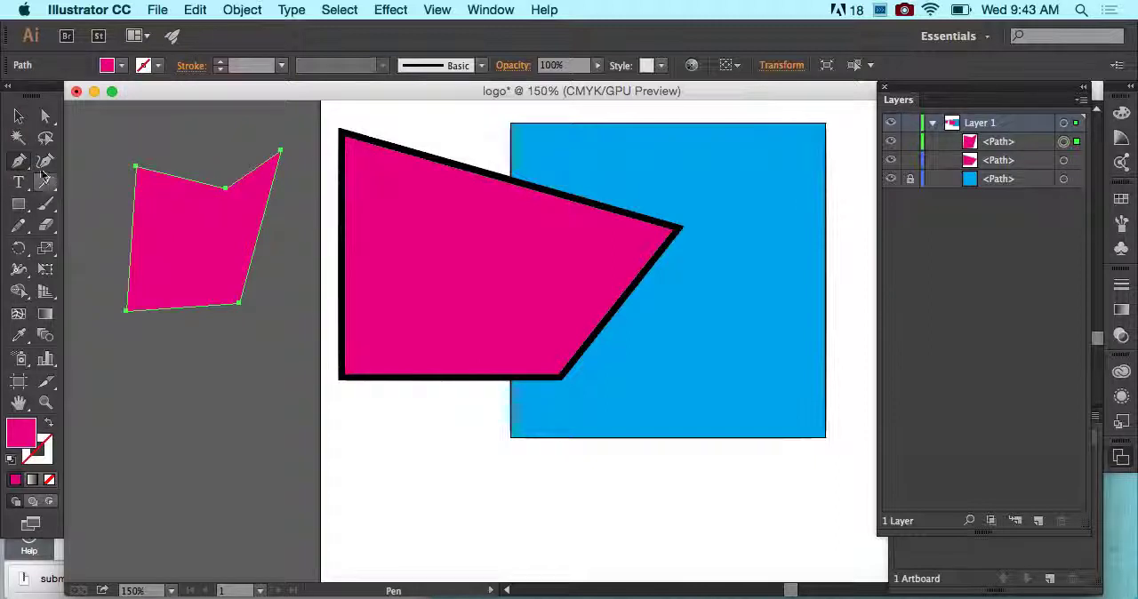
# - Draw a five-point open path below the notched shape with the Pen tool, leaving its slanted upper edge unclosed, and deselect it
pyautogui.click(148, 377)
pyautogui.click(166, 526)
pyautogui.click(256, 514)
pyautogui.click(287, 382)
pyautogui.click(289, 326)
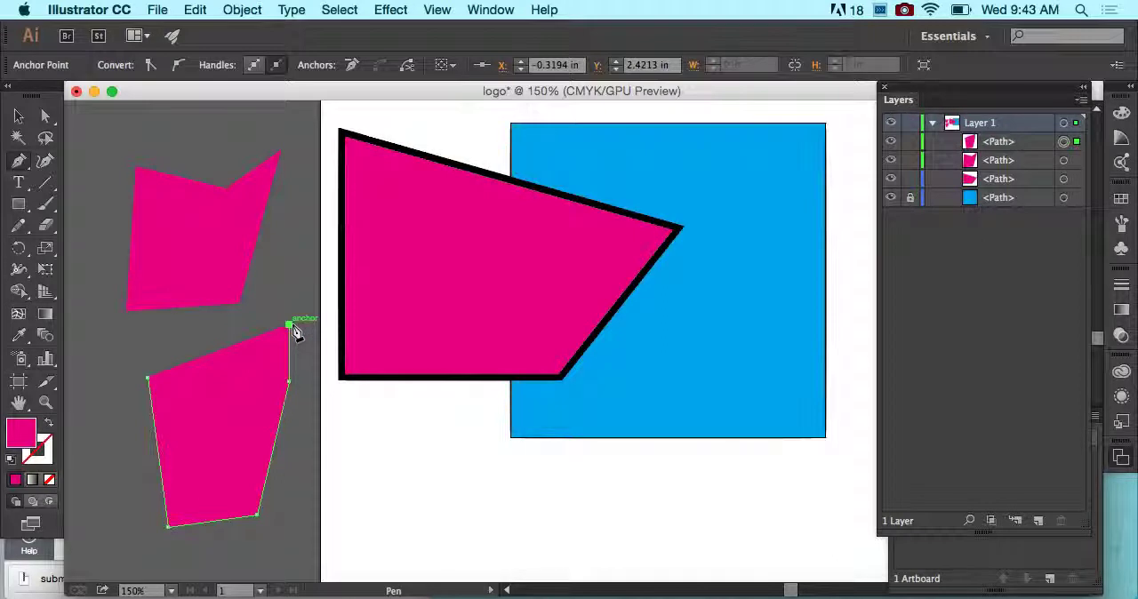
pyautogui.moveTo(290, 326)
pyautogui.mouseDown()
pyautogui.moveTo(265, 367)
pyautogui.moveTo(289, 327)
pyautogui.mouseUp()
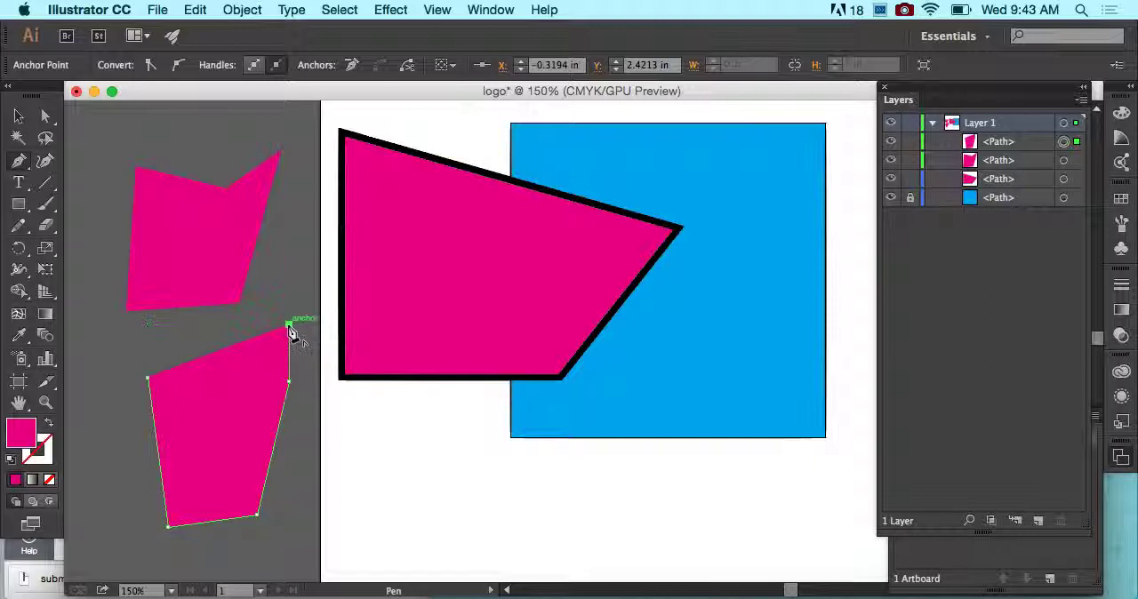
pyautogui.click(25, 119)
pyautogui.click(163, 131)
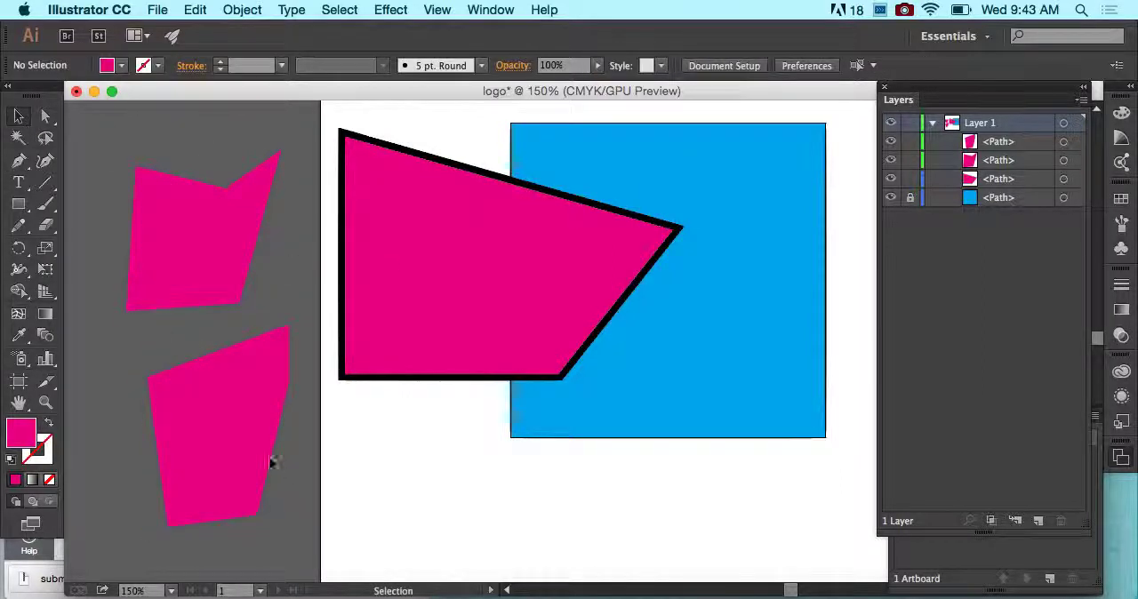
# - Select the open pasteboard path and give it a 16 pt black stroke
pyautogui.click(265, 435)
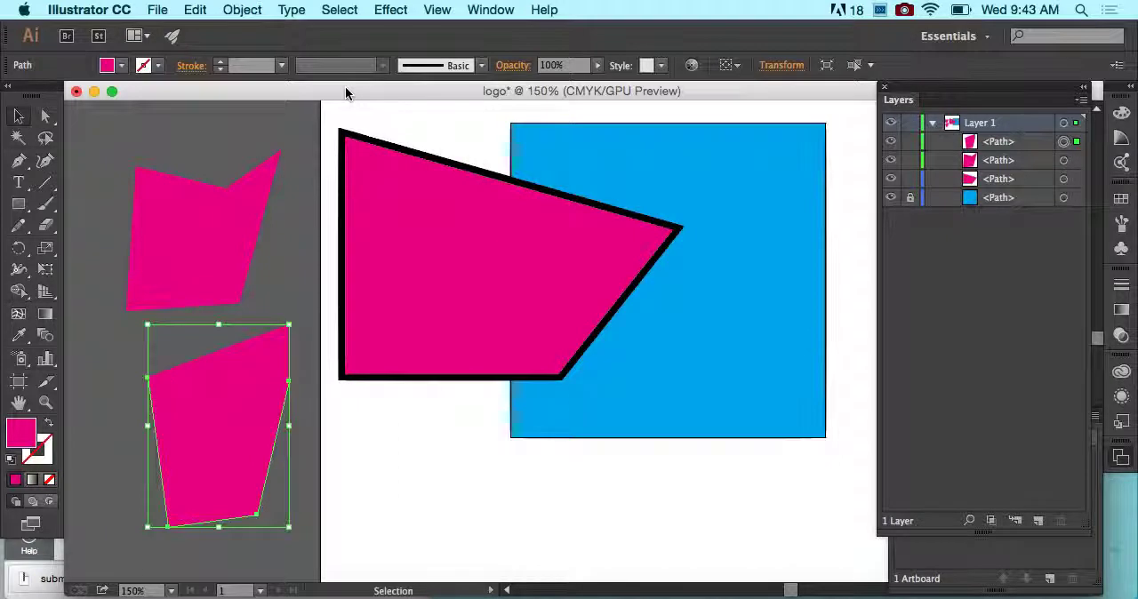
pyautogui.click(221, 64)
pyautogui.click(221, 64)
pyautogui.click(221, 64)
pyautogui.click(221, 65)
pyautogui.click(220, 64)
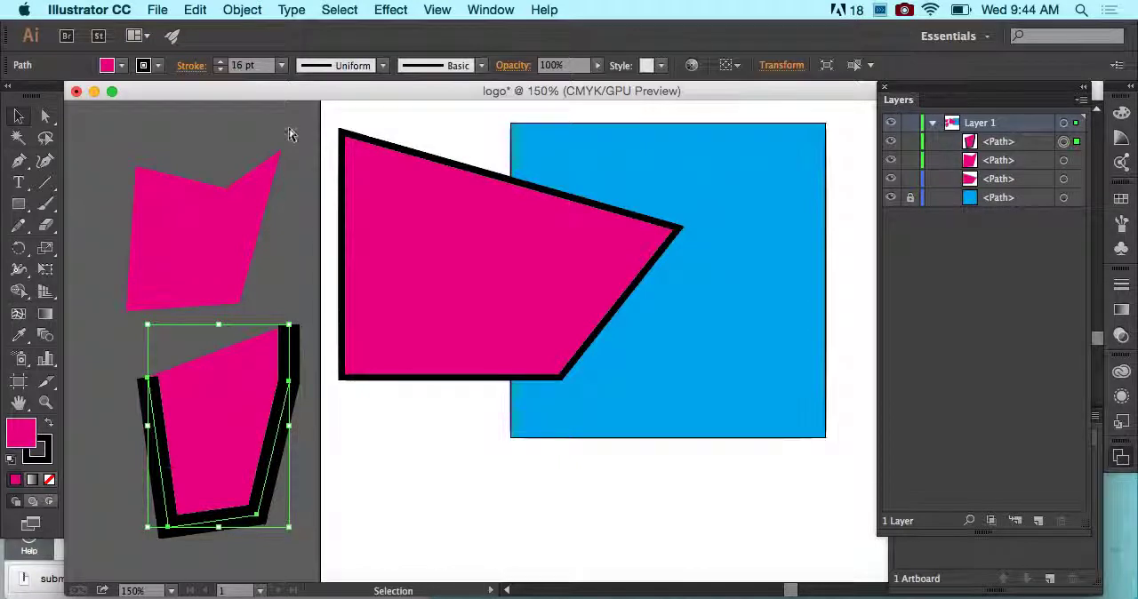
# - Try closing the open pasteboard path with the Pen tool from its upper-right endpoint to its upper-left endpoint, then undo that closing segment
pyautogui.press('super+equal')
pyautogui.scroll(-5, 234, 297)
pyautogui.hscroll(-5, 234, 297)
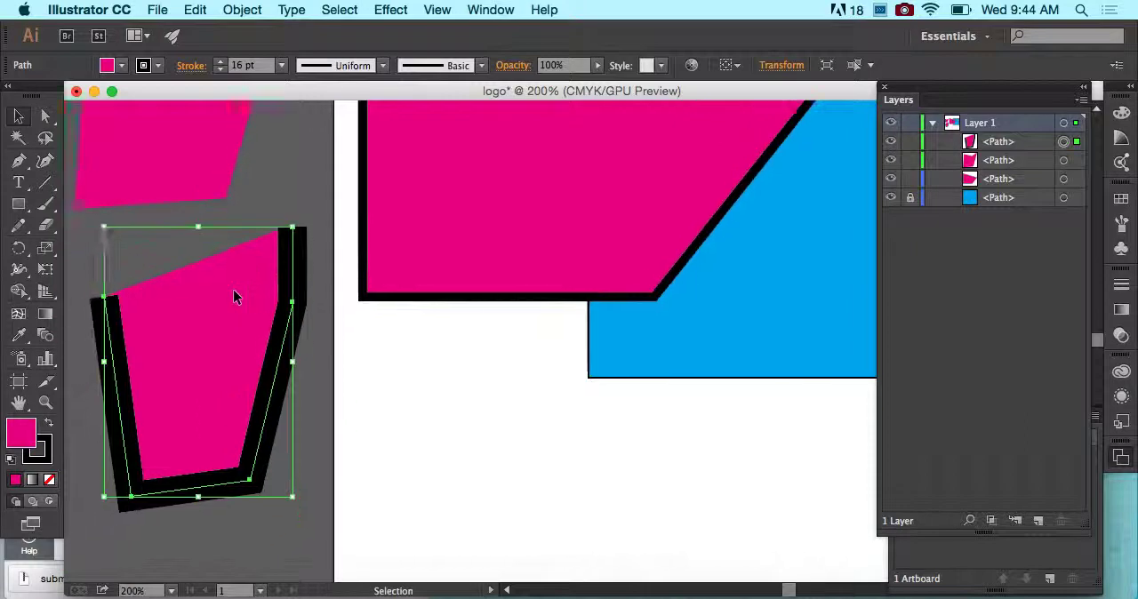
pyautogui.hscroll(-3, 233, 297)
pyautogui.click(45, 116)
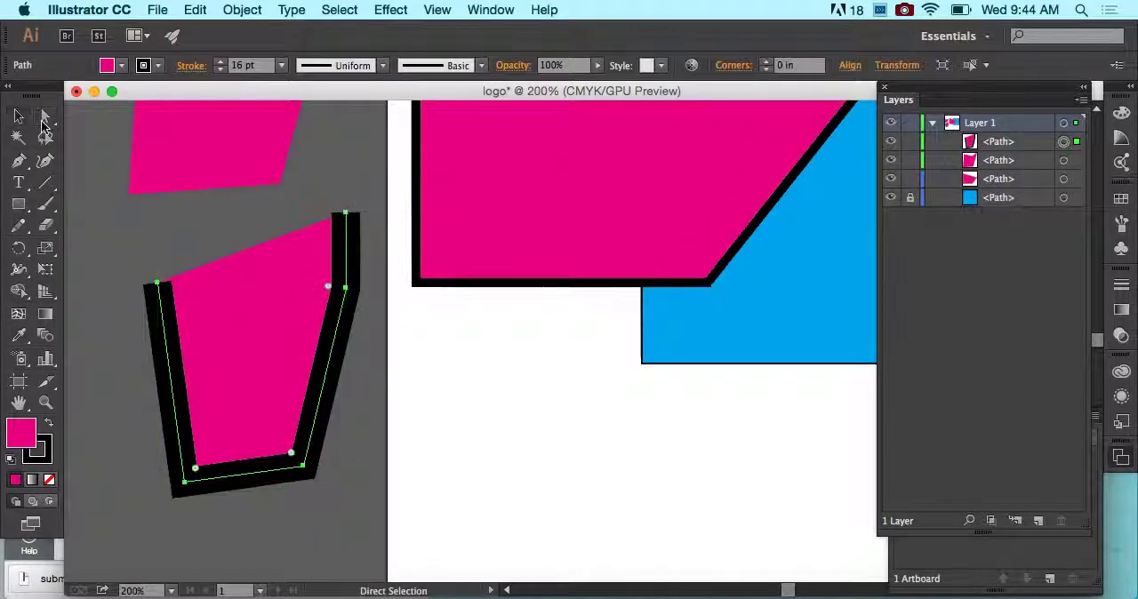
pyautogui.click(20, 163)
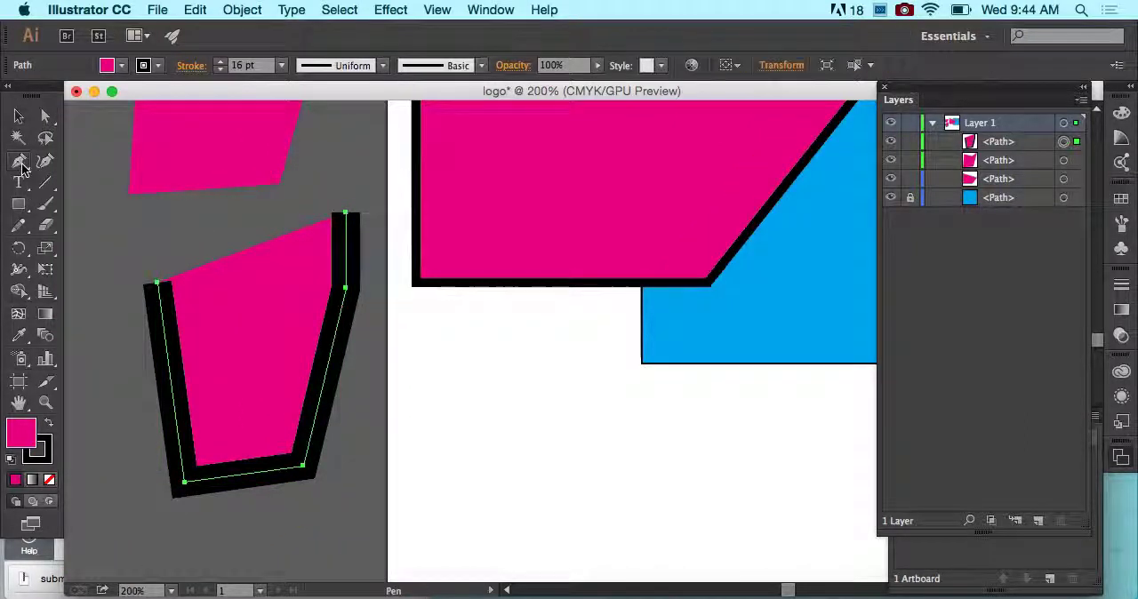
pyautogui.click(346, 214)
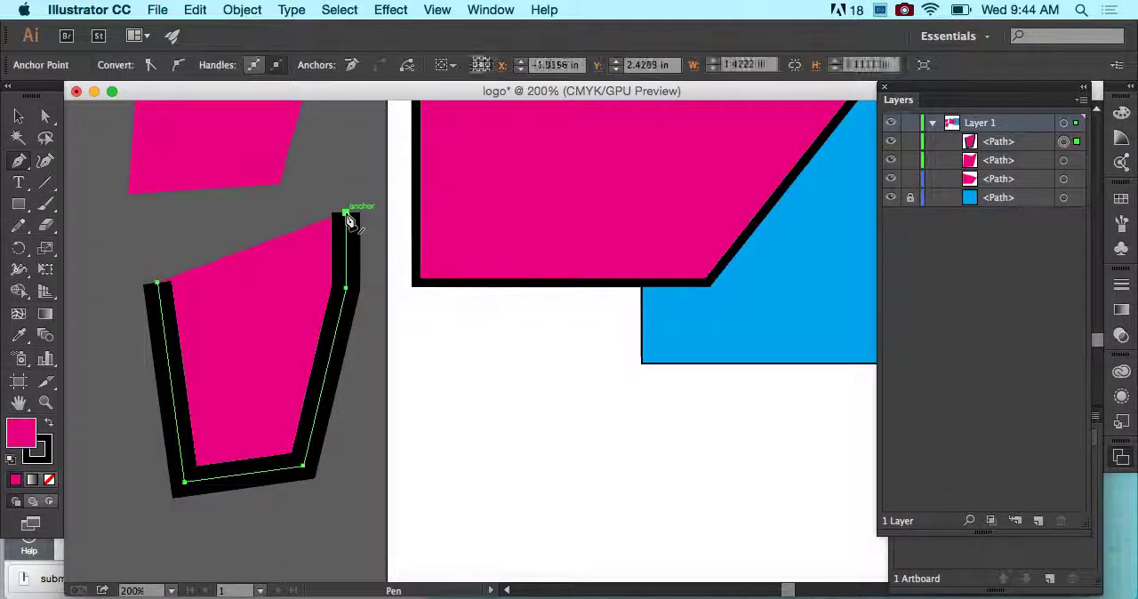
pyautogui.click(160, 285)
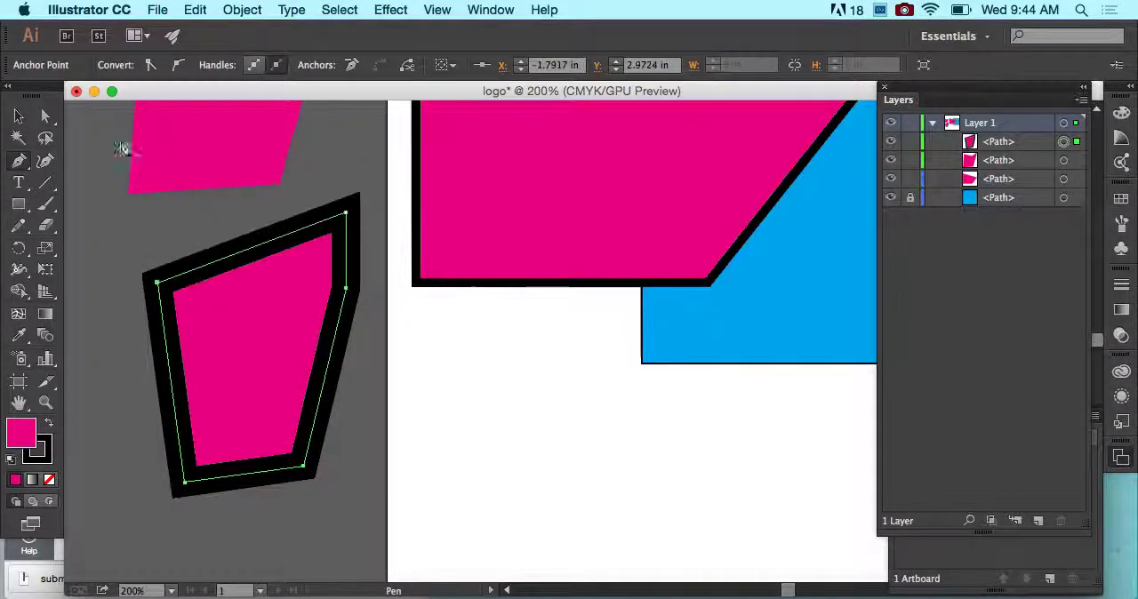
pyautogui.click(19, 116)
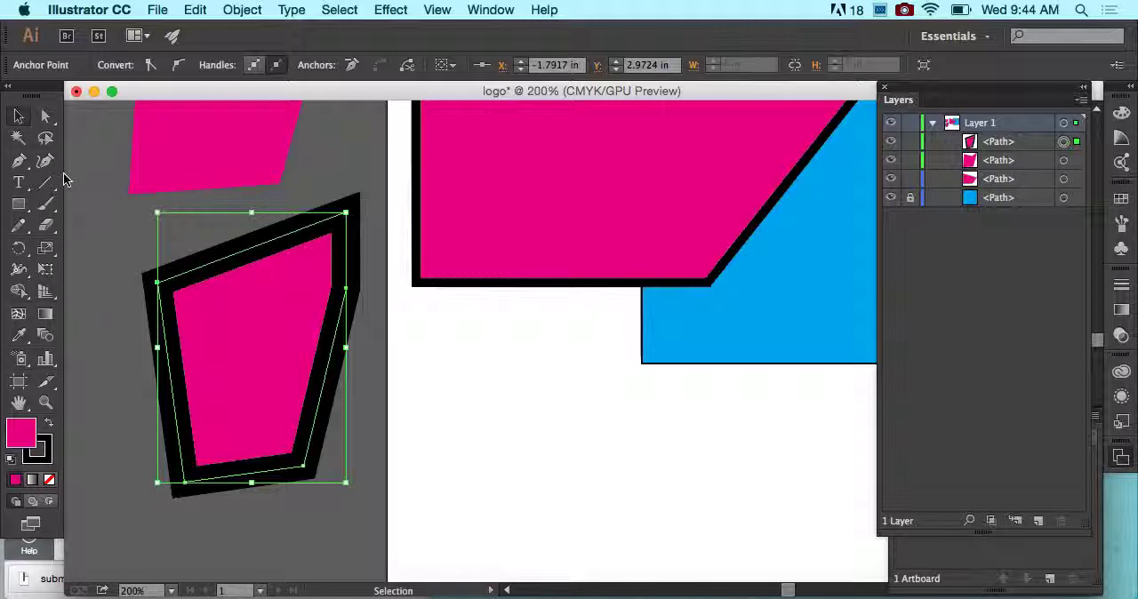
pyautogui.press('super+z')
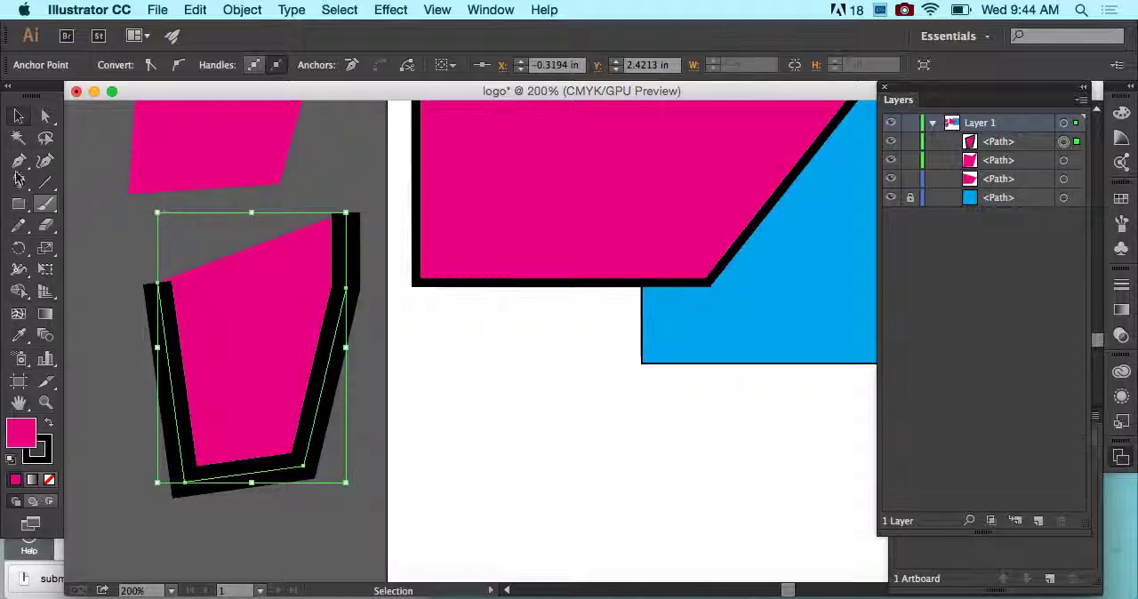
# - Close the open pasteboard path with the Pen tool, joining its upper-left endpoint to its upper-right endpoint, and deselect it
pyautogui.click(19, 161)
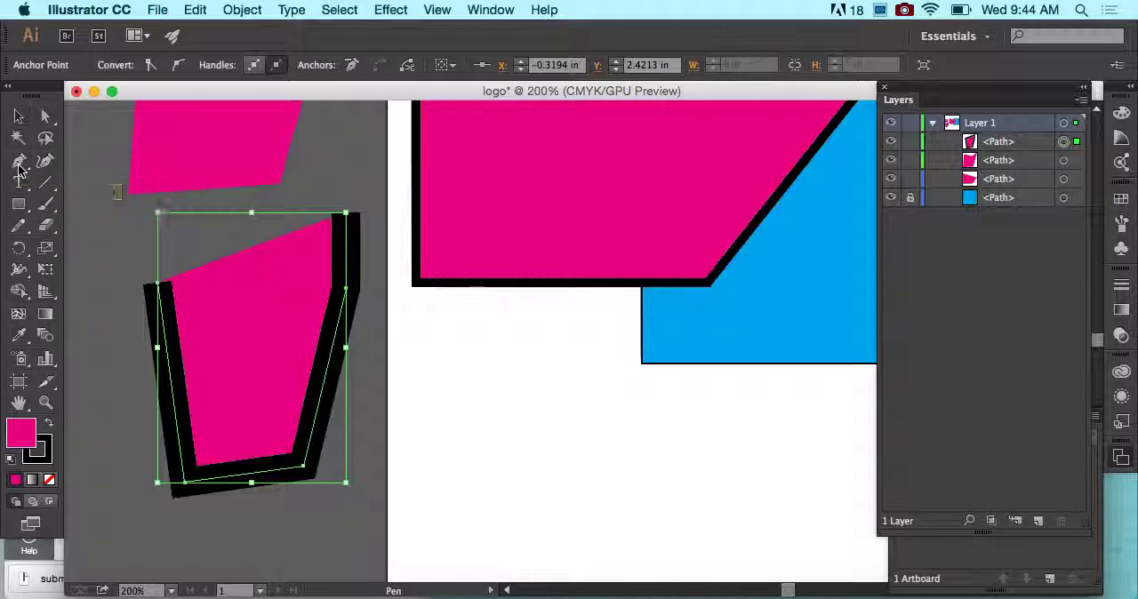
pyautogui.click(157, 286)
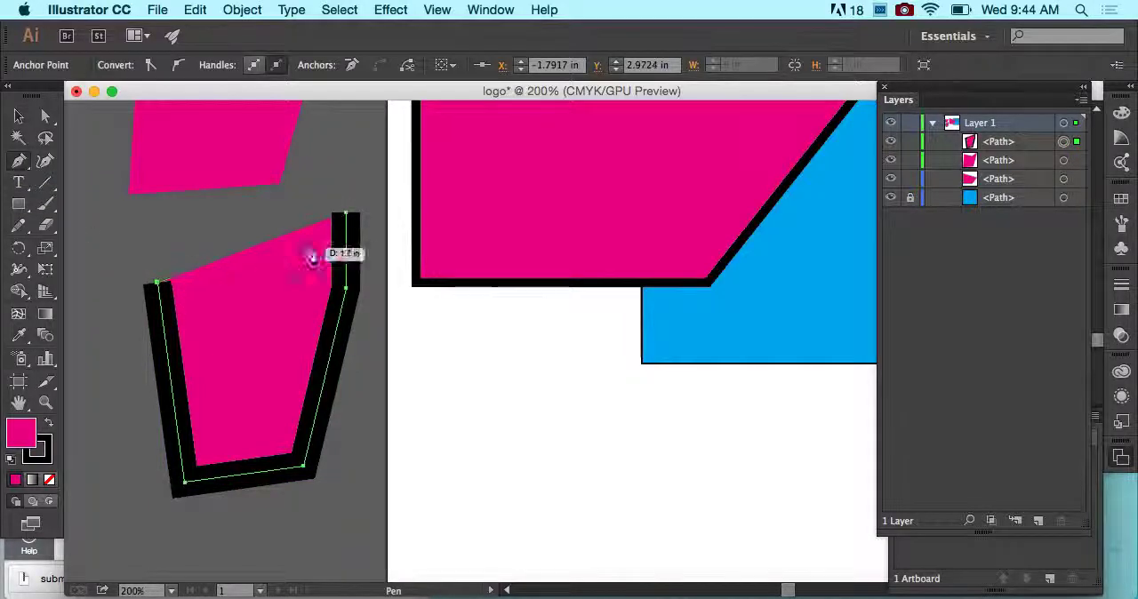
pyautogui.click(345, 215)
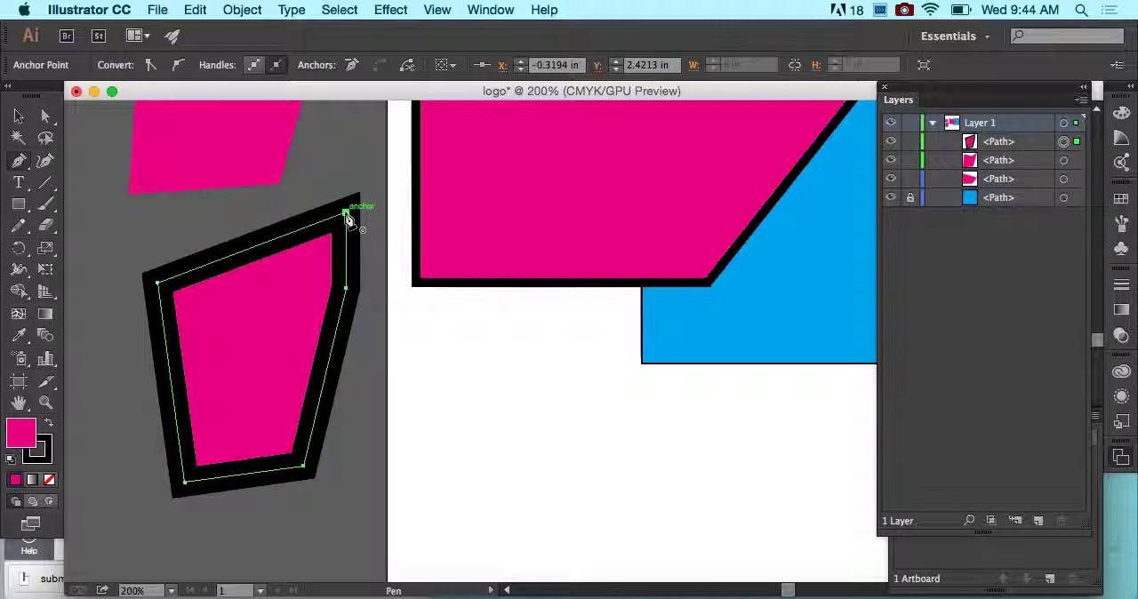
pyautogui.click(17, 117)
pyautogui.click(112, 166)
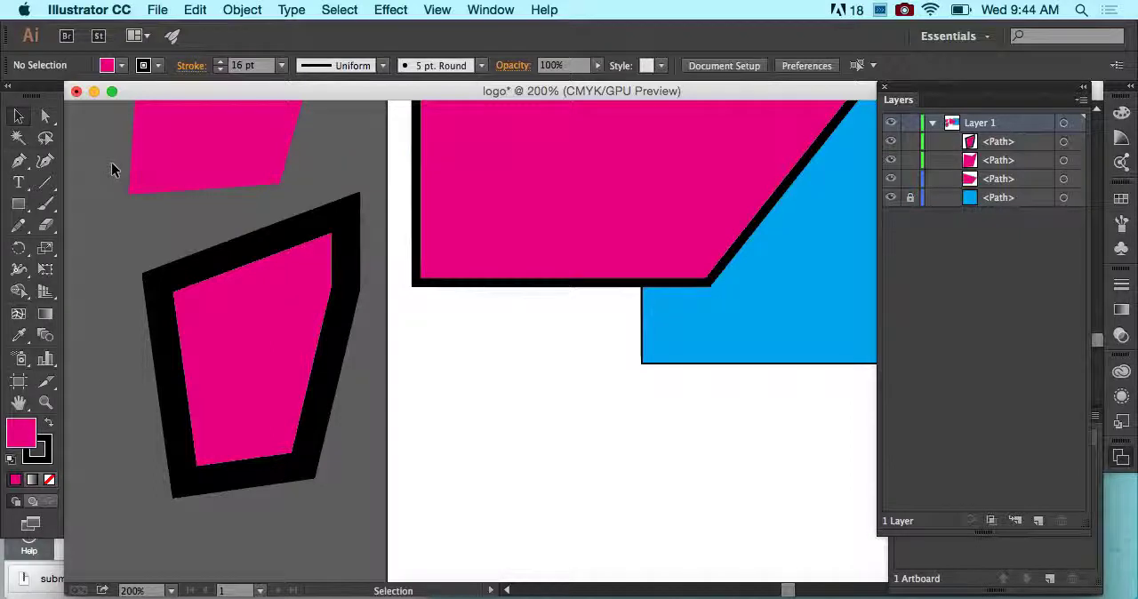
# - Add three anchor points to the notched pasteboard shape along the edge between its notch and upper-right corner using the Add Anchor Point tool
pyautogui.press('super+minus')
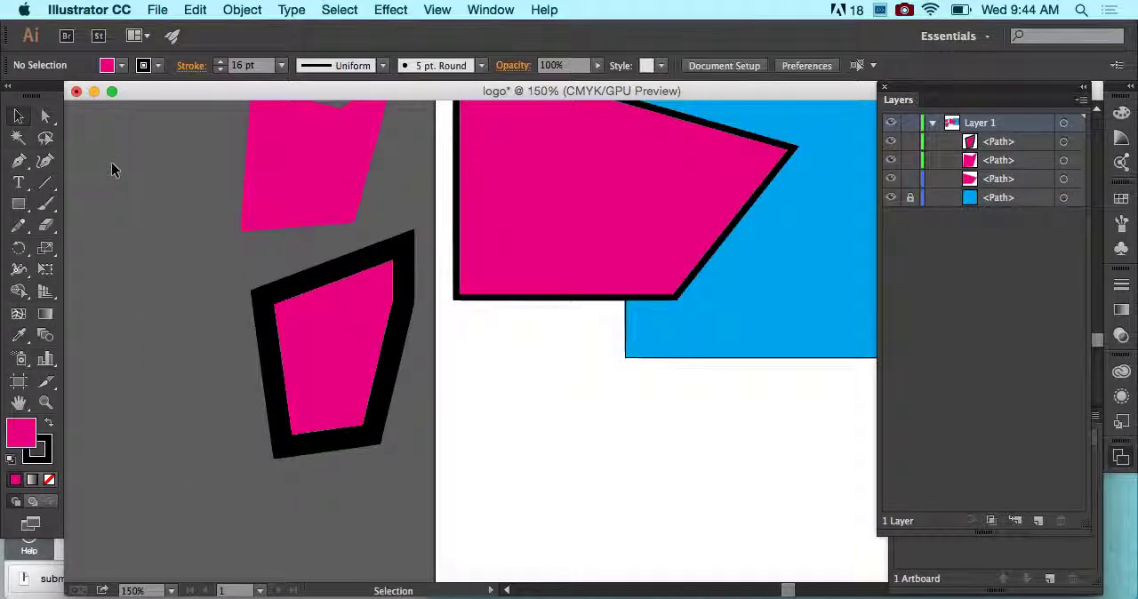
pyautogui.click(21, 164)
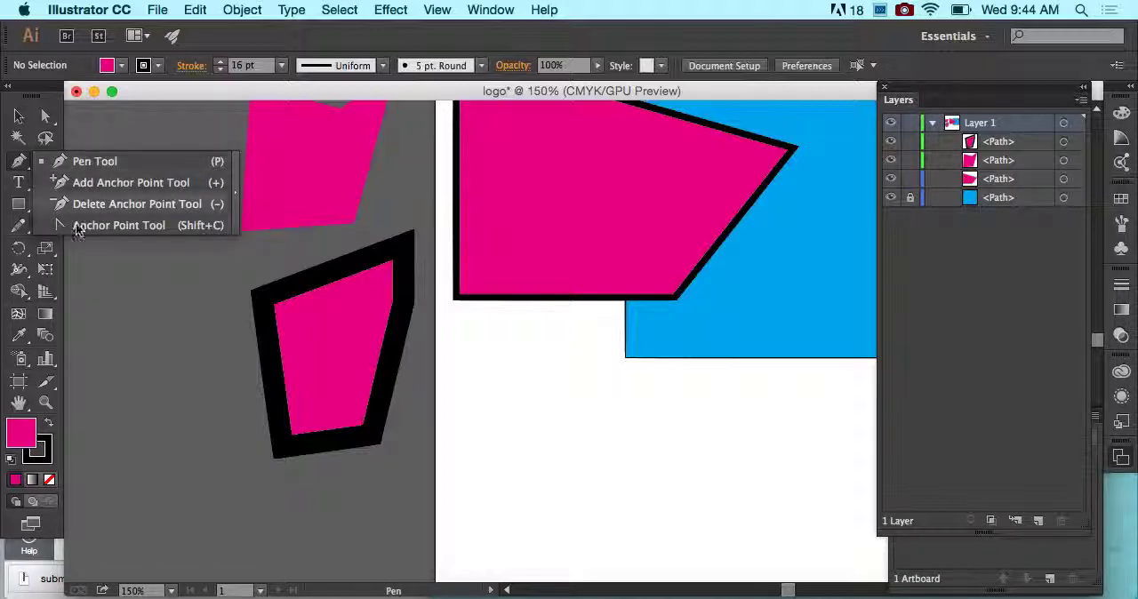
pyautogui.click(88, 182)
pyautogui.press('v')
pyautogui.scroll(1, 220, 166)
pyautogui.scroll(1, 220, 165)
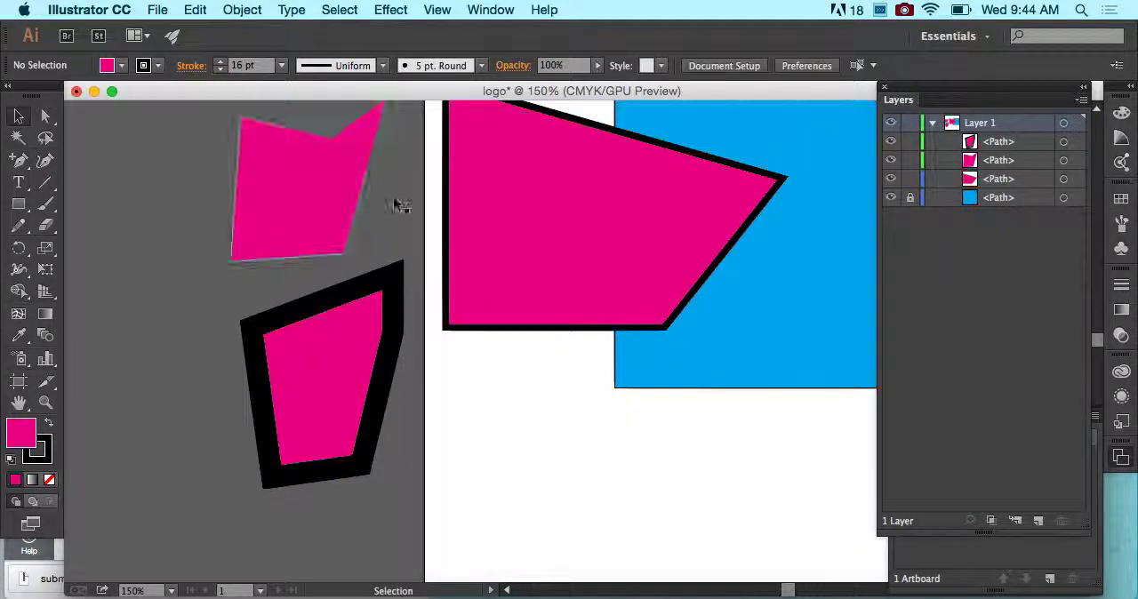
pyautogui.click(626, 224)
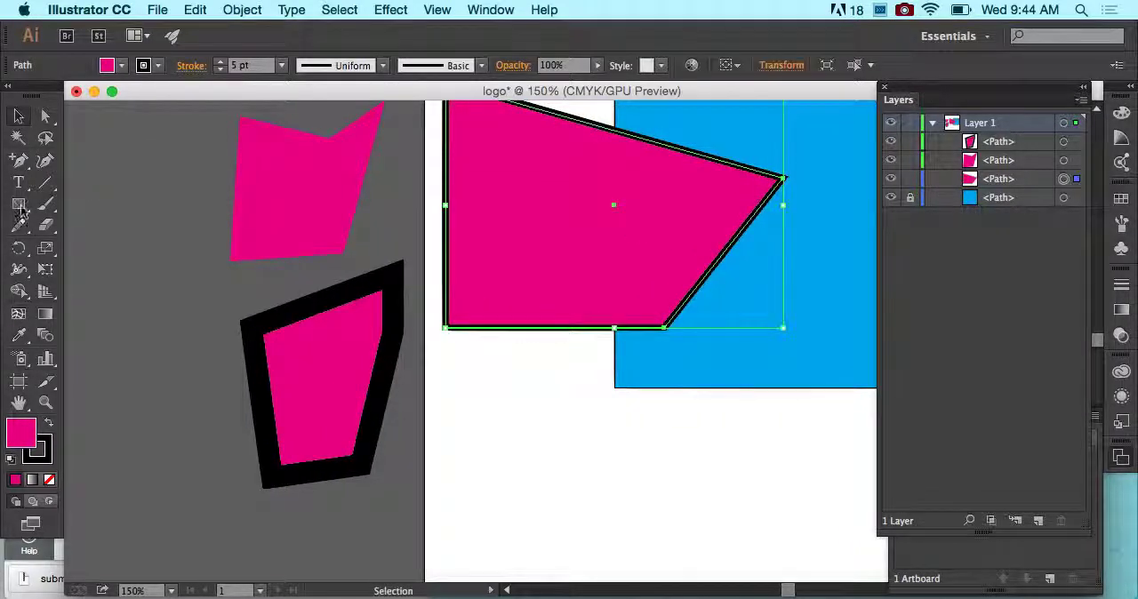
pyautogui.click(291, 157)
pyautogui.scroll(2, 292, 157)
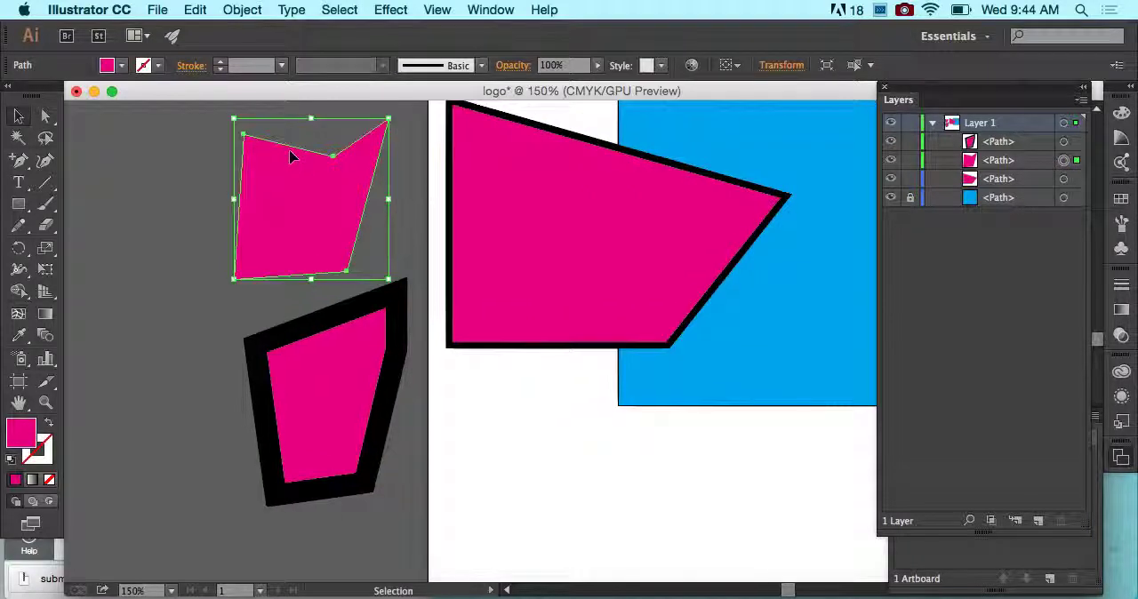
pyautogui.click(19, 160)
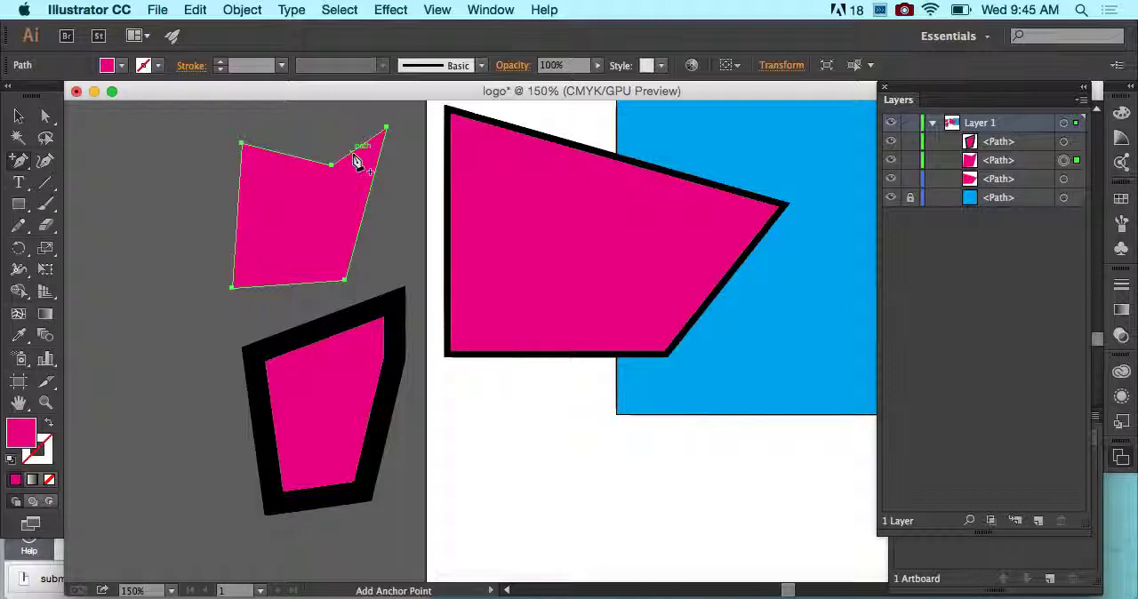
pyautogui.click(354, 160)
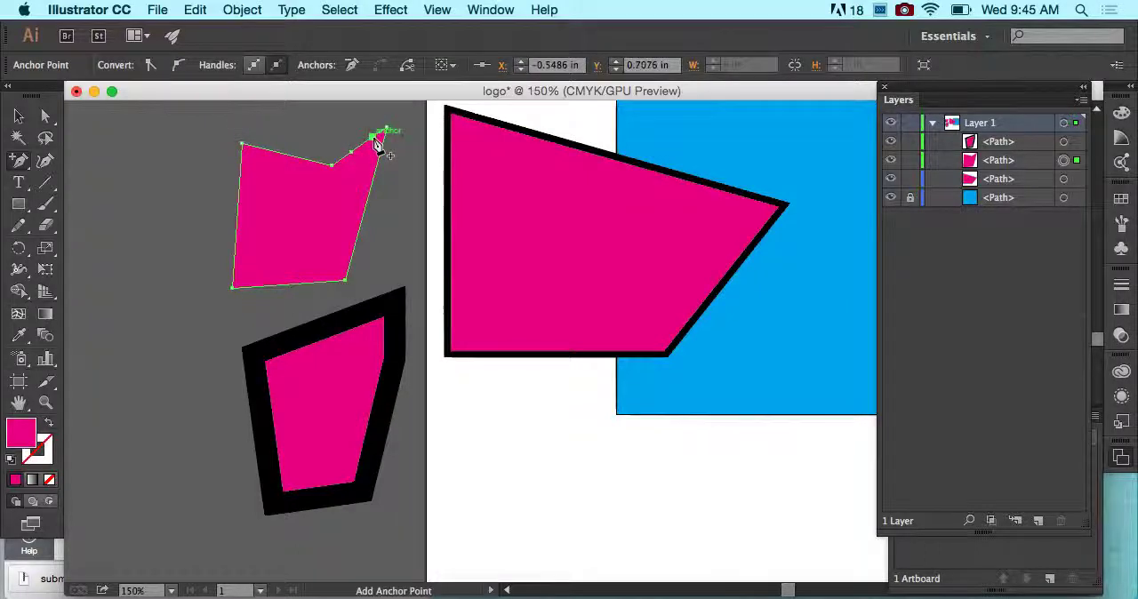
pyautogui.press('super+equal')
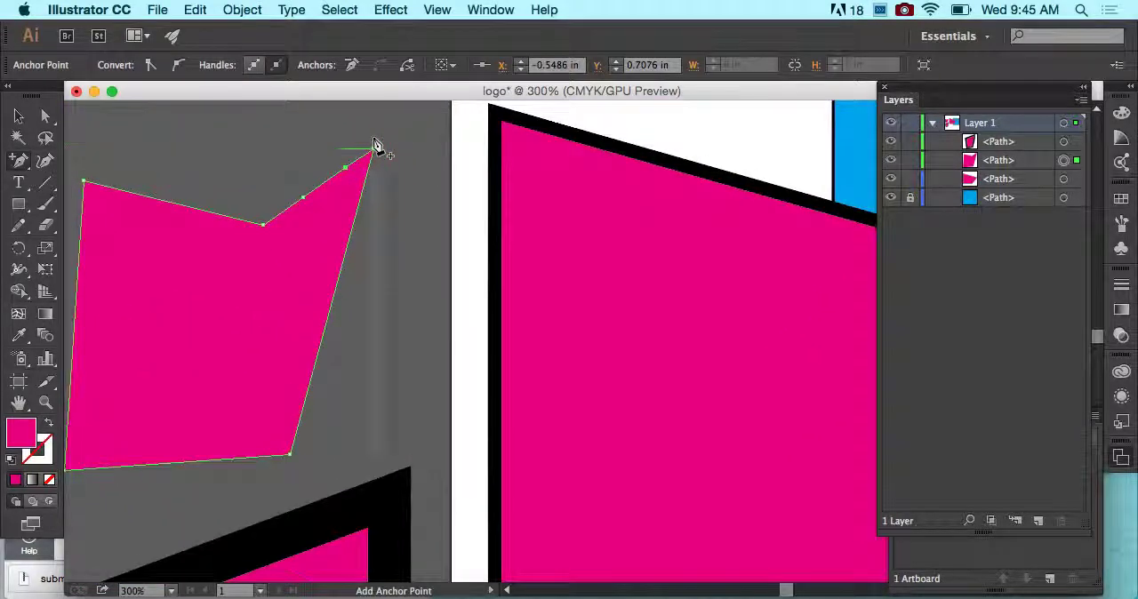
pyautogui.click(327, 179)
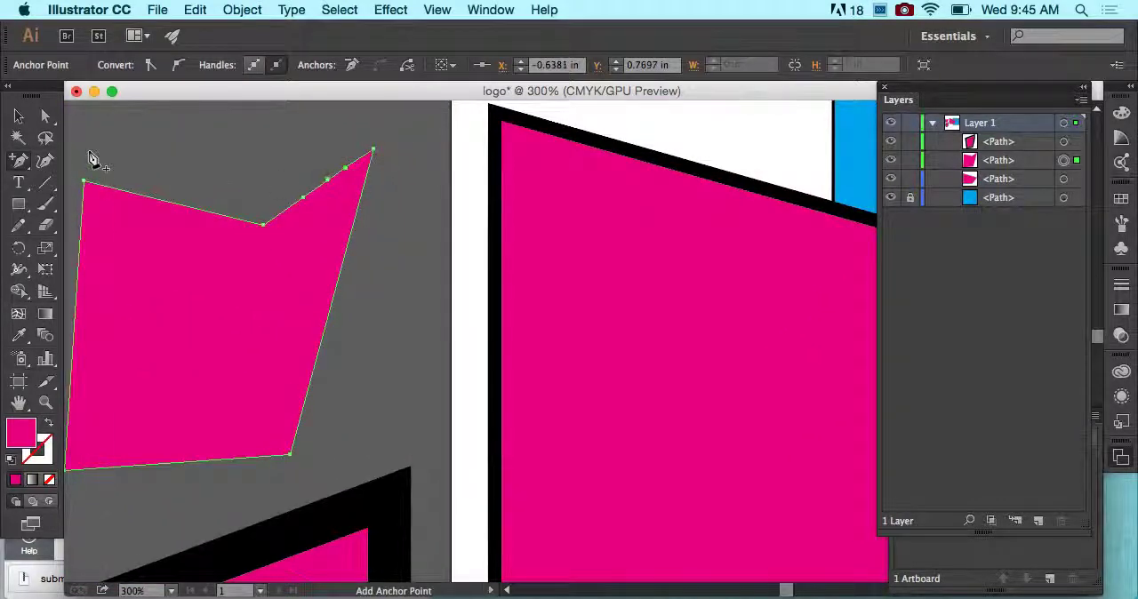
# - Move the middle added anchor up and left to about X -0.84 in, Y 0.49 in to form a spike, then deselect the shape
pyautogui.click(48, 118)
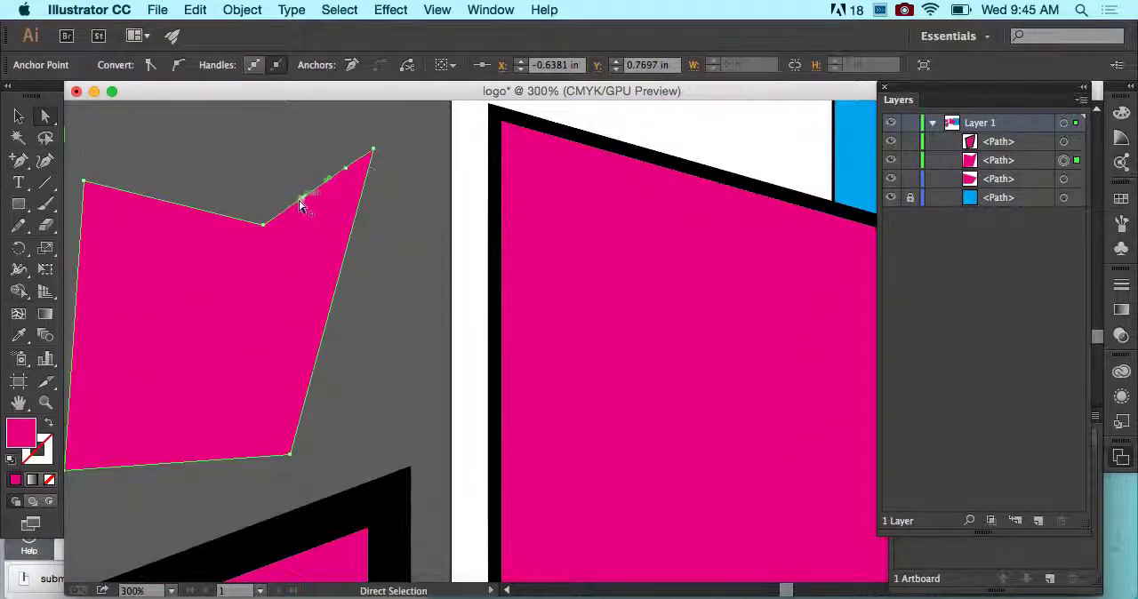
pyautogui.click(303, 199)
pyautogui.click(345, 171)
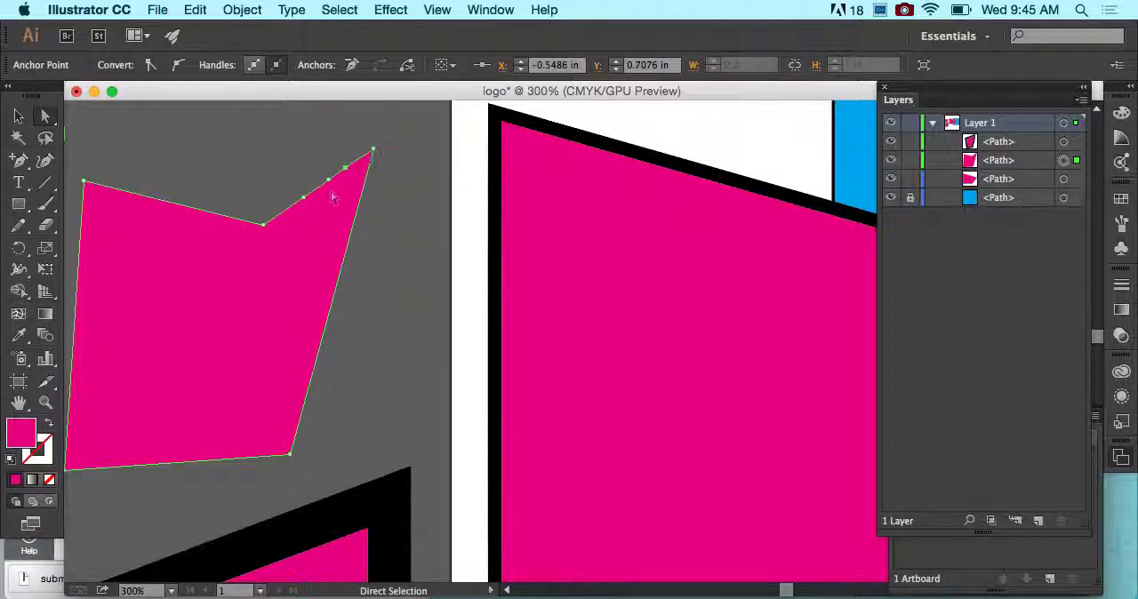
pyautogui.moveTo(328, 186); pyautogui.dragTo(291, 129)
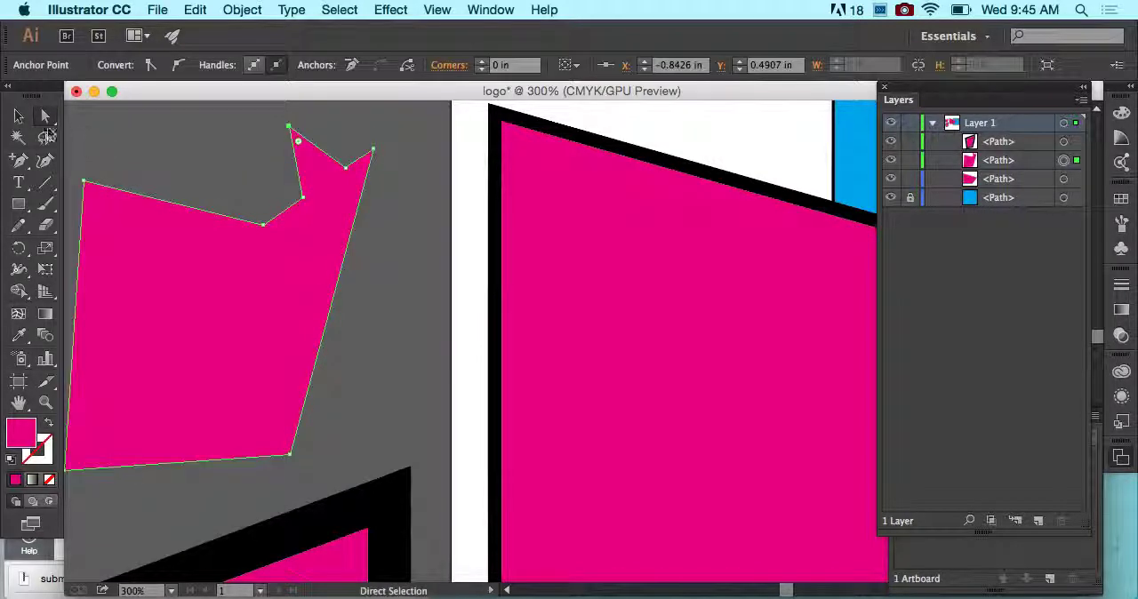
pyautogui.press('v')
pyautogui.click(153, 125)
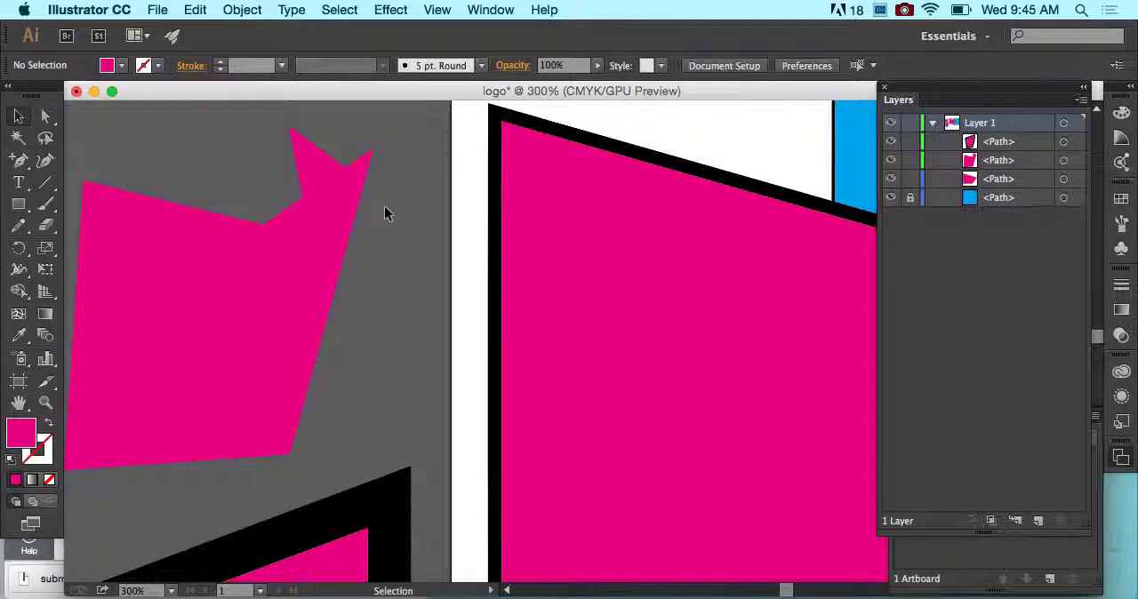
# - Add an anchor between the notch and the spike's base and shift it up and left to about X -1.02 in, Y 0.66 in, forming a second spike
pyautogui.hscroll(-2, 384, 213)
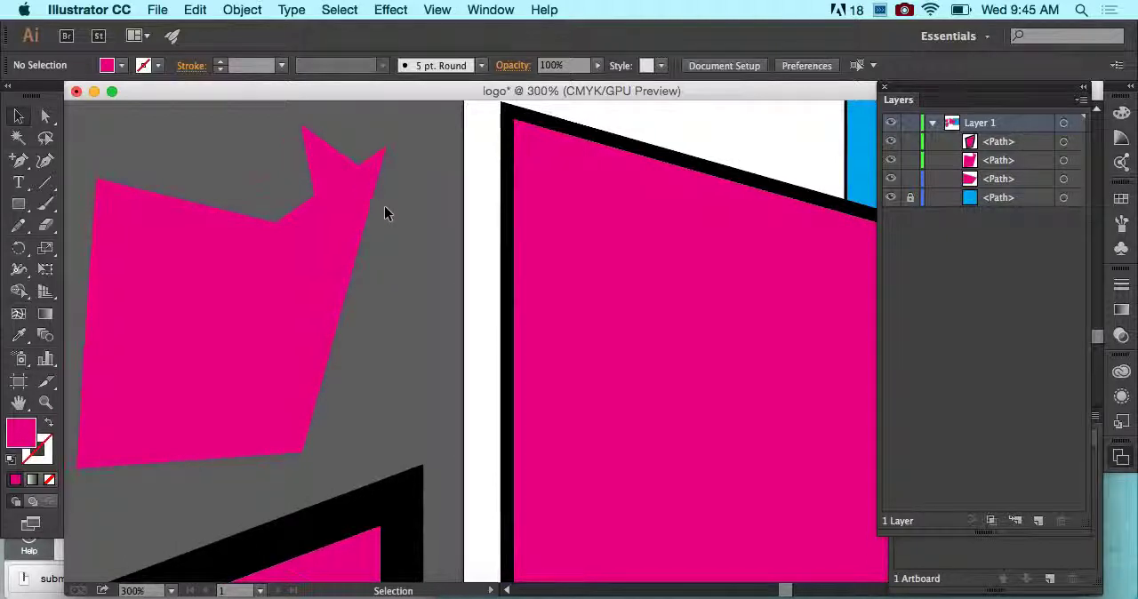
pyautogui.click(327, 192)
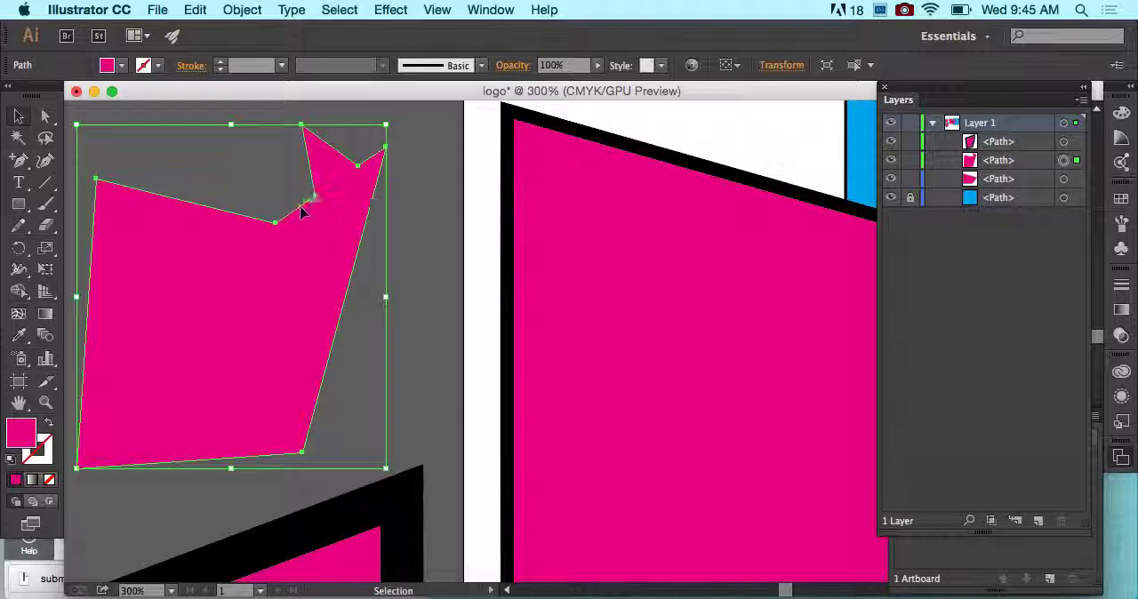
pyautogui.click(13, 162)
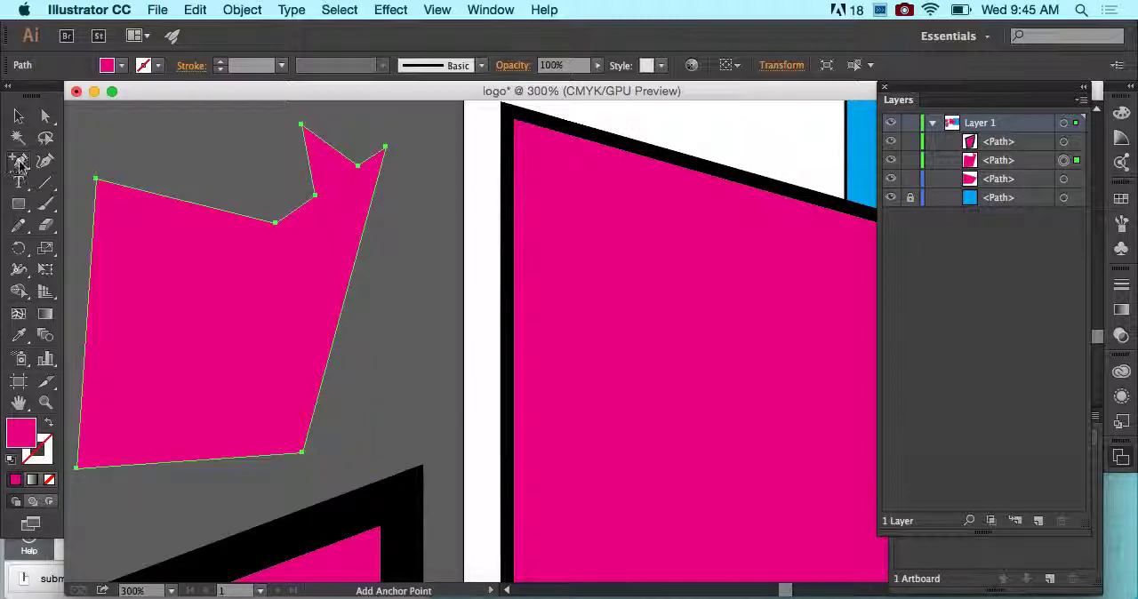
pyautogui.click(294, 209)
pyautogui.hotkey('shift', 'Up')
pyautogui.hotkey('shift', 'Up')
pyautogui.hotkey('shift', 'Left')
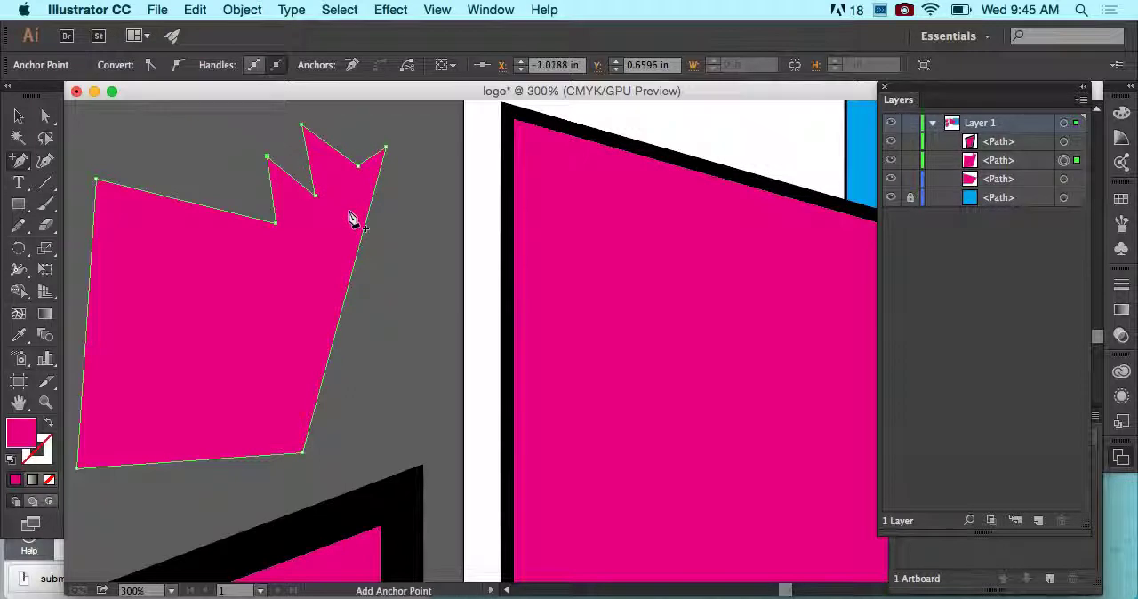
# - Remove the spiked shape's lower-right corner with the Delete Anchor Point tool and deselect the shape
pyautogui.click(21, 165)
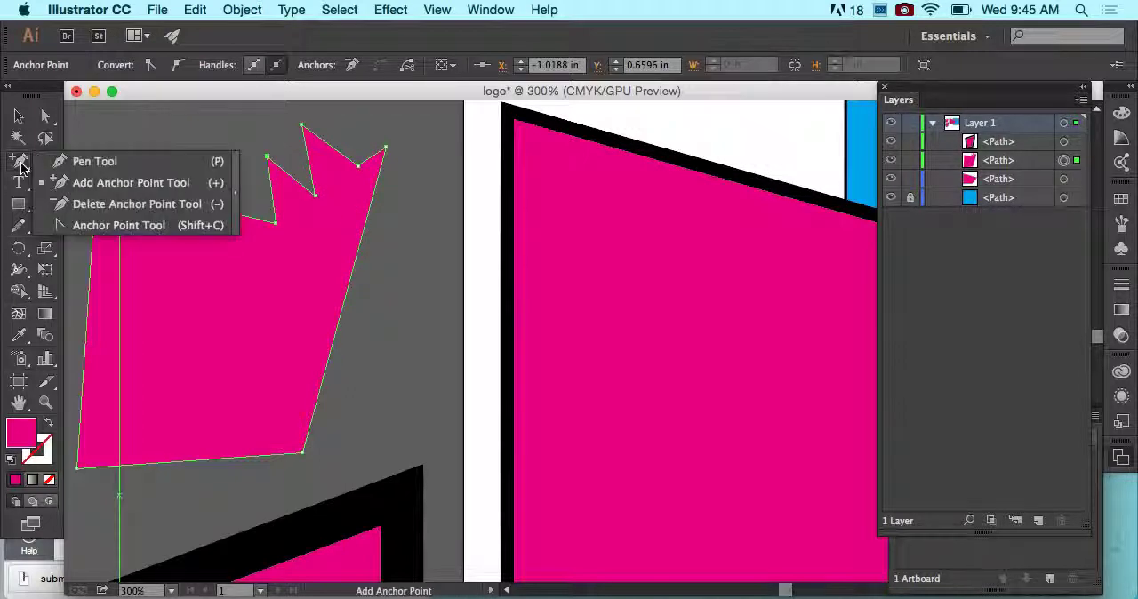
pyautogui.click(80, 205)
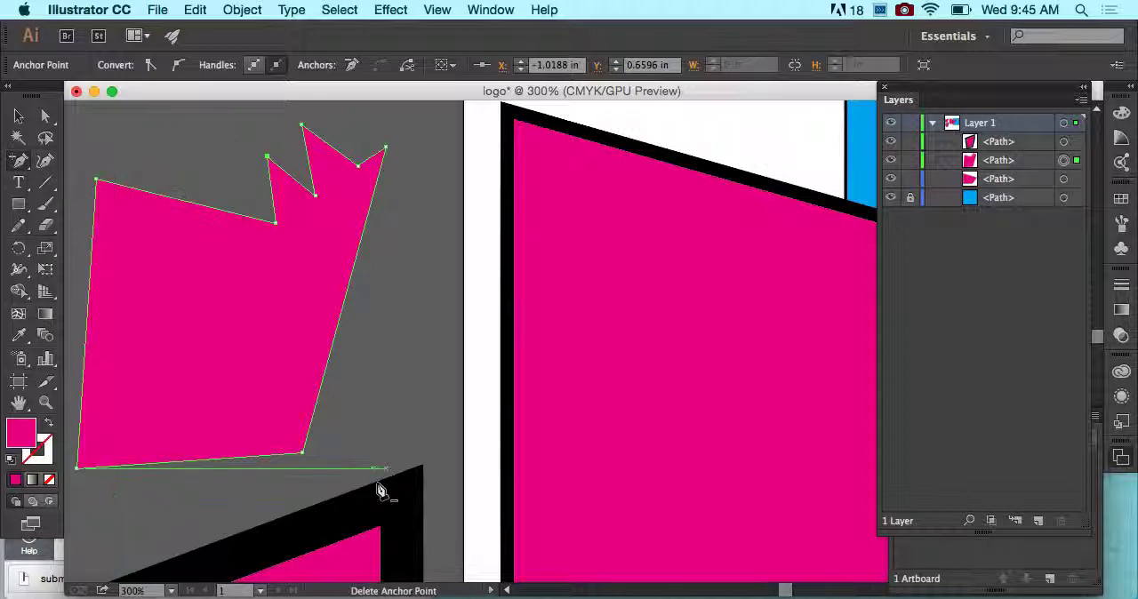
pyautogui.click(303, 454)
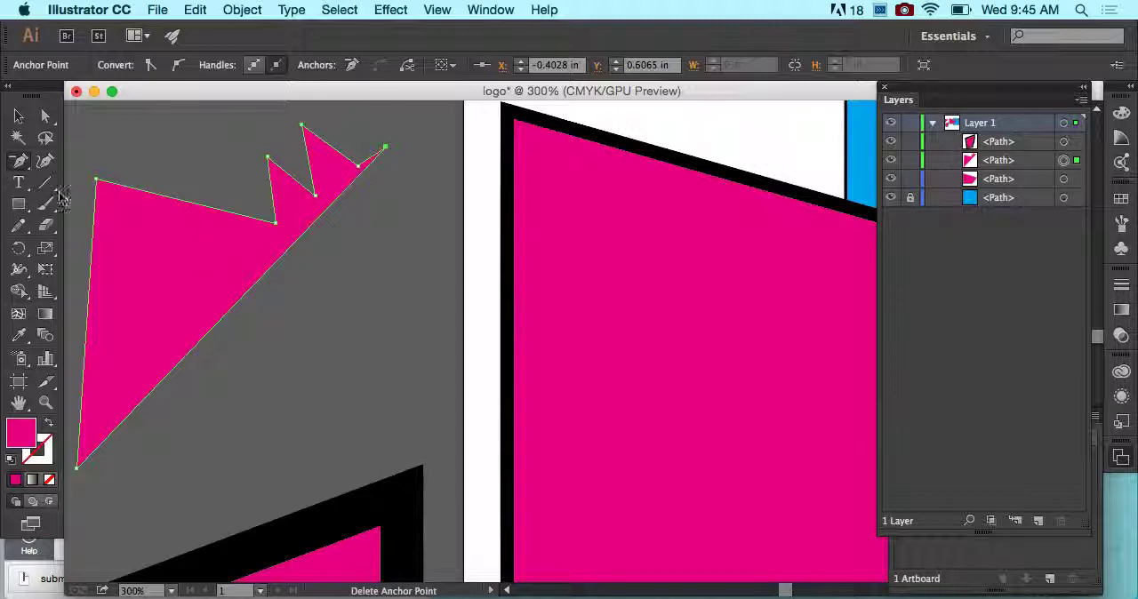
pyautogui.click(18, 165)
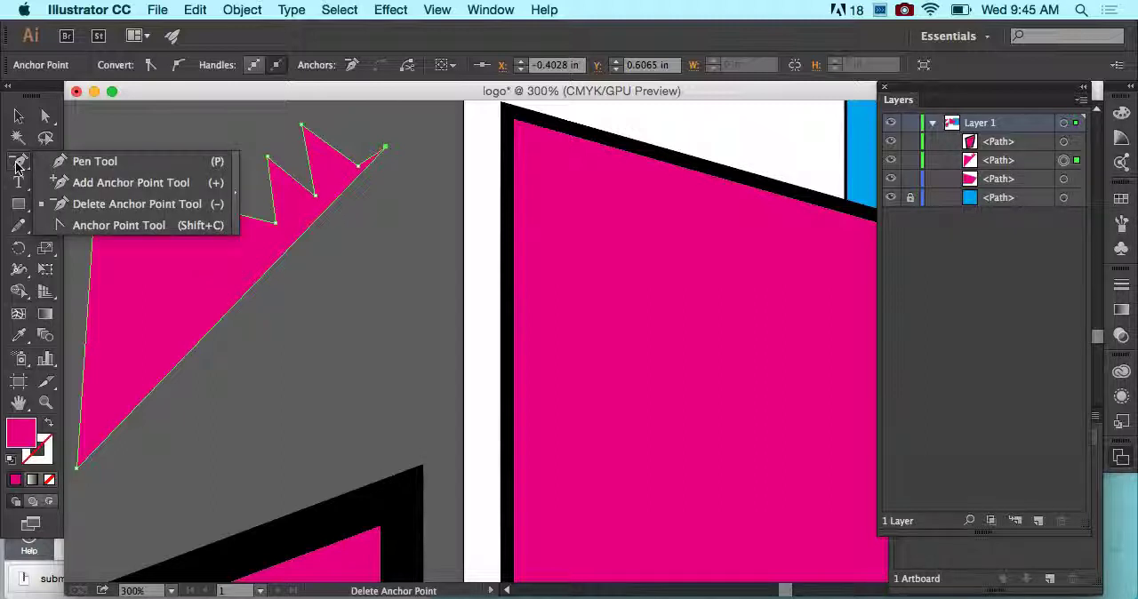
pyautogui.click(17, 118)
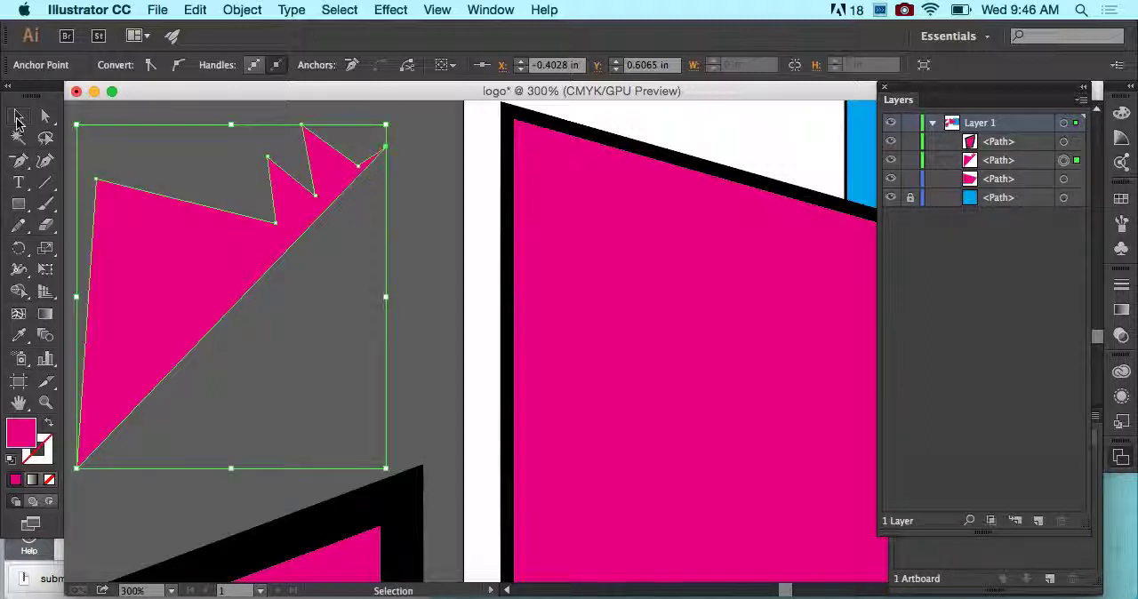
pyautogui.click(457, 204)
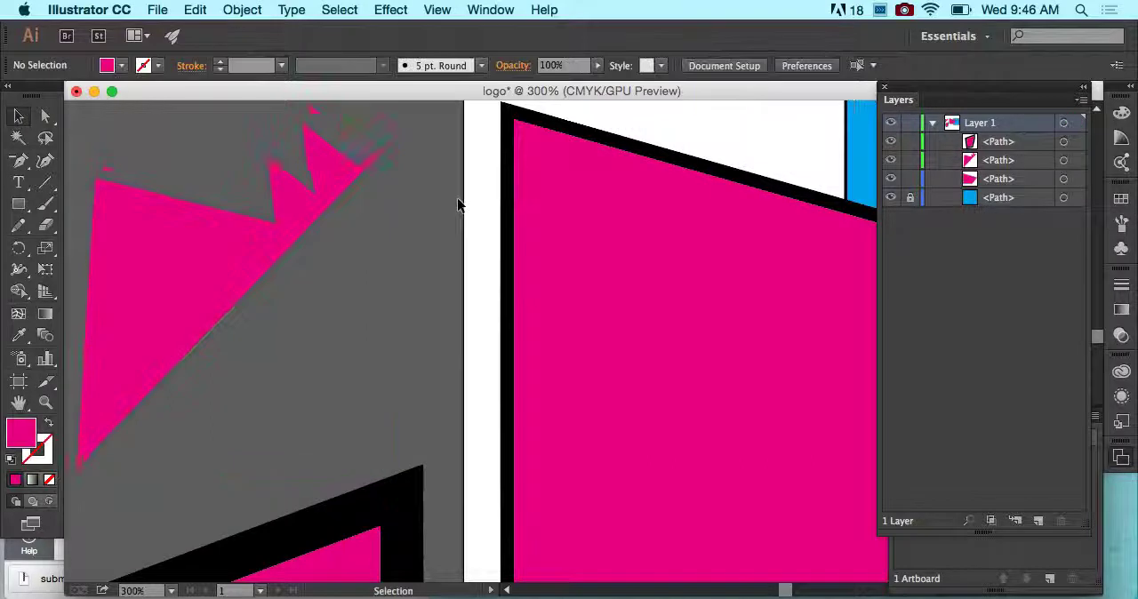
pyautogui.scroll(-2, 457, 204)
pyautogui.scroll(-2, 458, 205)
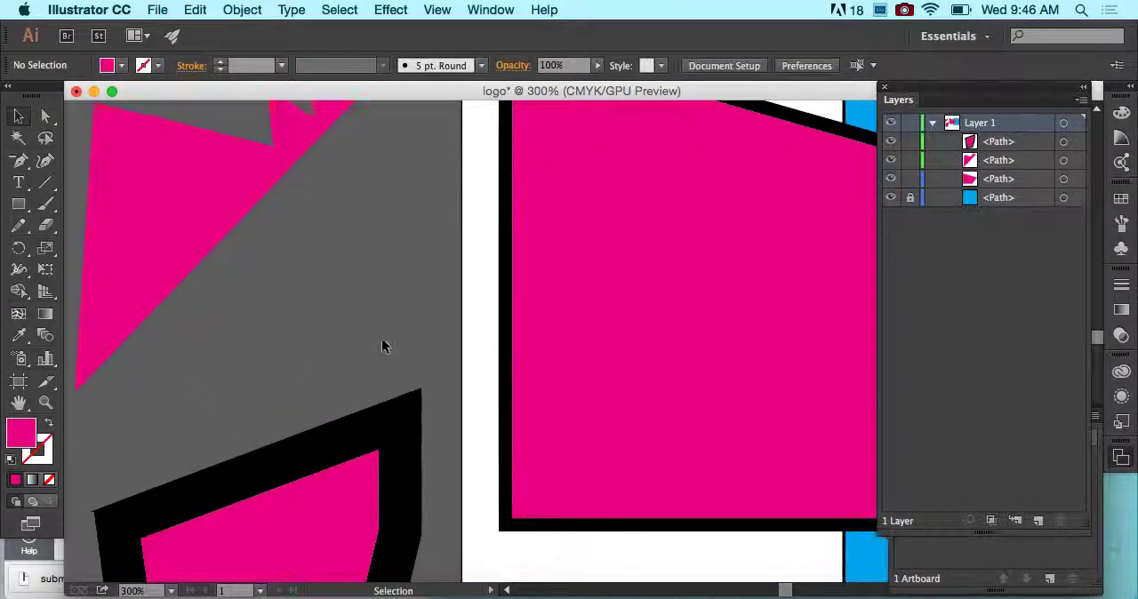
# - Draw a circle on the pasteboard below the black-stroked five-sided shape with the Ellipse tool
pyautogui.scroll(-5, 383, 347)
pyautogui.press('super+minus')
pyautogui.moveTo(381, 338); pyautogui.dragTo(391, 165)
pyautogui.click(223, 347)
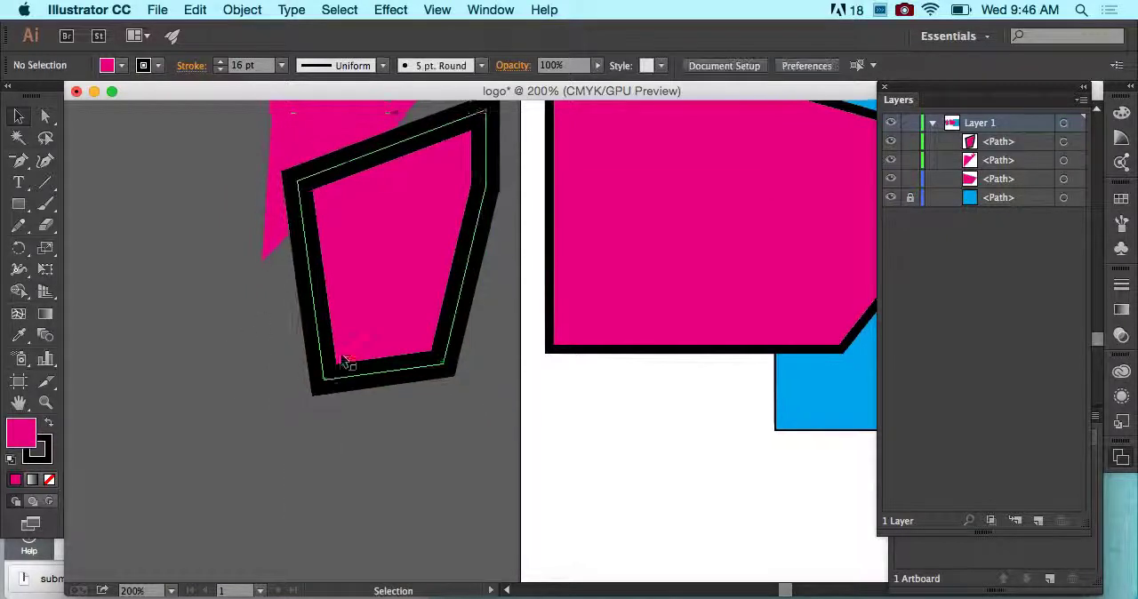
pyautogui.scroll(-3, 347, 362)
pyautogui.hscroll(-1, 347, 363)
pyautogui.moveTo(19, 208); pyautogui.dragTo(76, 249)
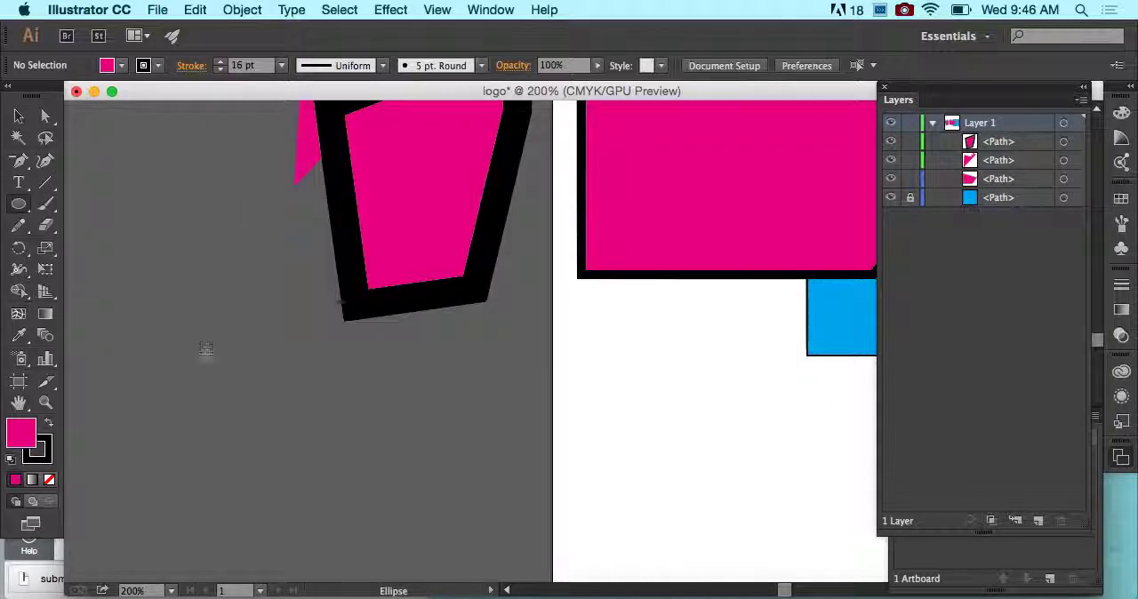
pyautogui.moveTo(193, 369)
pyautogui.mouseDown()
pyautogui.moveTo(249, 418)
pyautogui.moveTo(330, 432)
pyautogui.moveTo(372, 457)
pyautogui.mouseUp()
pyautogui.scroll(-3, 372, 458)
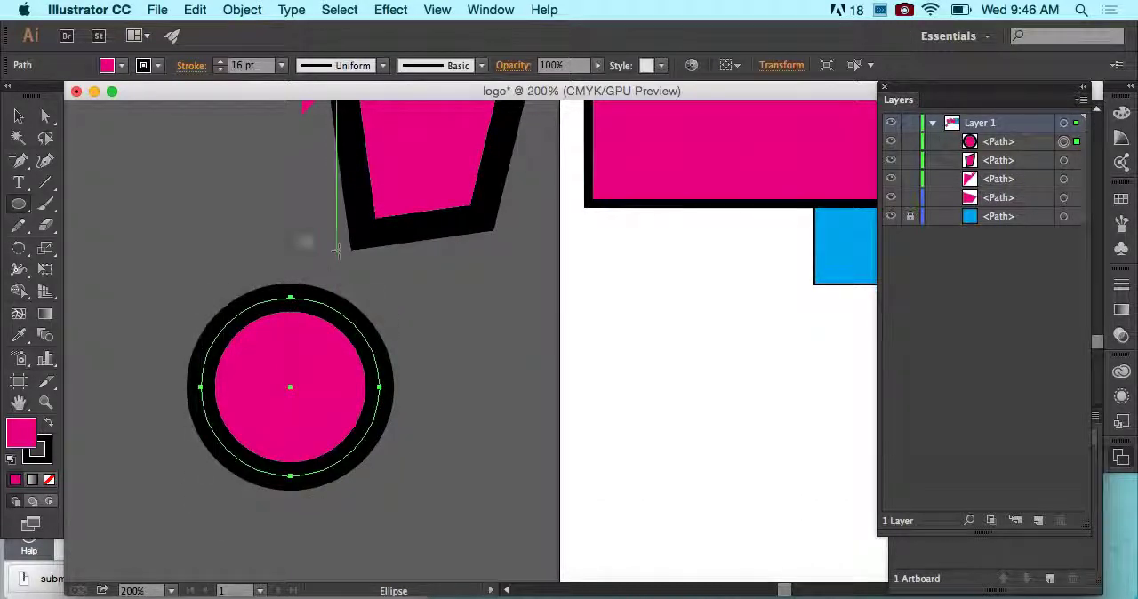
# - Start a Pen path at about X 0.51 in, Y 3.71 in and add a curved second anchor at about X -0.40 in, Y 4.20 in
pyautogui.click(19, 162)
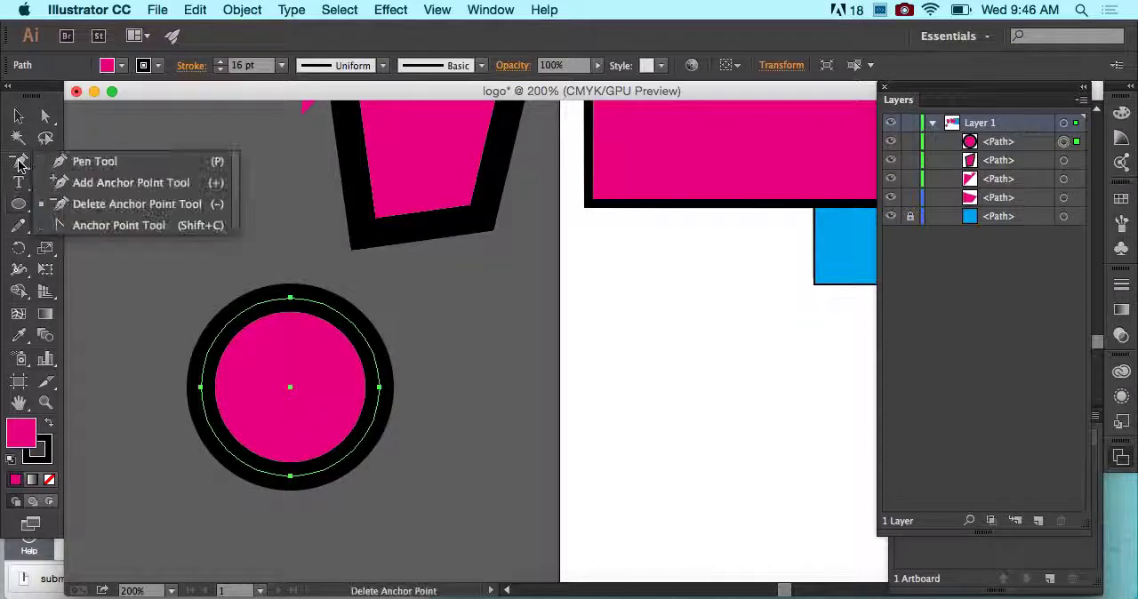
pyautogui.click(63, 162)
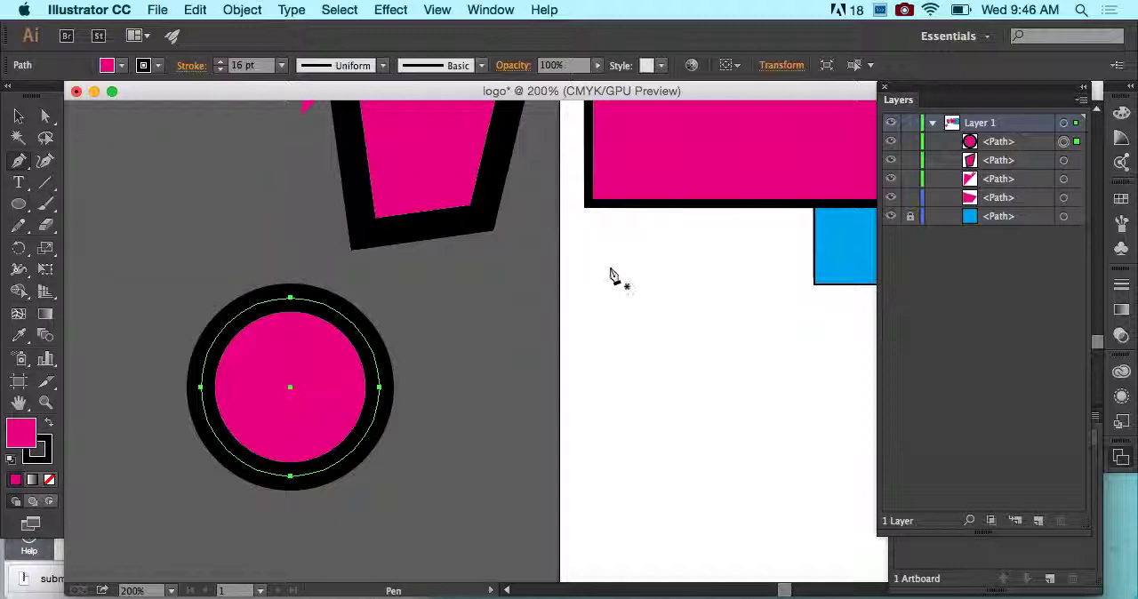
pyautogui.click(625, 298)
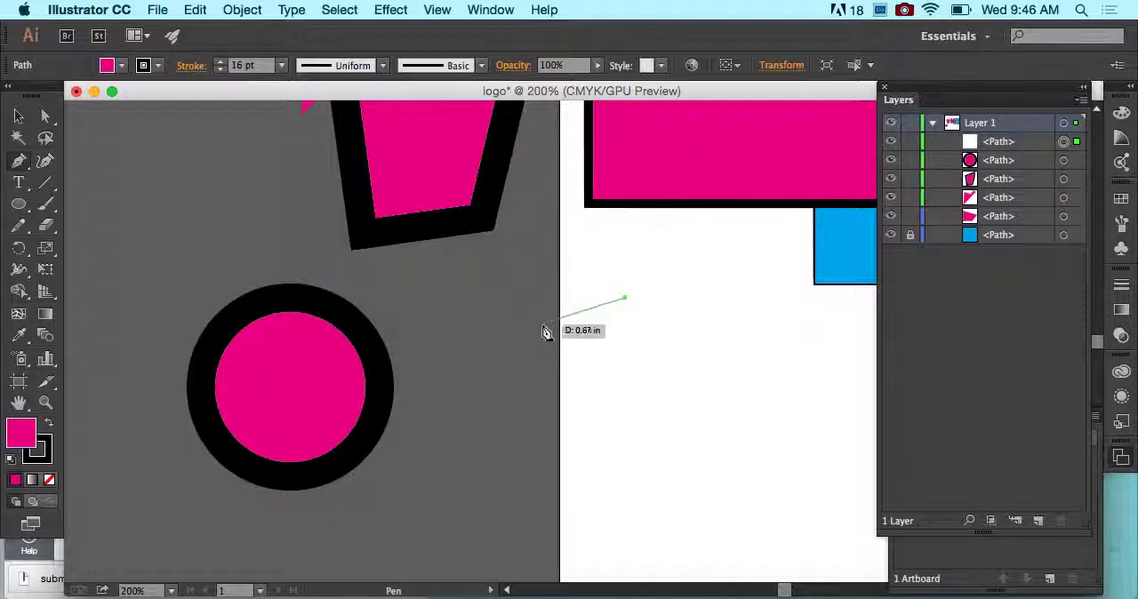
pyautogui.click(507, 364)
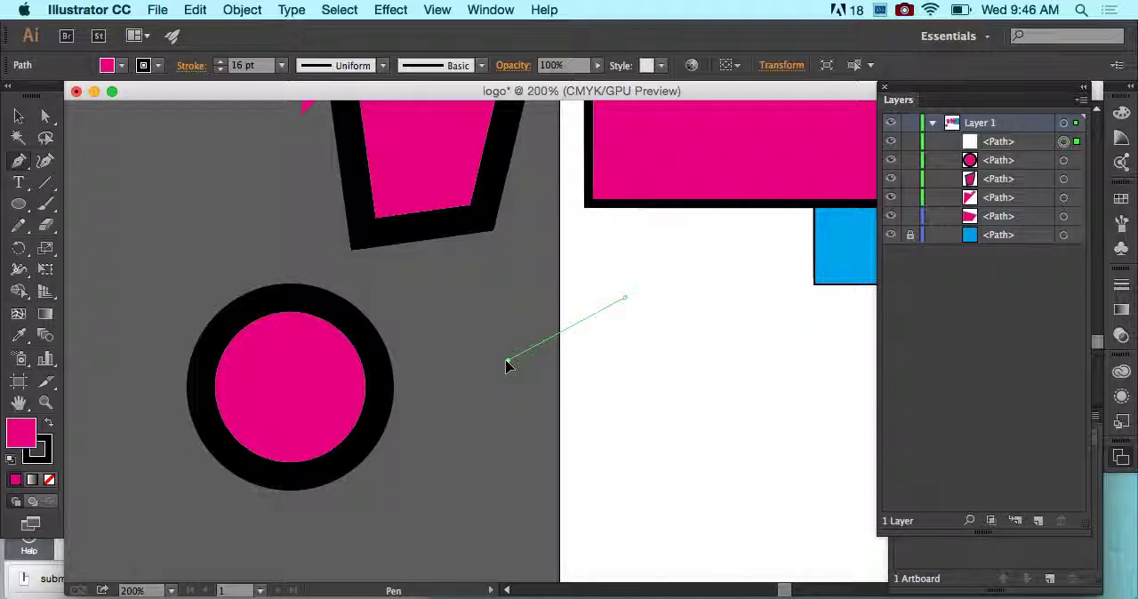
pyautogui.moveTo(507, 364); pyautogui.dragTo(478, 447)
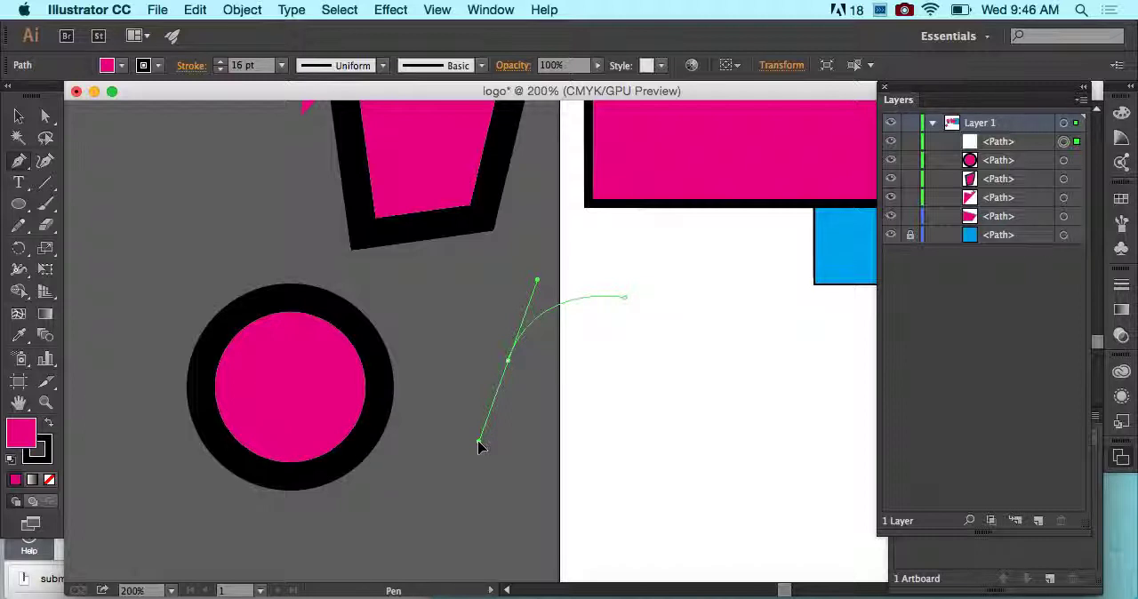
pyautogui.moveTo(478, 447); pyautogui.dragTo(481, 447)
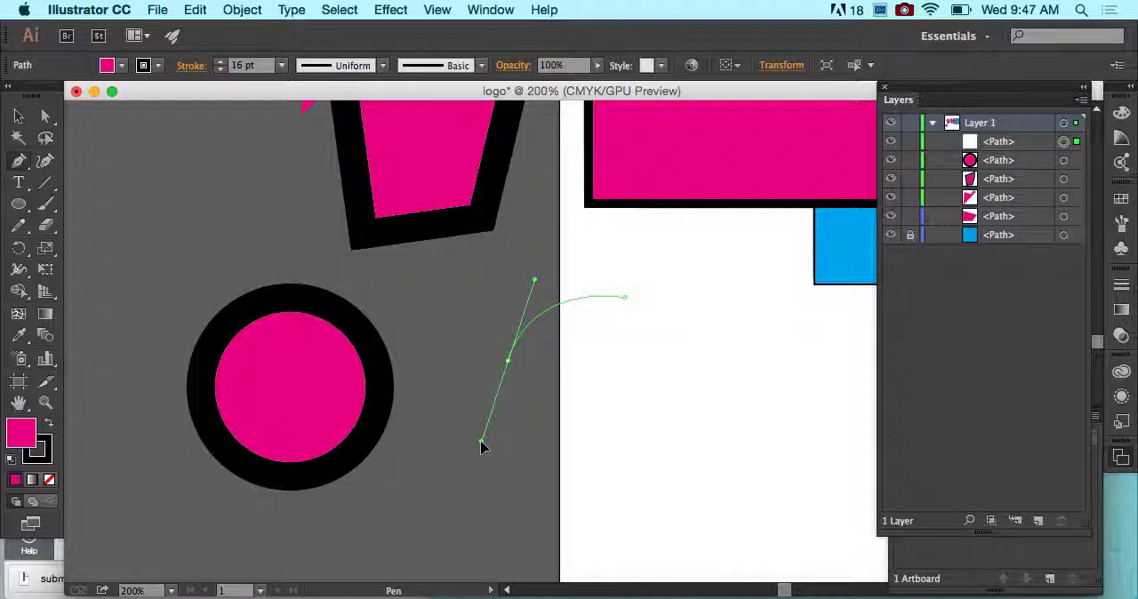
pyautogui.moveTo(481, 447)
pyautogui.mouseDown()
pyautogui.moveTo(501, 439)
pyautogui.moveTo(477, 433)
pyautogui.moveTo(472, 450)
pyautogui.mouseUp()
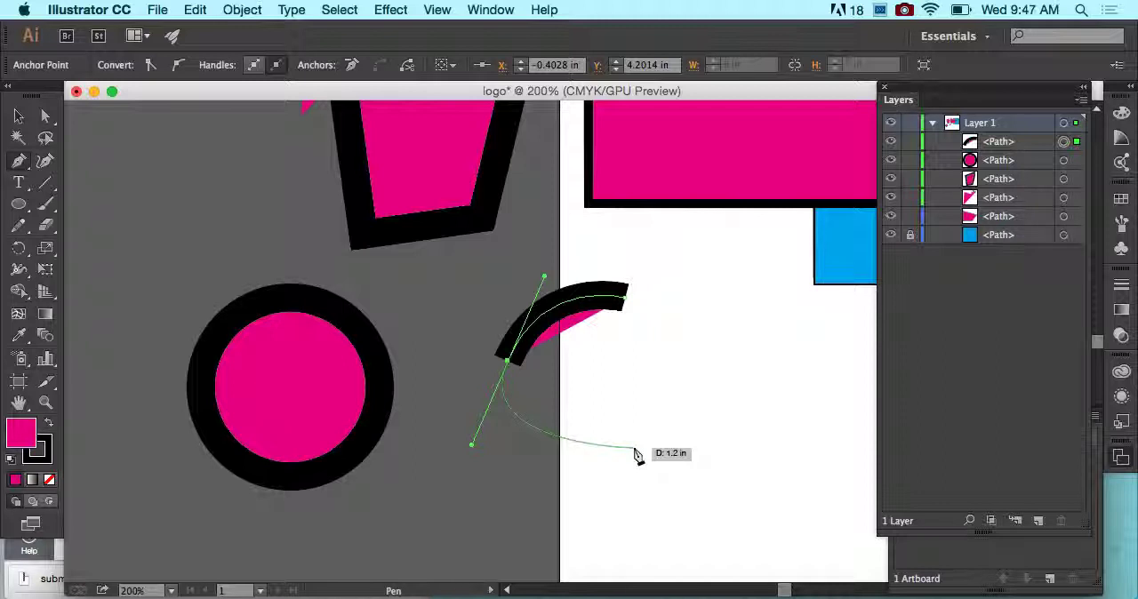
# - Add anchors at about X 0.58 in, Y 4.88 in and X 1.33 in, Y 4.26 in, close the path with a curve, and deselect it
pyautogui.click(635, 451)
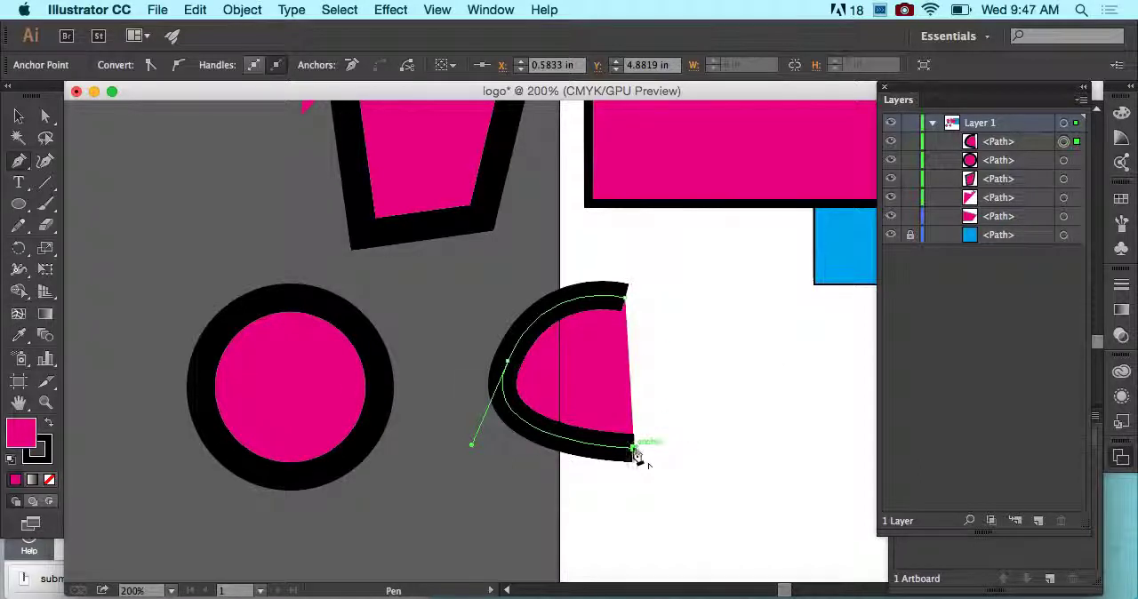
pyautogui.click(728, 366)
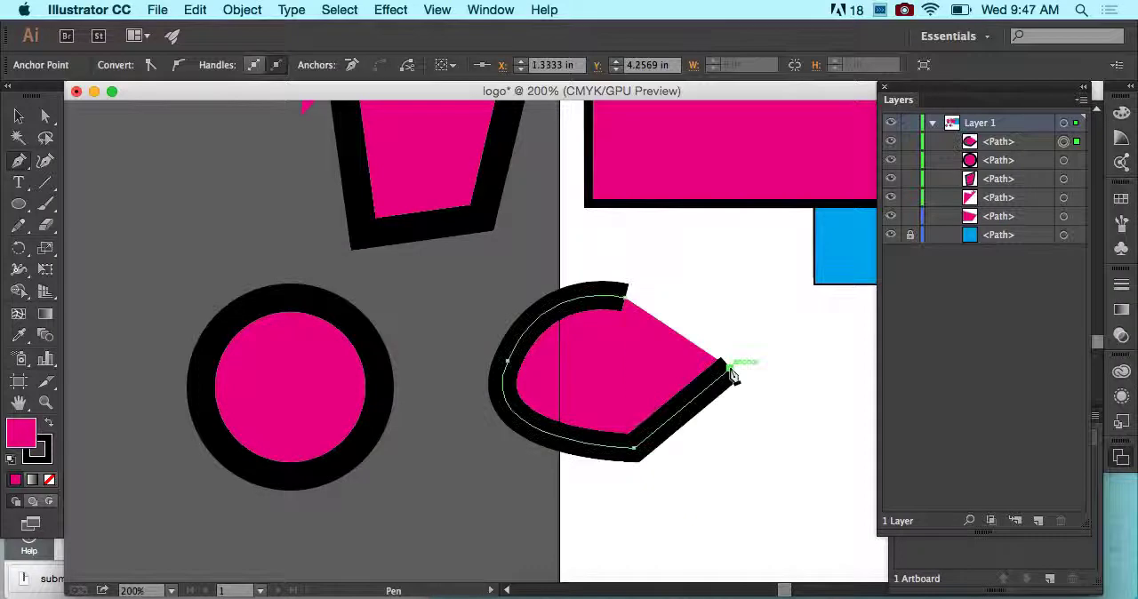
pyautogui.click(625, 298)
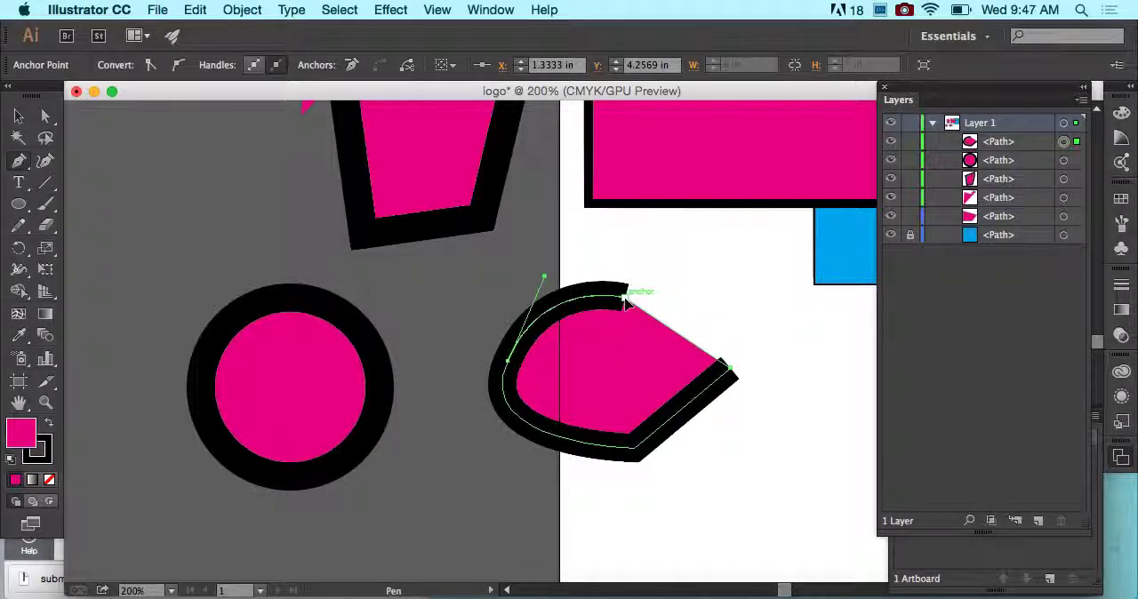
pyautogui.moveTo(625, 302); pyautogui.dragTo(469, 293)
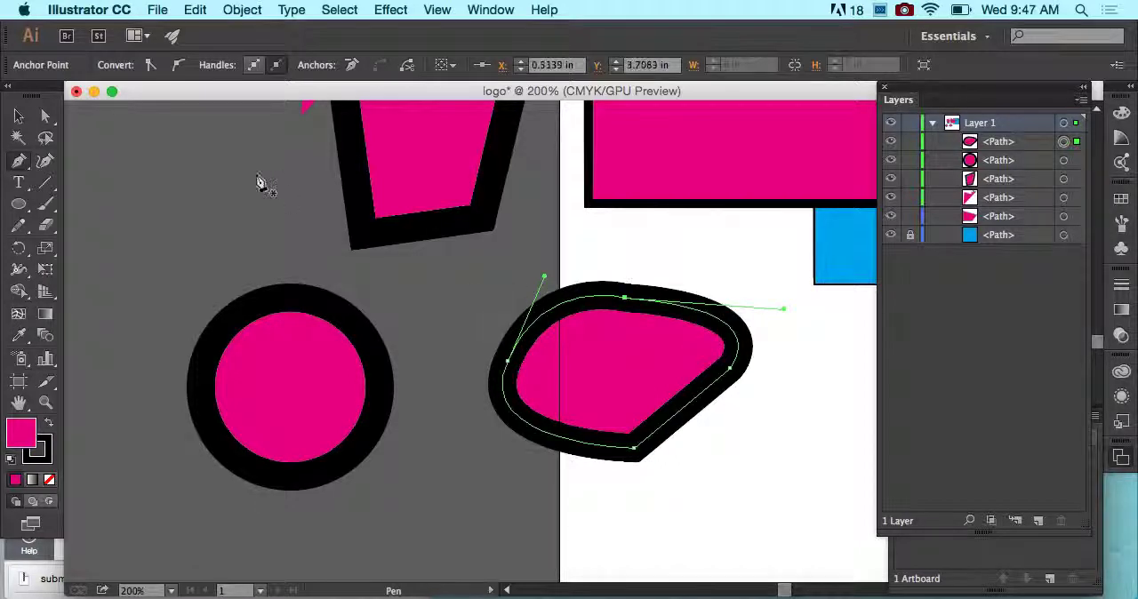
pyautogui.click(18, 117)
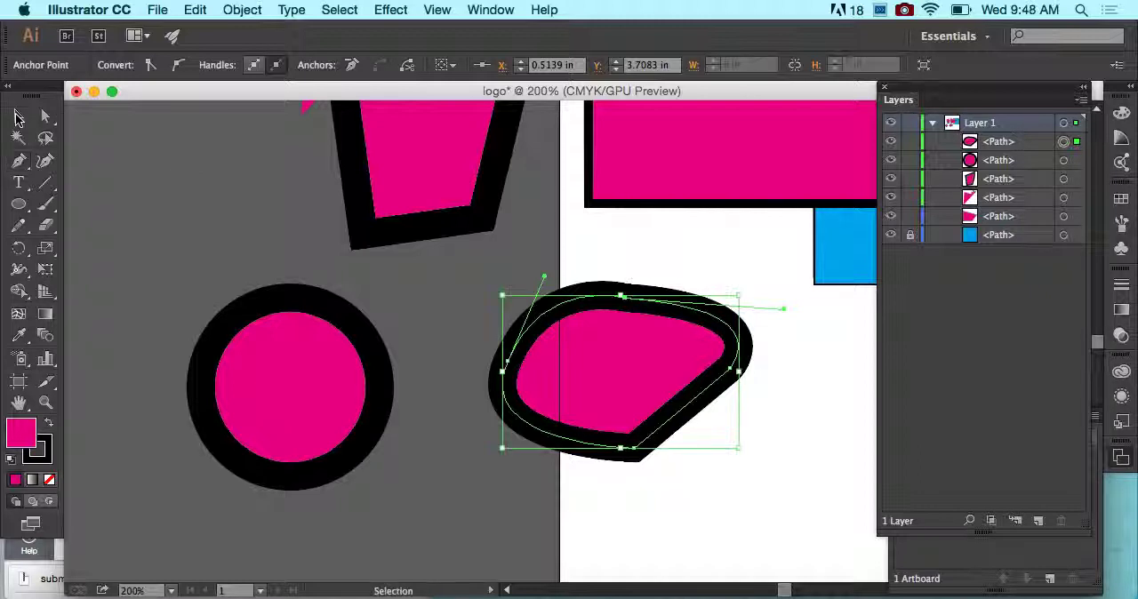
pyautogui.click(483, 281)
# - Select the closed curved shape, try its left anchor as a corner with the Anchor Point tool, and restore the anchor's handles
pyautogui.click(539, 325)
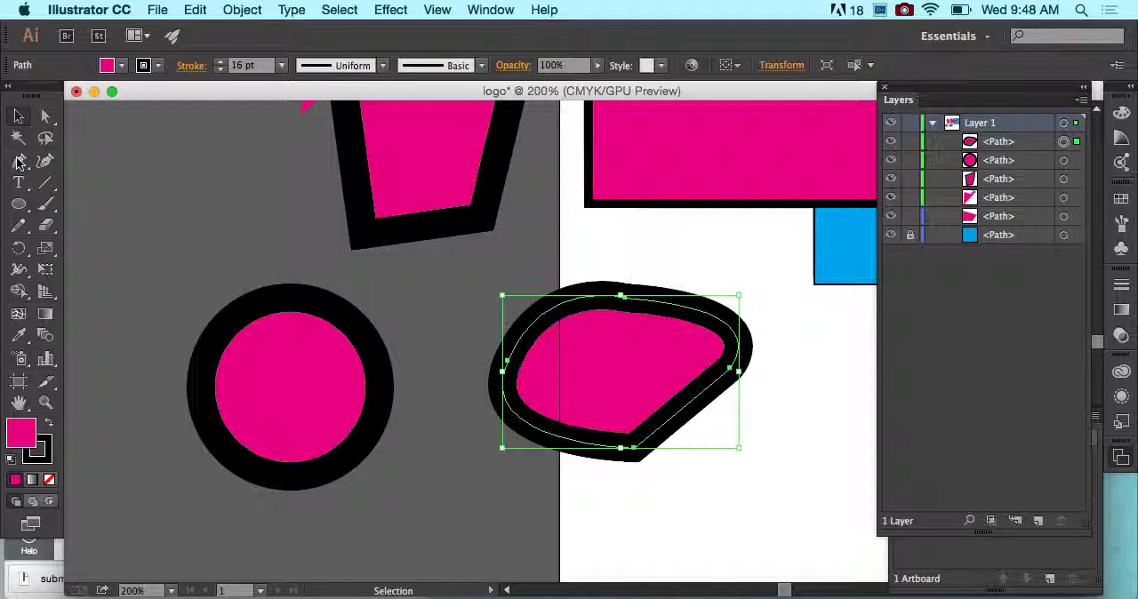
pyautogui.moveTo(19, 161); pyautogui.dragTo(90, 227)
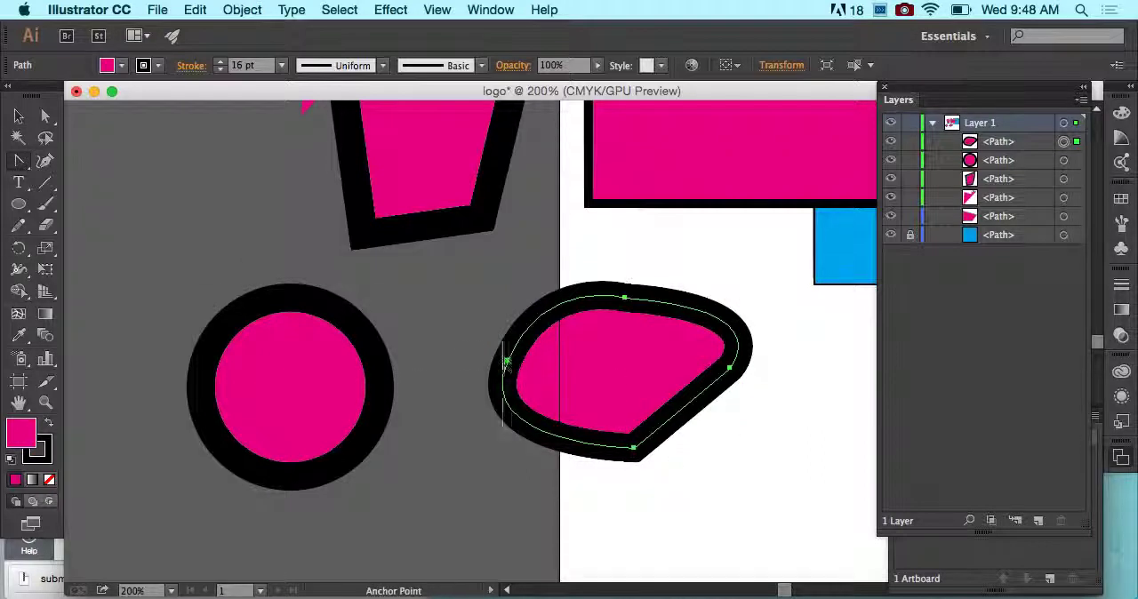
pyautogui.moveTo(633, 448); pyautogui.dragTo(725, 447)
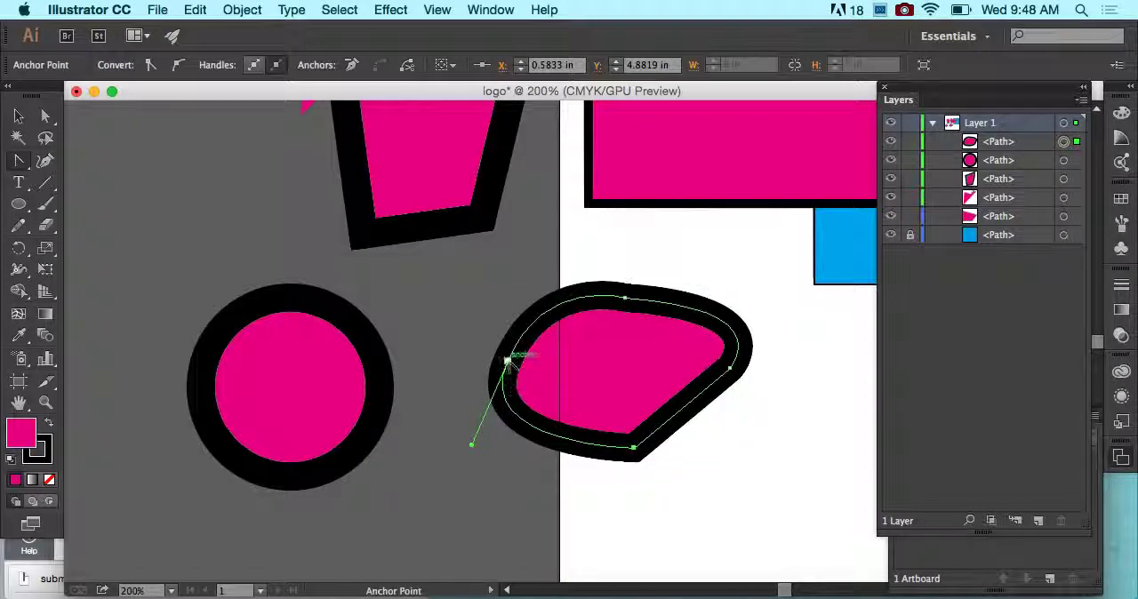
pyautogui.click(508, 363)
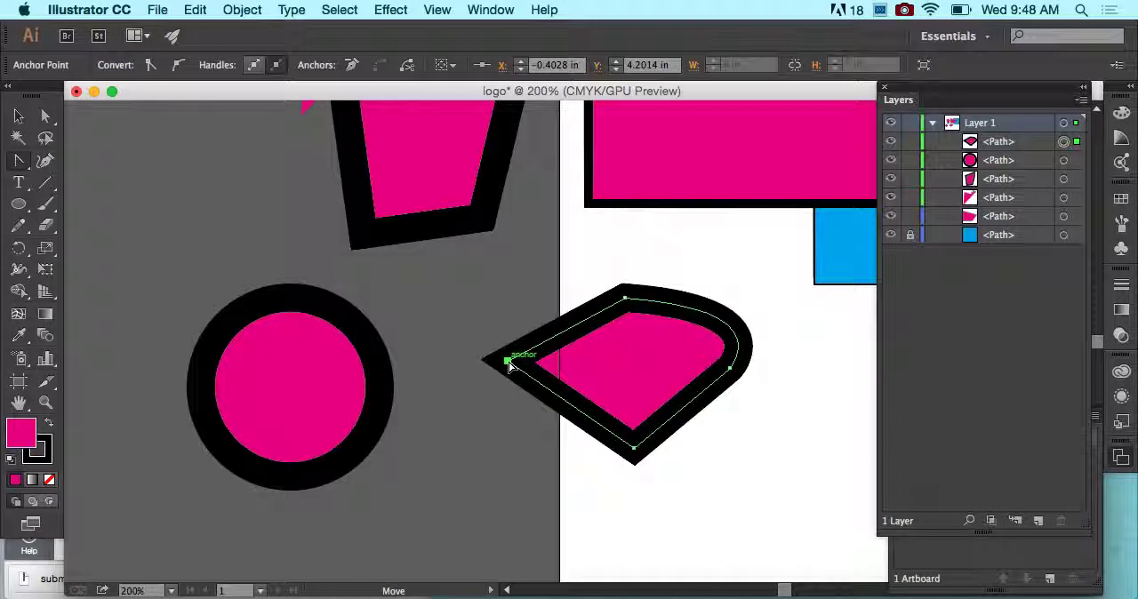
pyautogui.moveTo(508, 363); pyautogui.dragTo(544, 278)
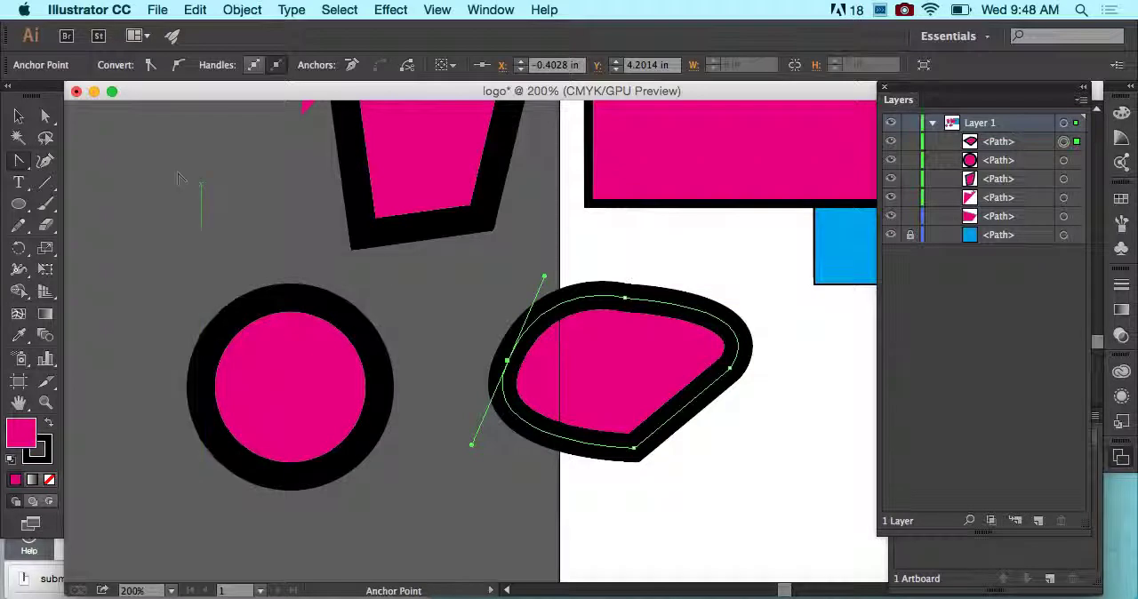
# - Delete the curved shape's selected left anchor and undo the deletion
pyautogui.click(20, 118)
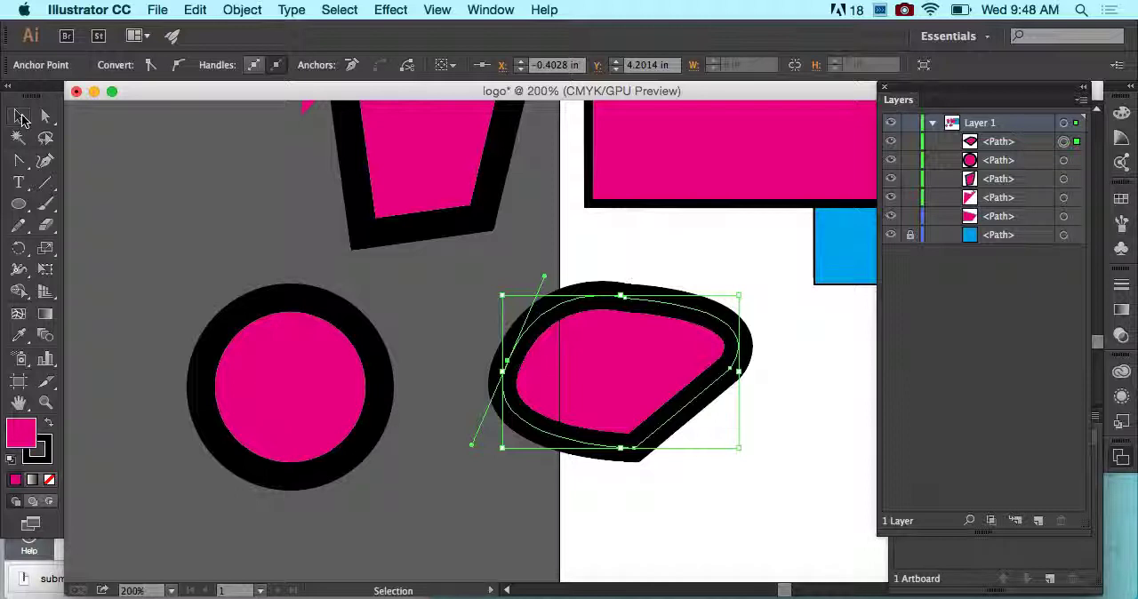
pyautogui.press('BackSpace')
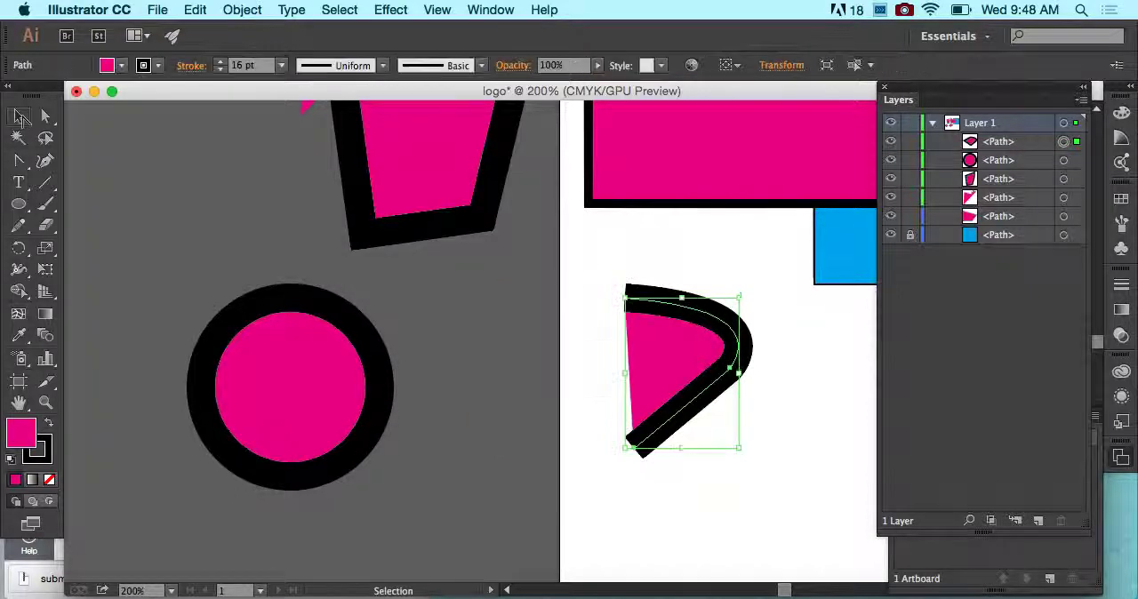
pyautogui.hotkey('ctrl', 'z')
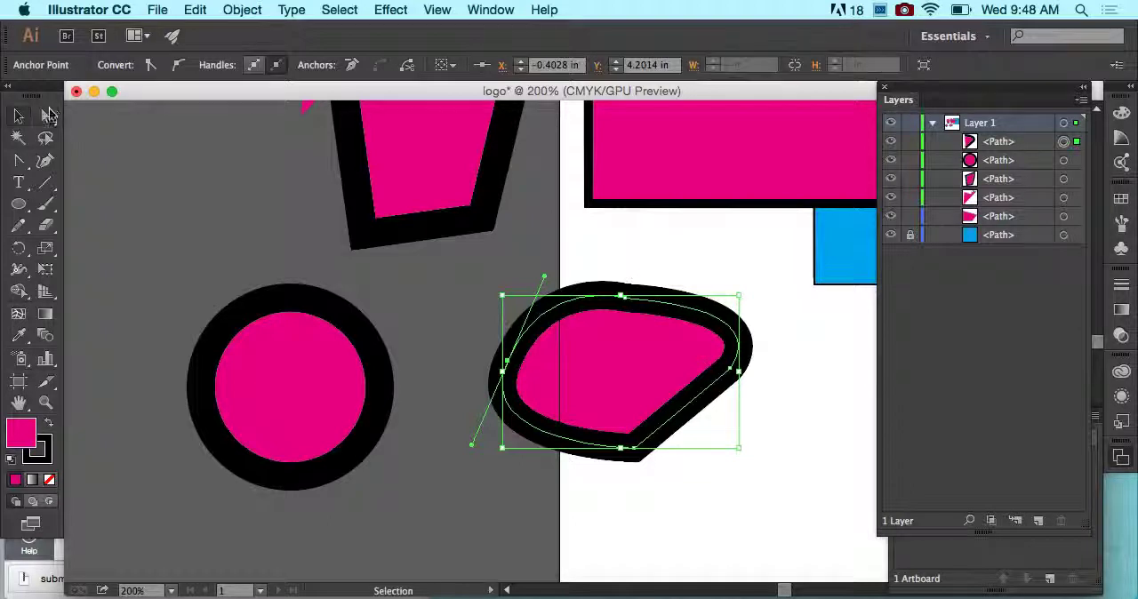
# - Direct-select the curved shape's upper segment, convert its left anchor to a corner once more, and bring both curve handles back
pyautogui.click(182, 154)
pyautogui.click(619, 297)
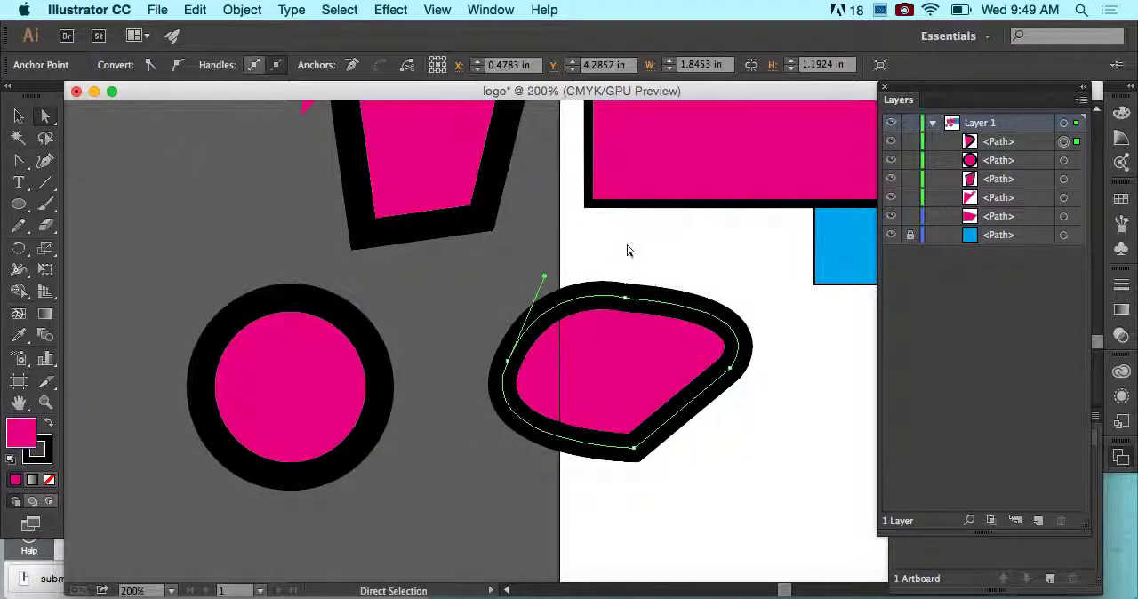
pyautogui.click(19, 160)
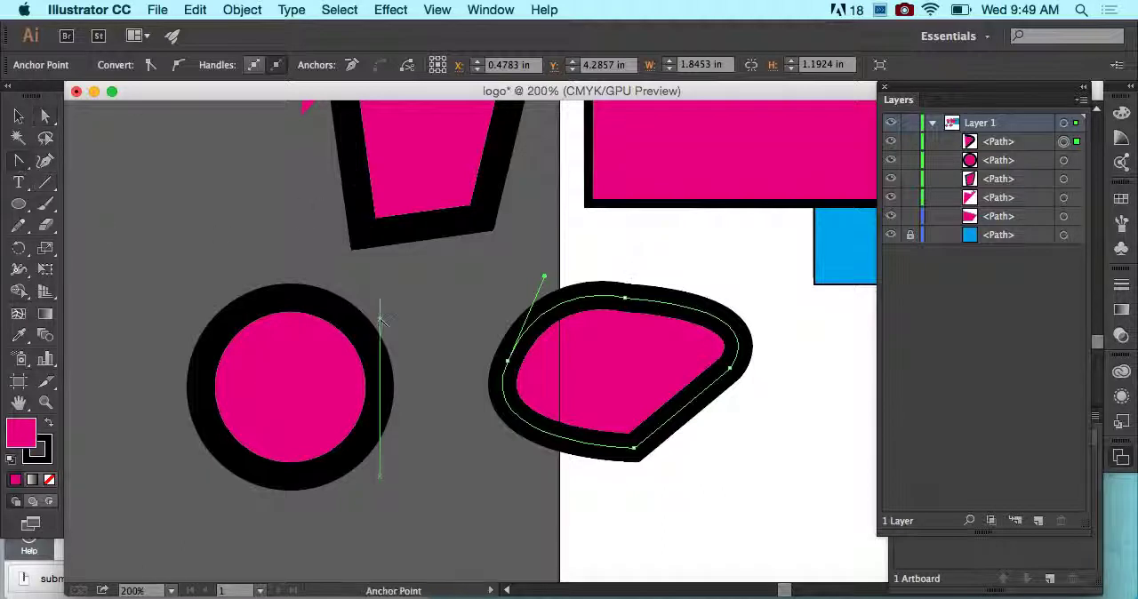
pyautogui.click(507, 361)
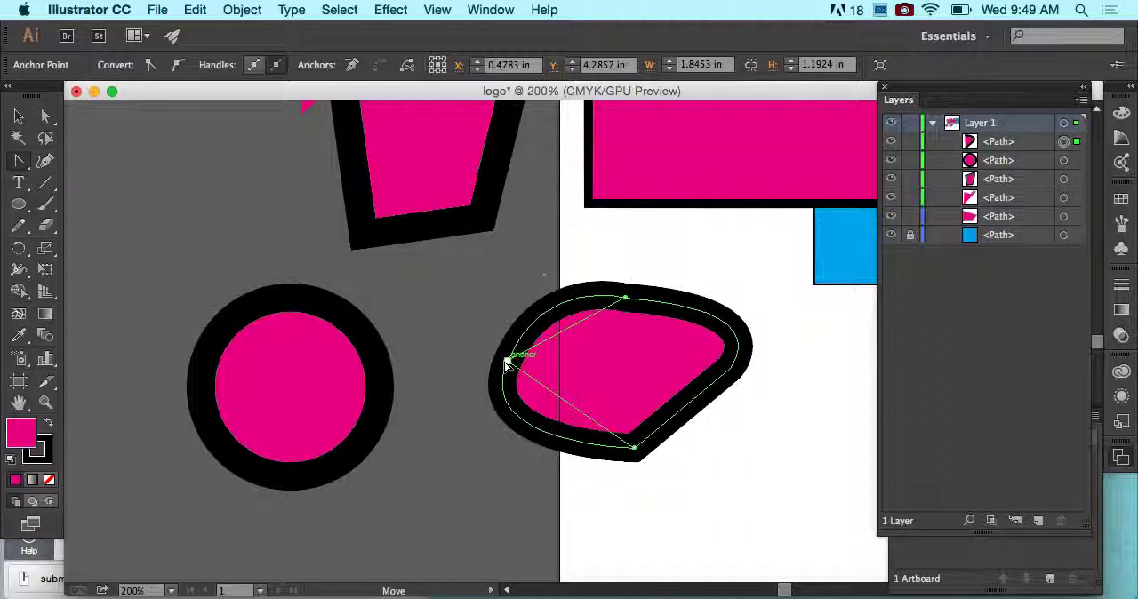
pyautogui.moveTo(507, 362); pyautogui.dragTo(544, 277)
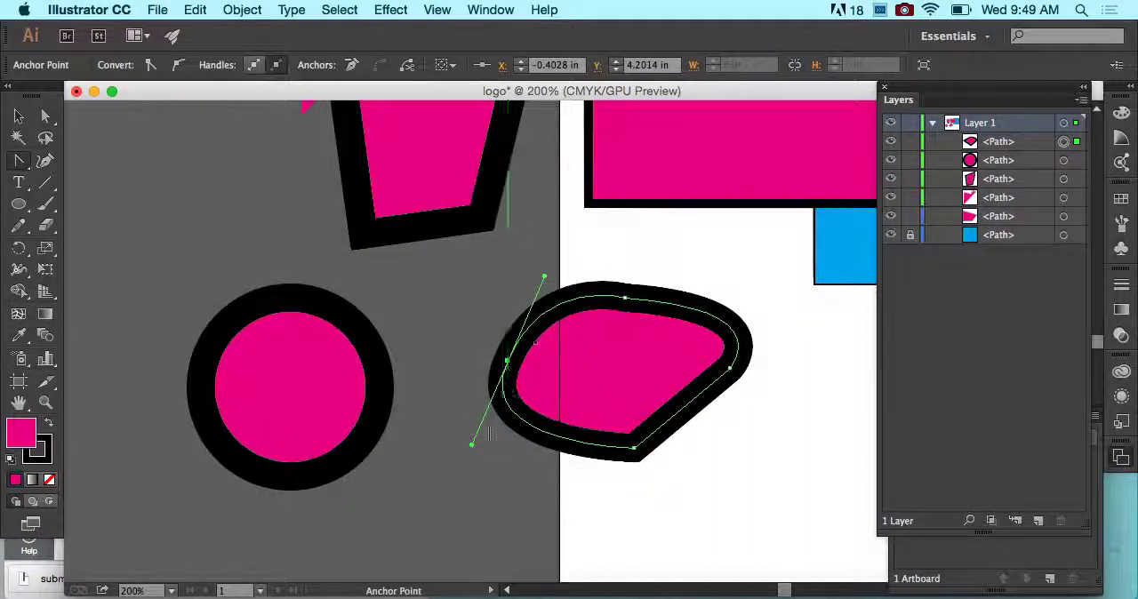
# - Convert the curved shape's bottom corner to a smooth point with the Anchor Point tool, pulling its handle up and to the right
pyautogui.click(19, 162)
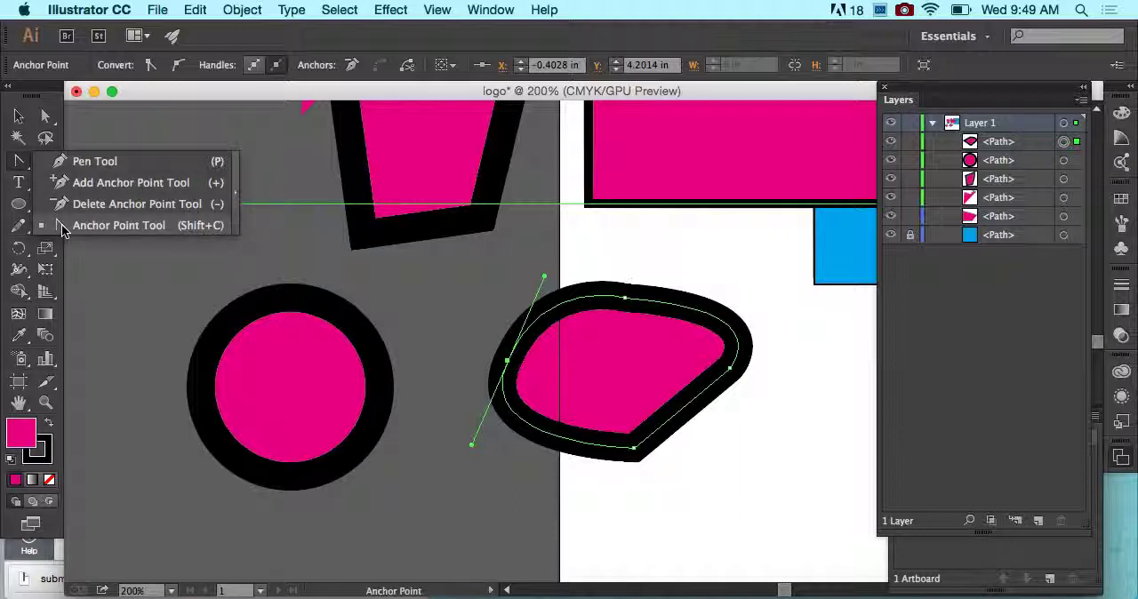
pyautogui.click(128, 227)
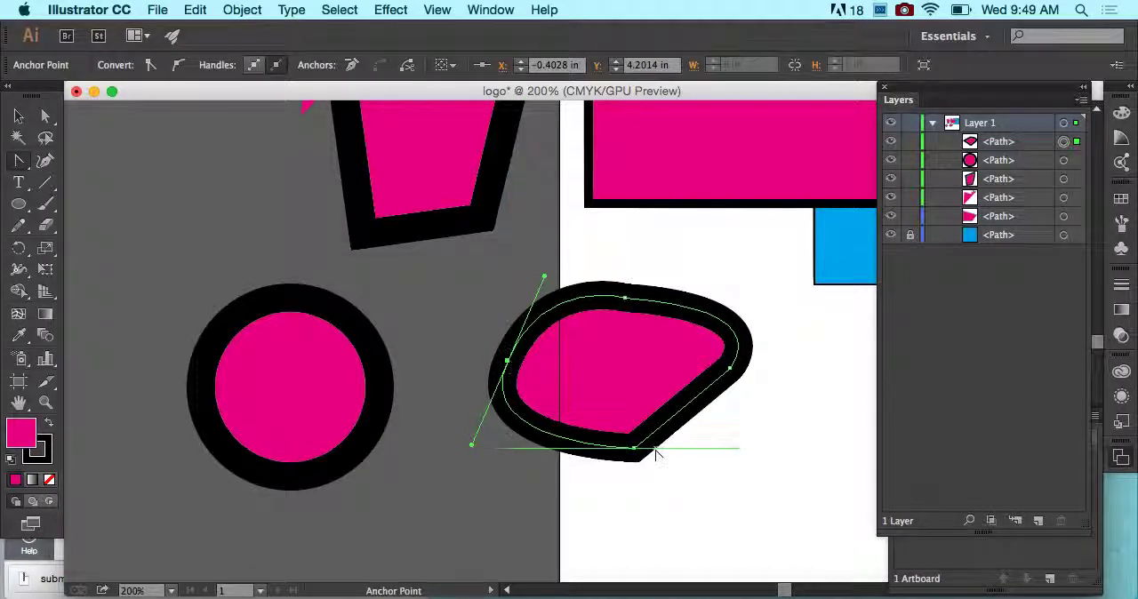
pyautogui.moveTo(634, 448); pyautogui.dragTo(663, 441)
pyautogui.moveTo(683, 449)
pyautogui.mouseDown()
pyautogui.moveTo(689, 439)
pyautogui.moveTo(688, 459)
pyautogui.moveTo(688, 434)
pyautogui.moveTo(702, 439)
pyautogui.moveTo(693, 475)
pyautogui.moveTo(700, 435)
pyautogui.mouseUp()
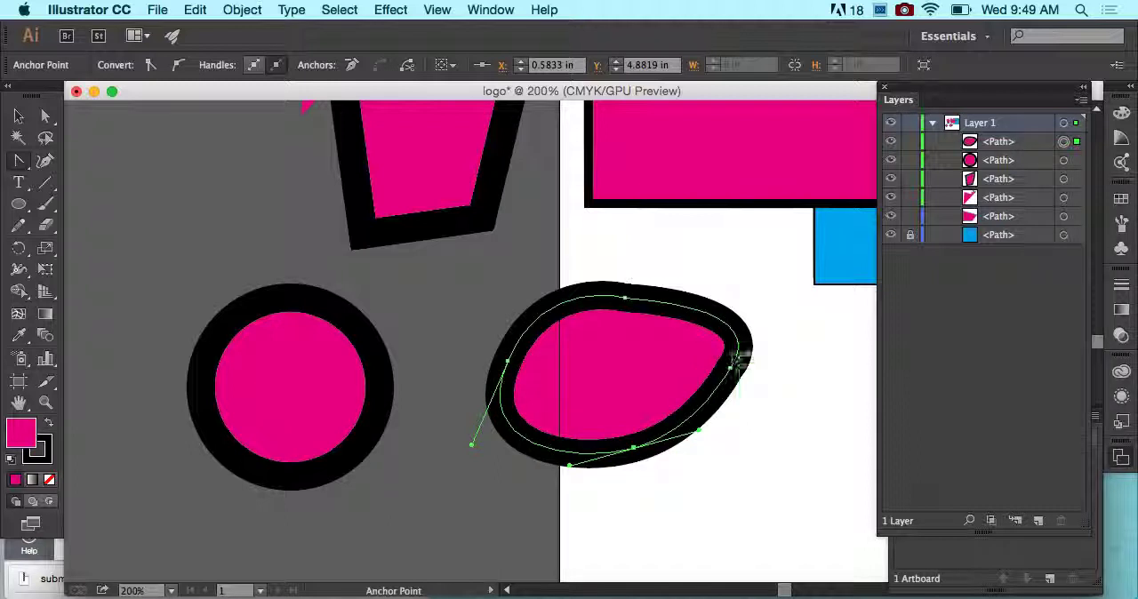
# - With the Direct Selection tool, retract the left anchor's lower handle into its anchor and shorten the top anchor's right-hand handle
pyautogui.click(48, 119)
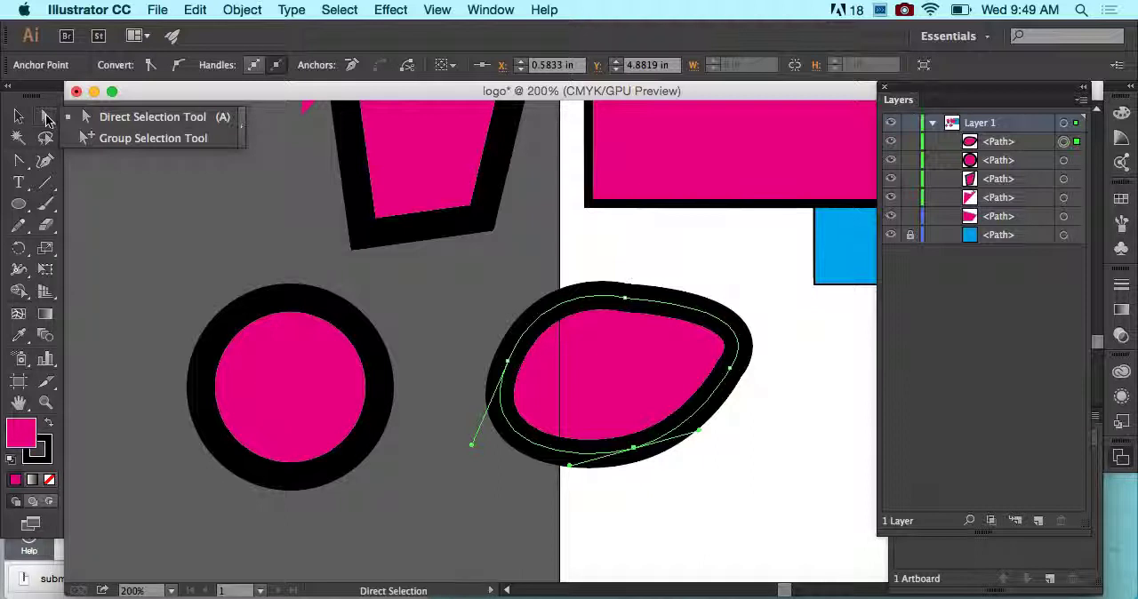
pyautogui.click(117, 117)
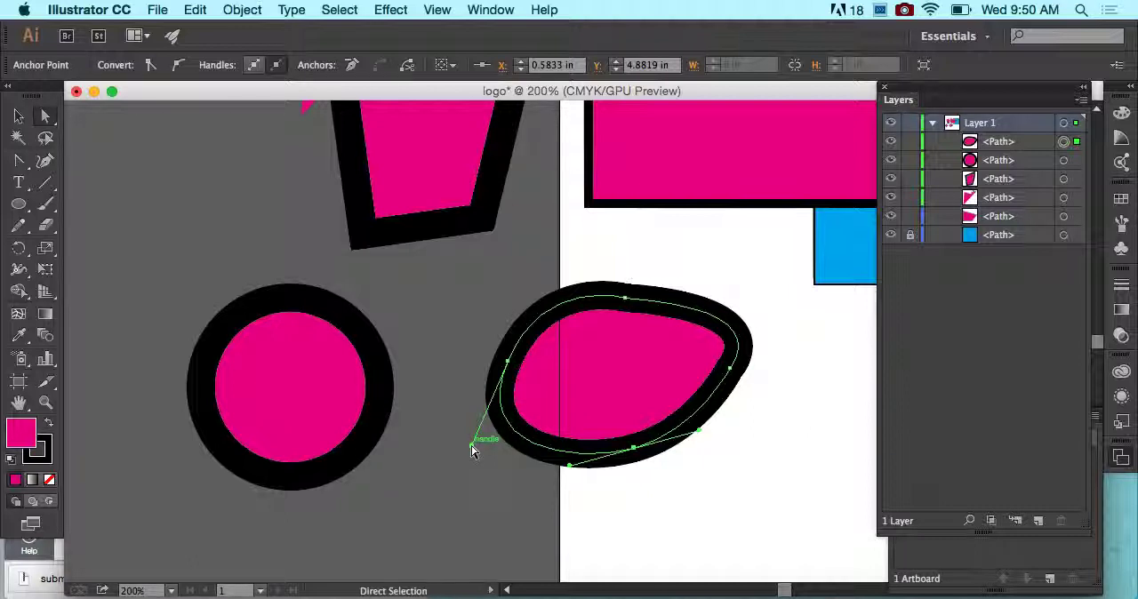
pyautogui.moveTo(471, 446); pyautogui.dragTo(508, 361)
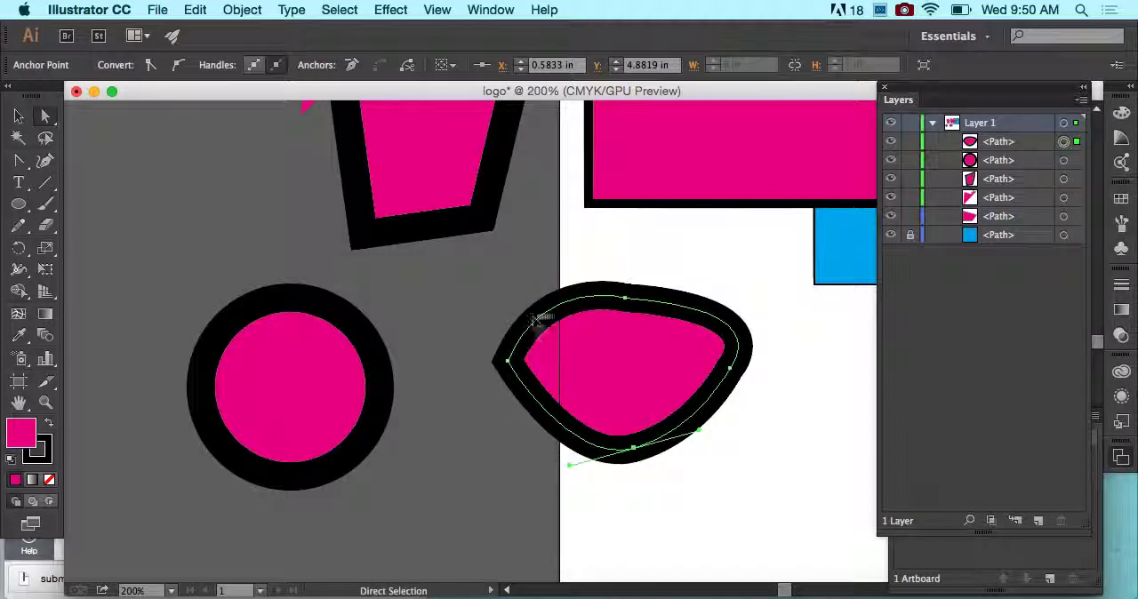
pyautogui.click(625, 301)
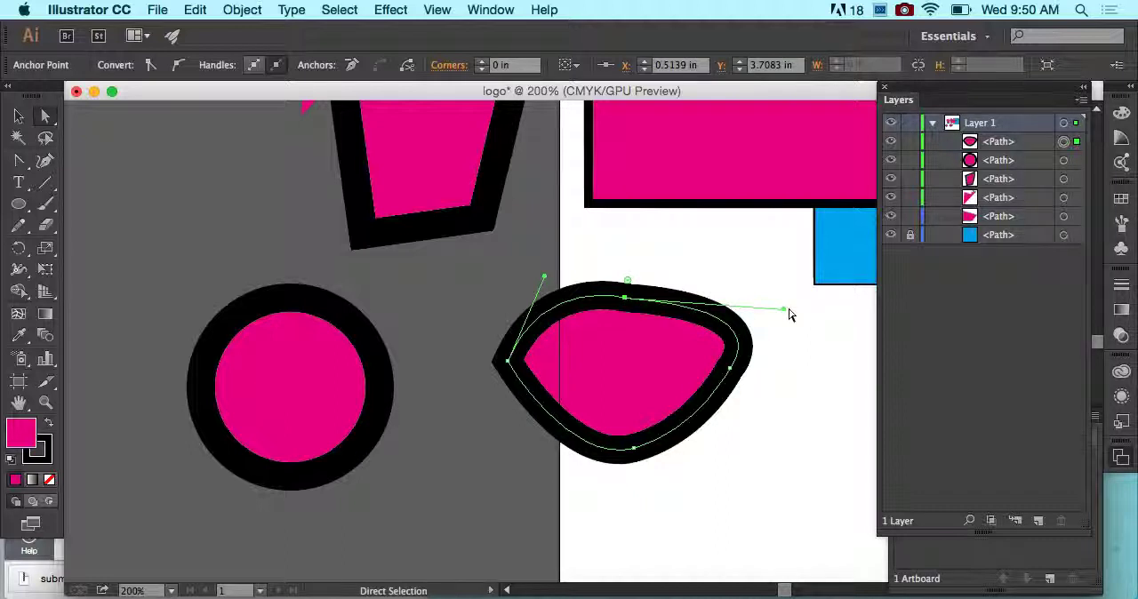
pyautogui.moveTo(788, 313); pyautogui.dragTo(749, 319)
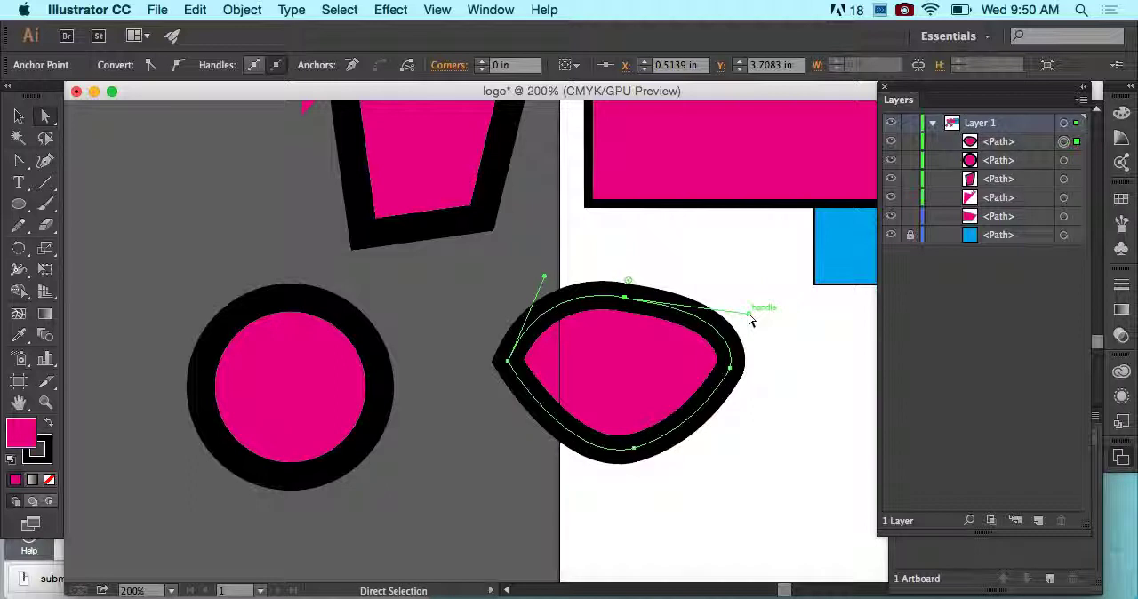
# - Retract both handles of the curved shape's bottom anchor into the anchor, and move the whole shape right and slightly down
pyautogui.click(633, 449)
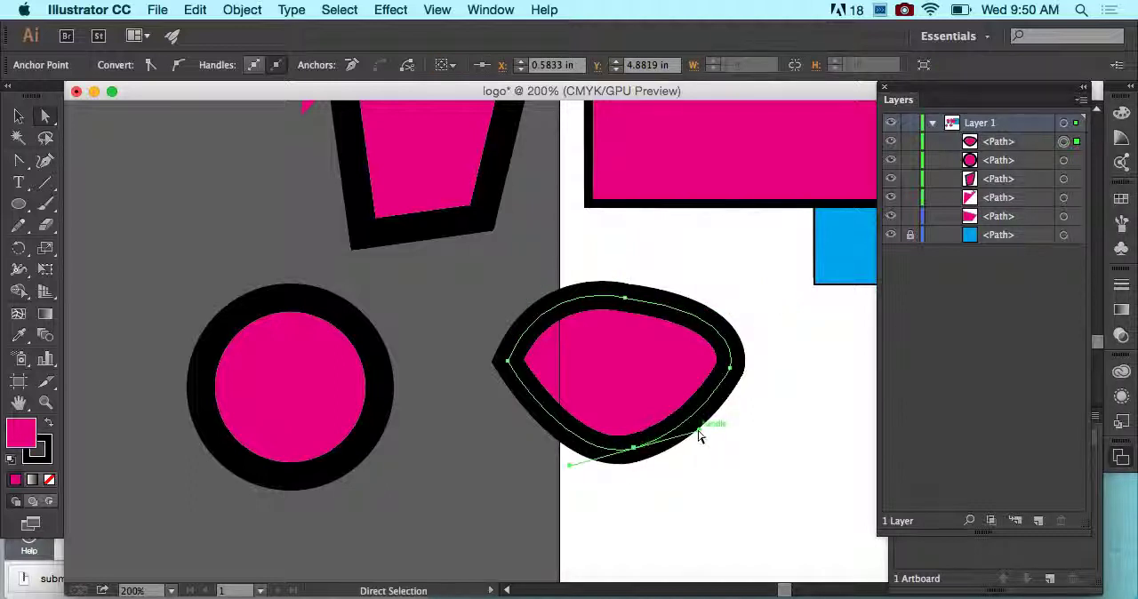
pyautogui.moveTo(699, 437); pyautogui.dragTo(634, 450)
pyautogui.moveTo(572, 465); pyautogui.dragTo(634, 449)
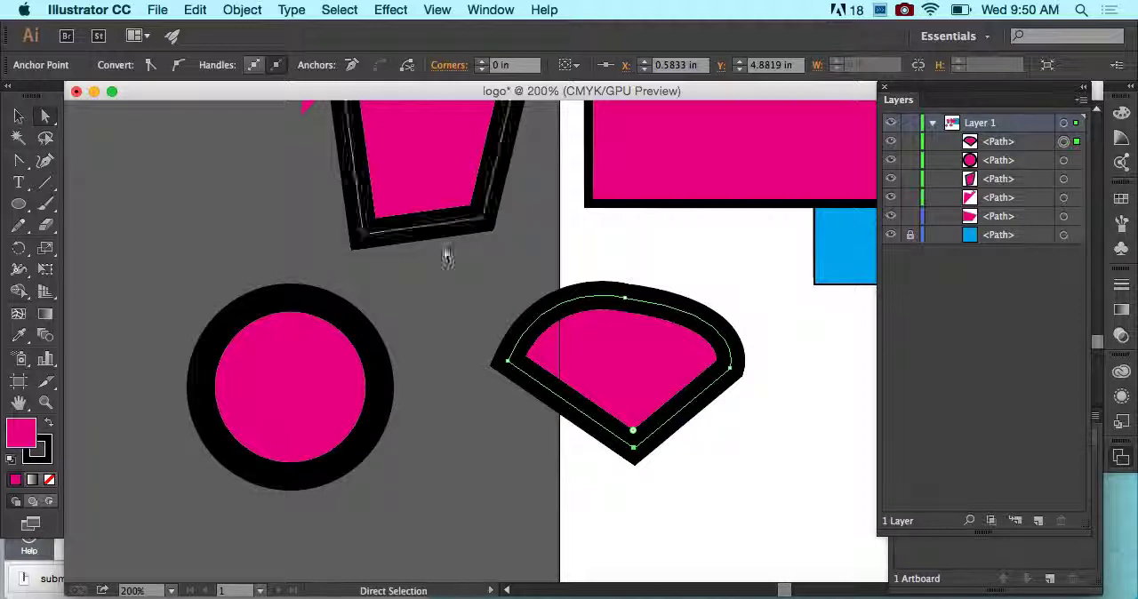
pyautogui.moveTo(639, 371); pyautogui.dragTo(675, 318)
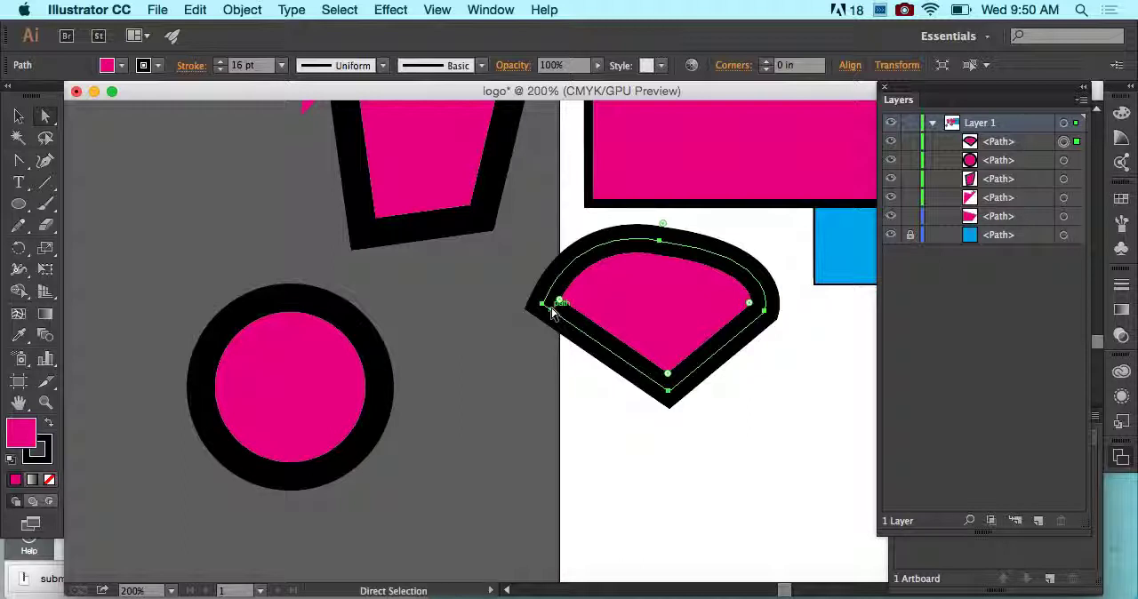
pyautogui.moveTo(551, 309); pyautogui.dragTo(602, 389)
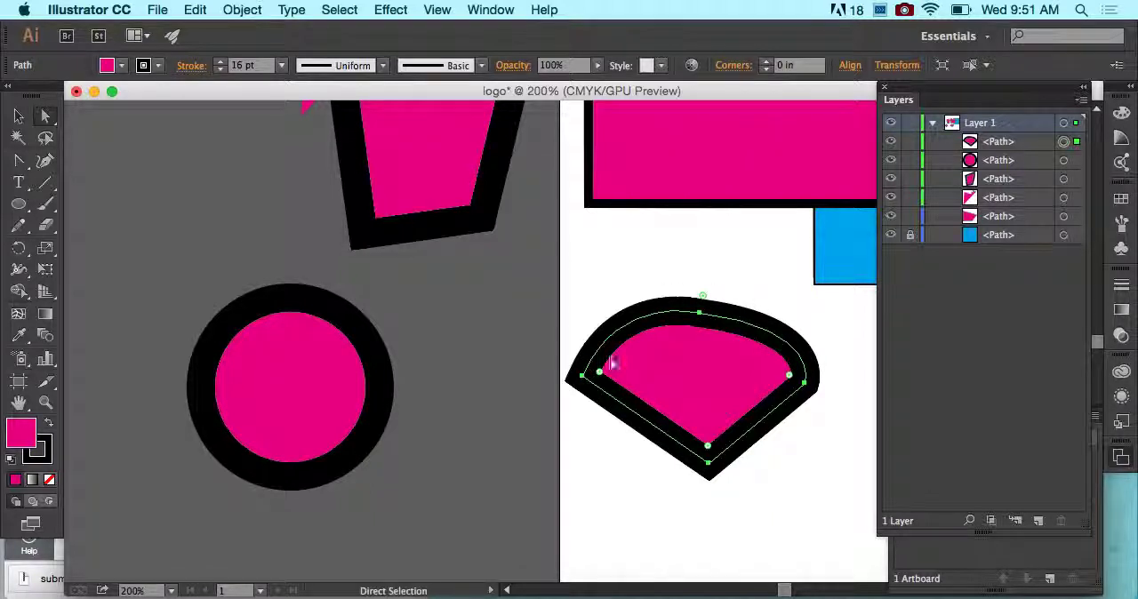
# - Delete the curved shape's top anchor point, pull the left anchor's handle up and right to round the top evenly, and deselect the shape
pyautogui.press('-')
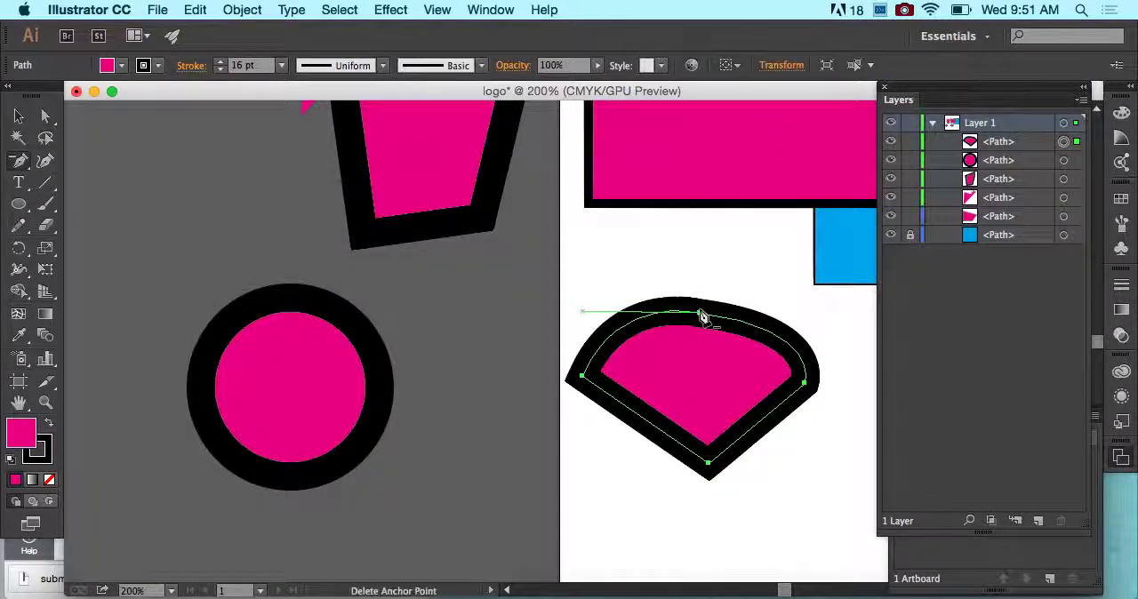
pyautogui.click(702, 313)
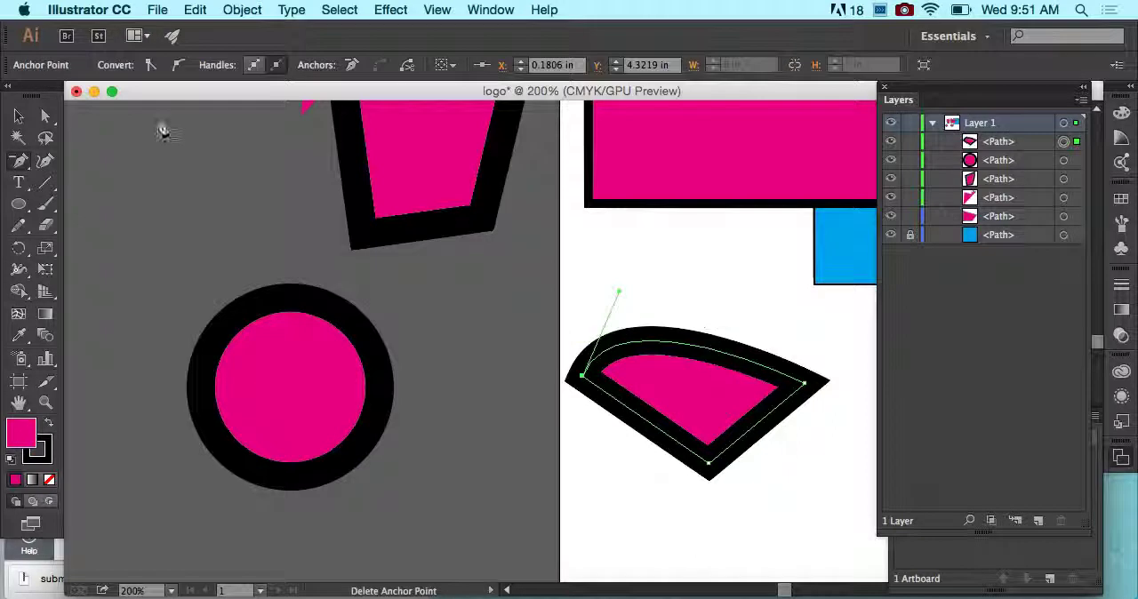
pyautogui.click(46, 115)
pyautogui.moveTo(619, 293); pyautogui.dragTo(714, 209)
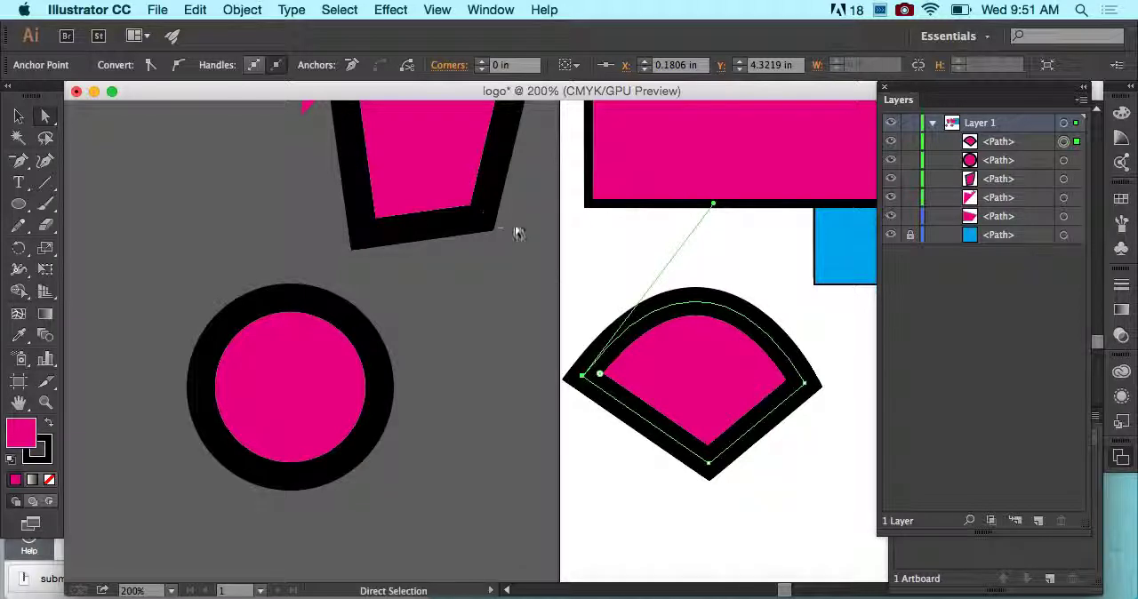
pyautogui.click(26, 118)
pyautogui.click(265, 209)
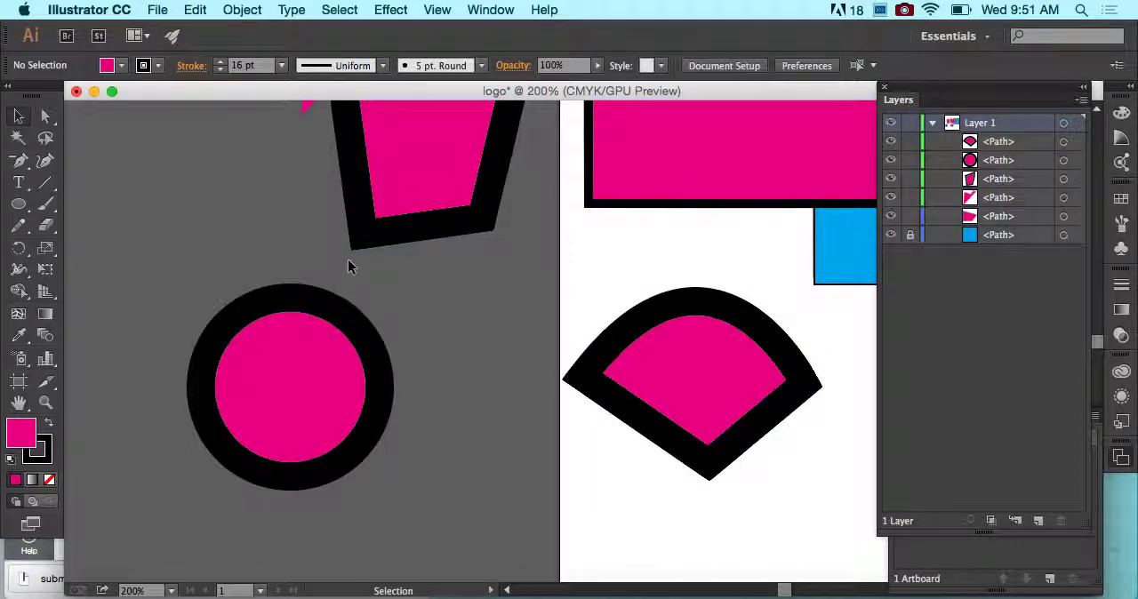
# - Move the black-outlined circle up towards the quadrilateral, and delete the circle
pyautogui.click(348, 313)
pyautogui.moveTo(344, 326); pyautogui.dragTo(369, 158)
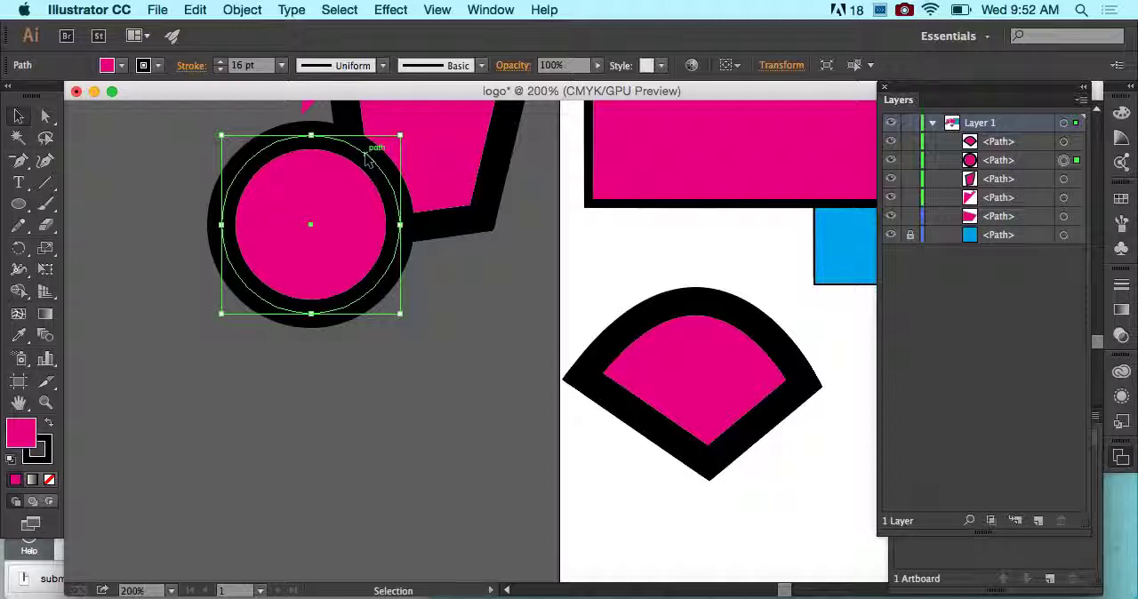
pyautogui.press('super+minus')
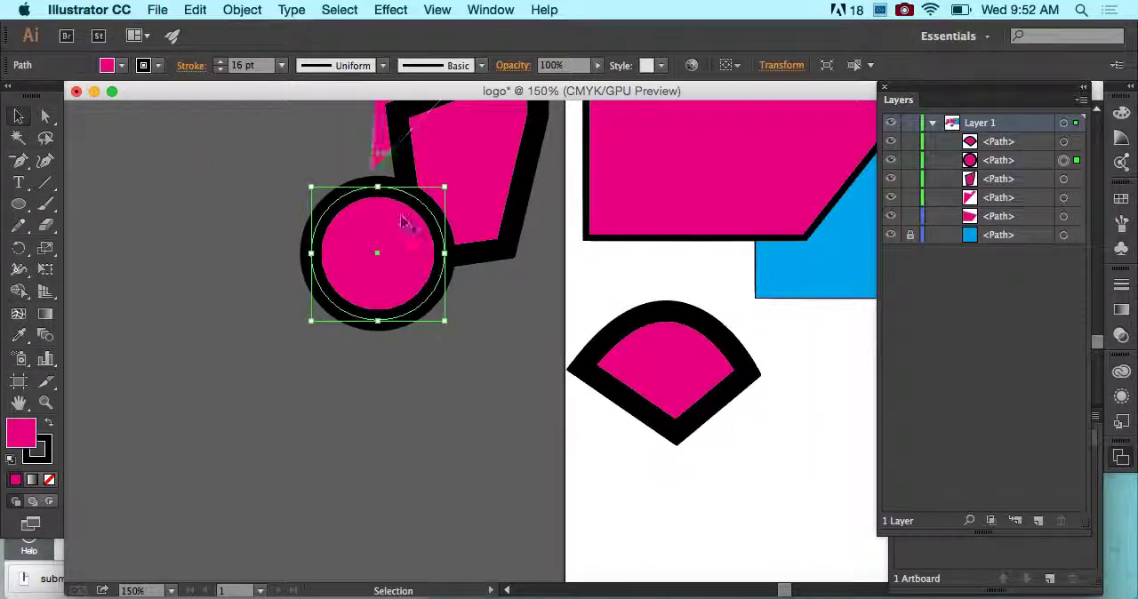
pyautogui.click(490, 387)
pyautogui.click(418, 273)
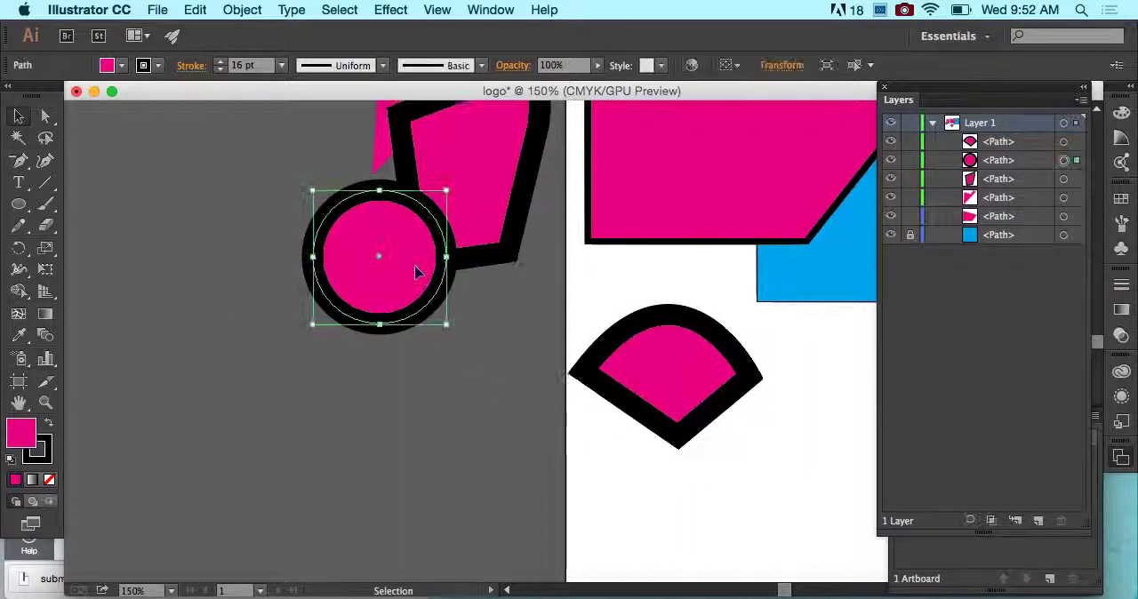
pyautogui.scroll(3, 418, 274)
pyautogui.moveTo(418, 274); pyautogui.dragTo(357, 98)
pyautogui.moveTo(403, 323); pyautogui.dragTo(365, 225)
pyautogui.press('Delete')
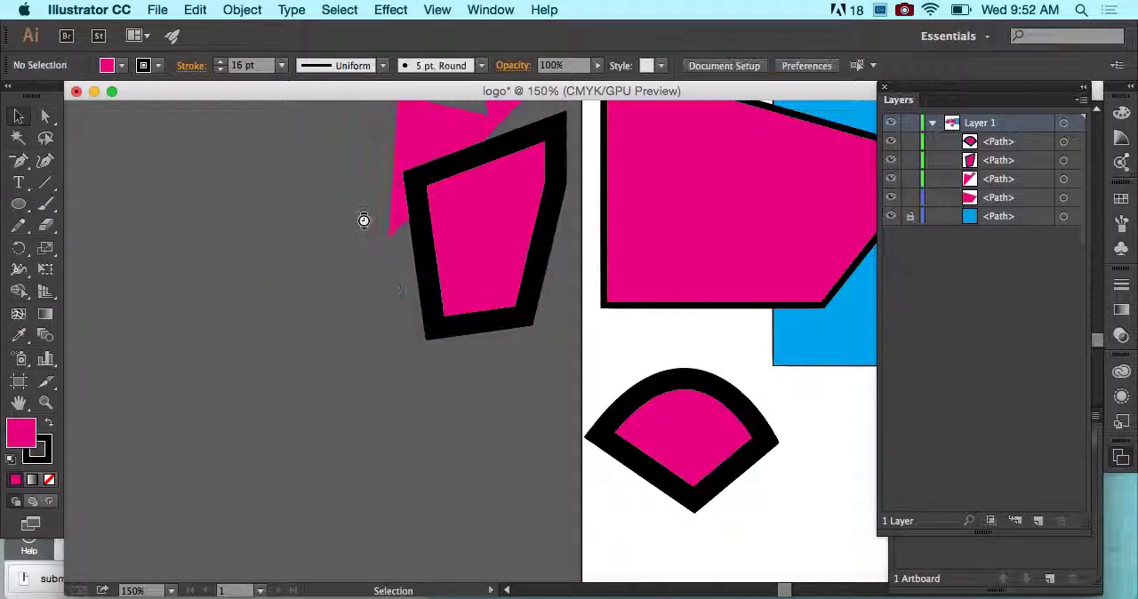
# - Delete the black-outlined quadrilateral and the fan-shaped path
pyautogui.click(476, 288)
pyautogui.press('Delete')
pyautogui.click(680, 464)
pyautogui.press('Delete')
# - Draw a closed path beside the artboard with the Pen tool, giving it straight left and bottom edges and curved right and upper sides
pyautogui.moveTo(22, 158); pyautogui.dragTo(83, 156)
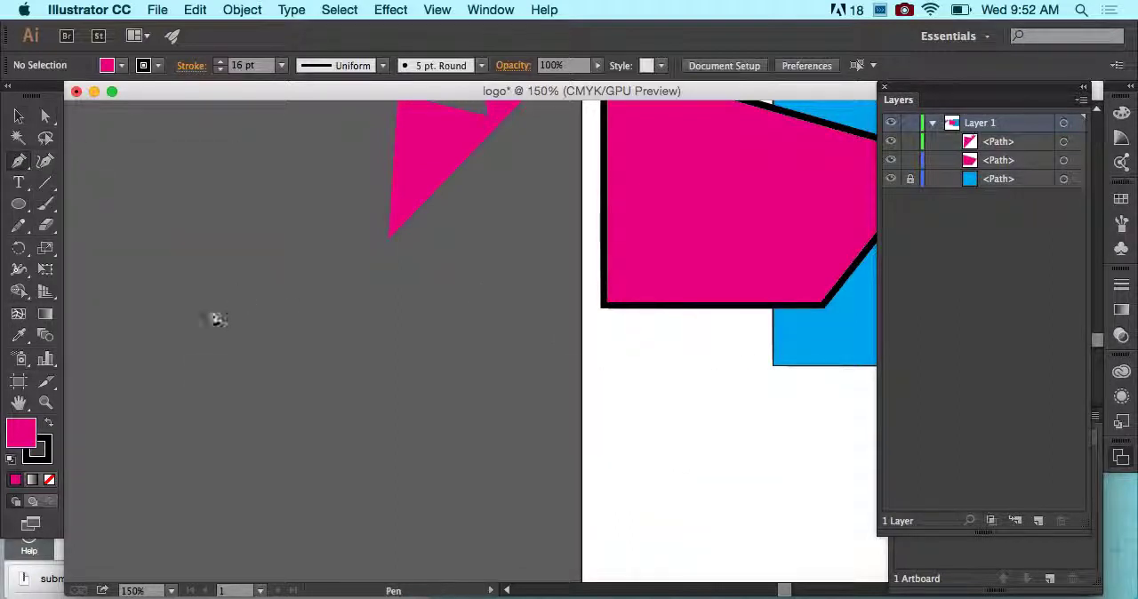
pyautogui.click(193, 365)
pyautogui.click(218, 484)
pyautogui.click(425, 509)
pyautogui.moveTo(497, 436); pyautogui.dragTo(439, 340)
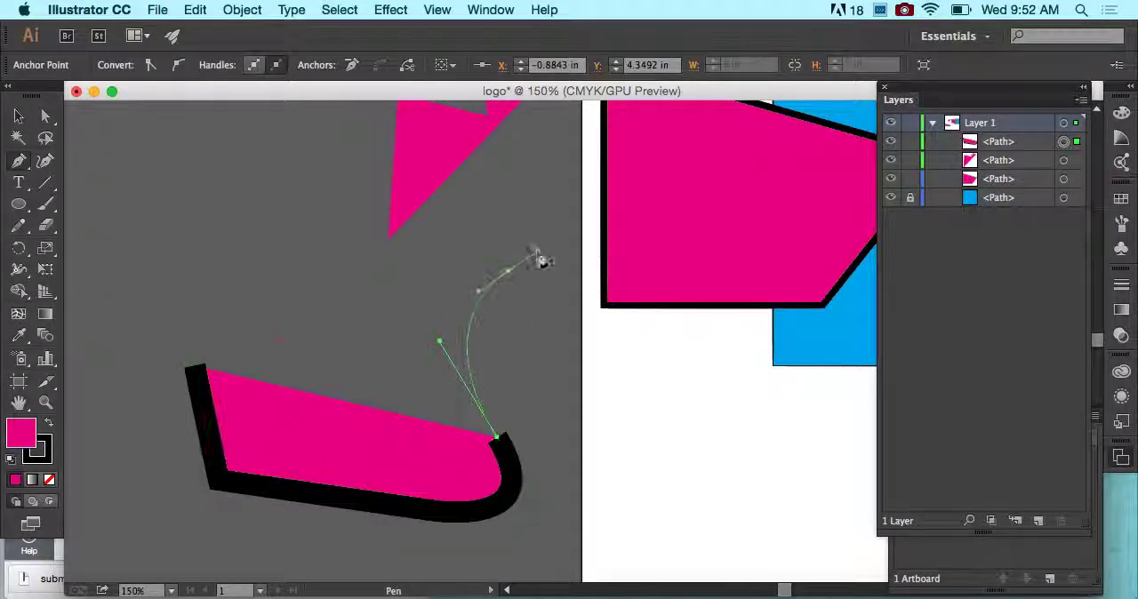
pyautogui.click(537, 257)
pyautogui.moveTo(469, 208); pyautogui.dragTo(257, 226)
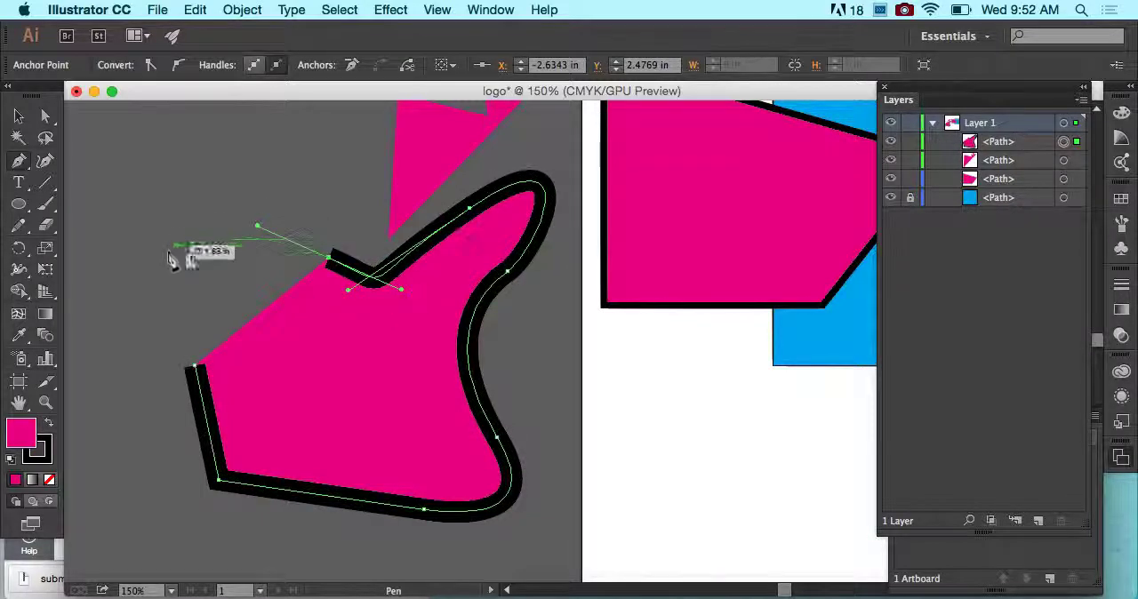
pyautogui.click(195, 365)
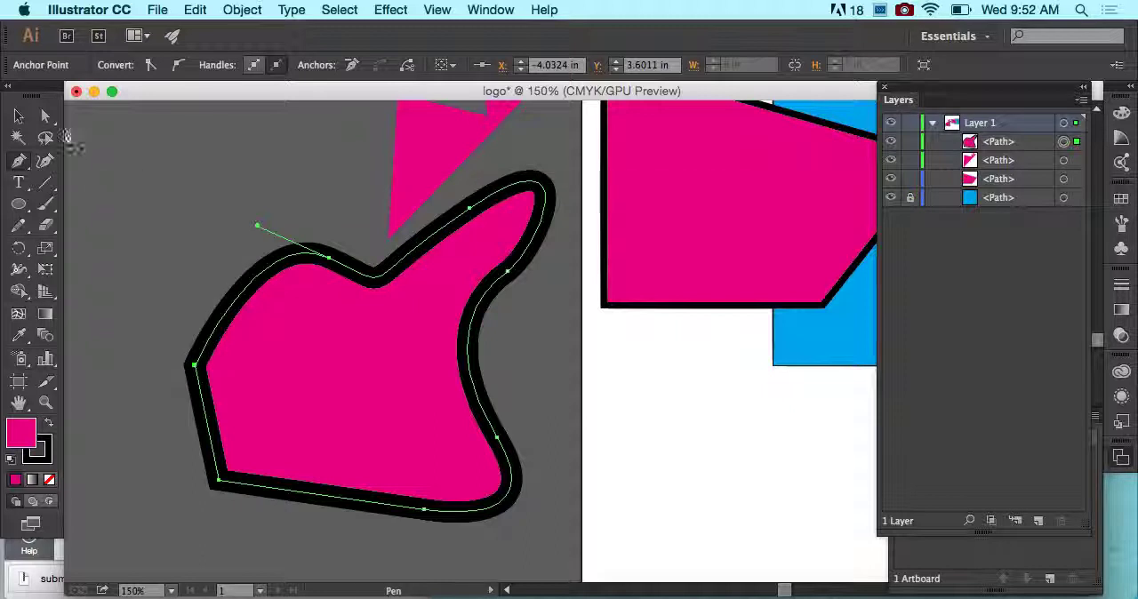
# - Convert the new path's bottom-left corner to a smooth point with the Anchor Point tool, pulling its handle down and to the right
pyautogui.click(45, 116)
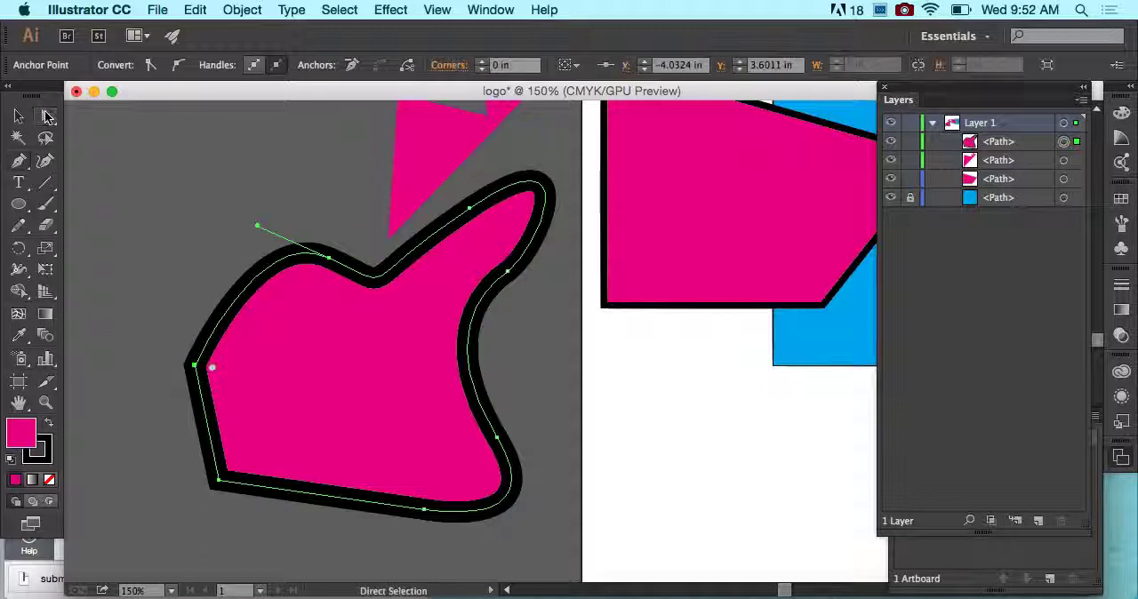
pyautogui.click(251, 494)
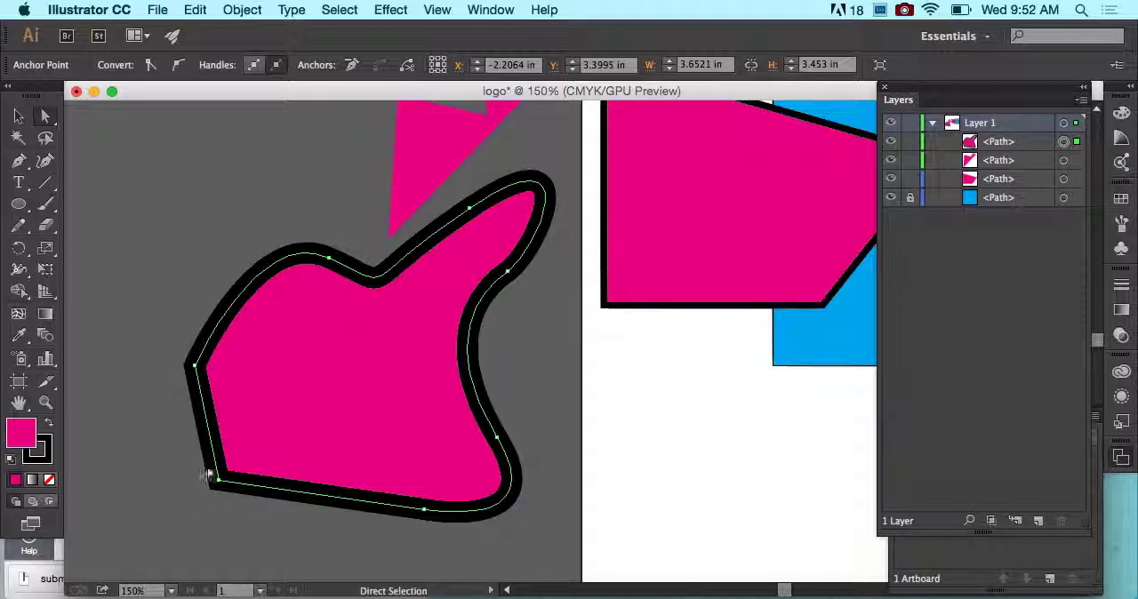
pyautogui.click(19, 161)
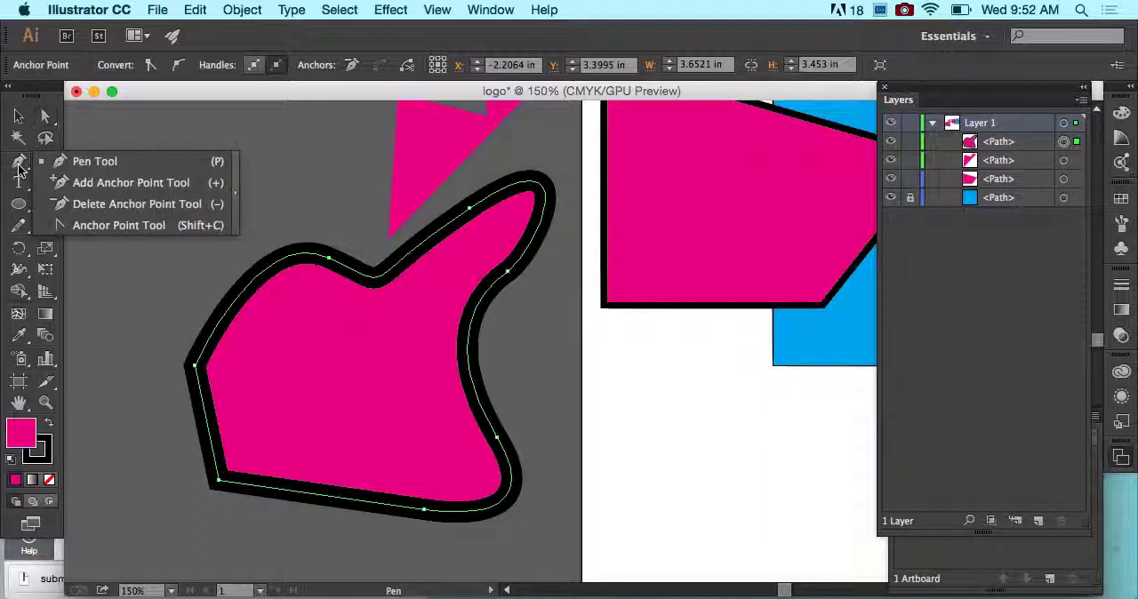
pyautogui.click(64, 226)
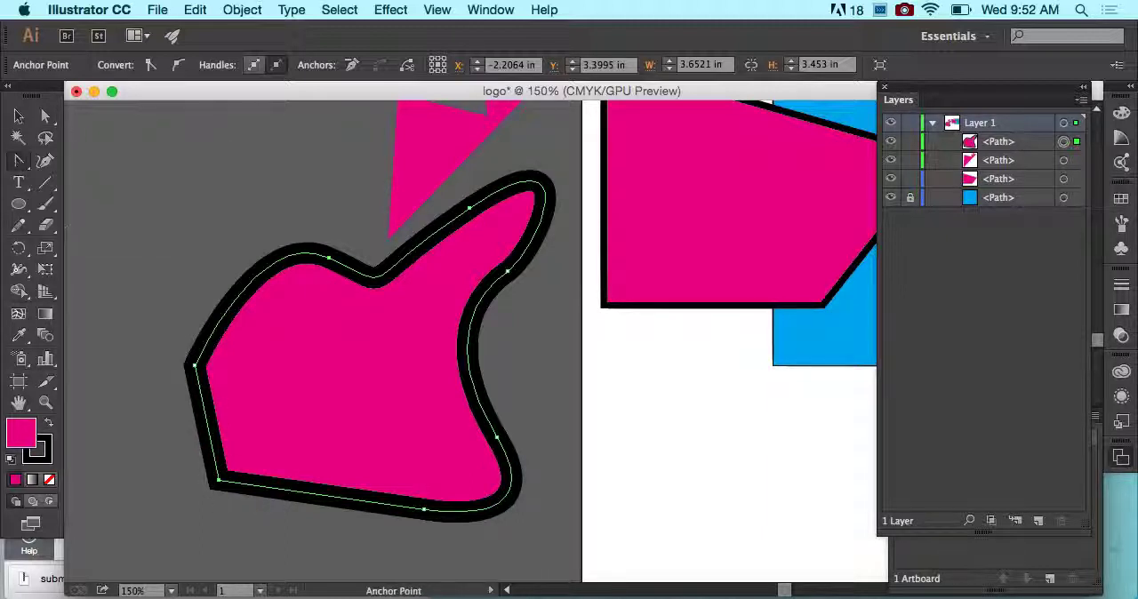
pyautogui.click(221, 485)
pyautogui.moveTo(220, 485); pyautogui.dragTo(267, 544)
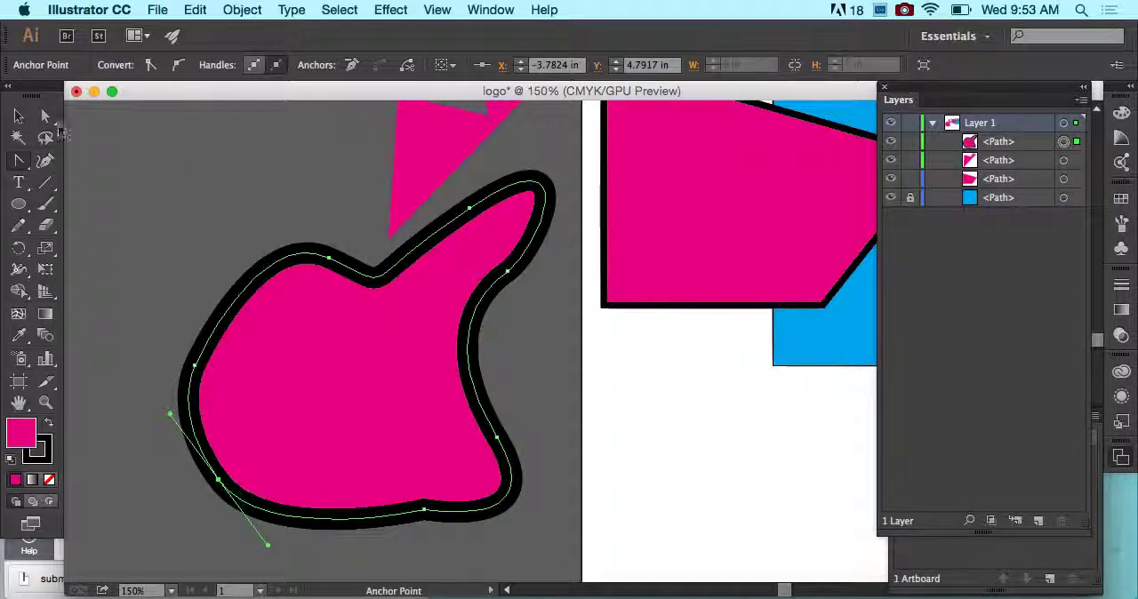
# - Convert the new path's bottom-left anchor back to a corner and undo the conversion
pyautogui.click(219, 480)
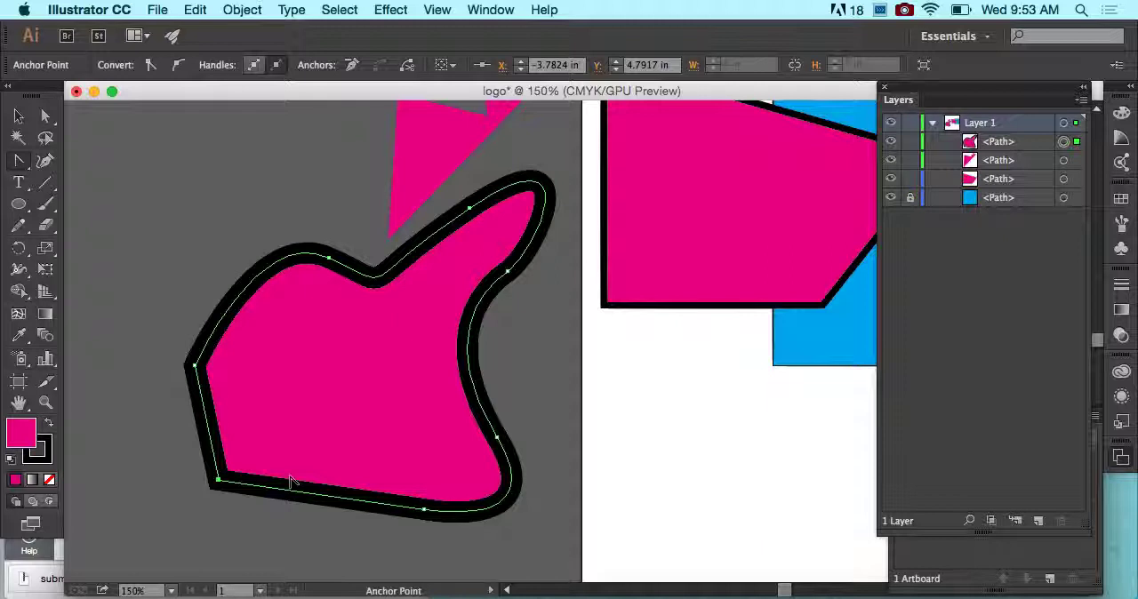
pyautogui.press('super+z')
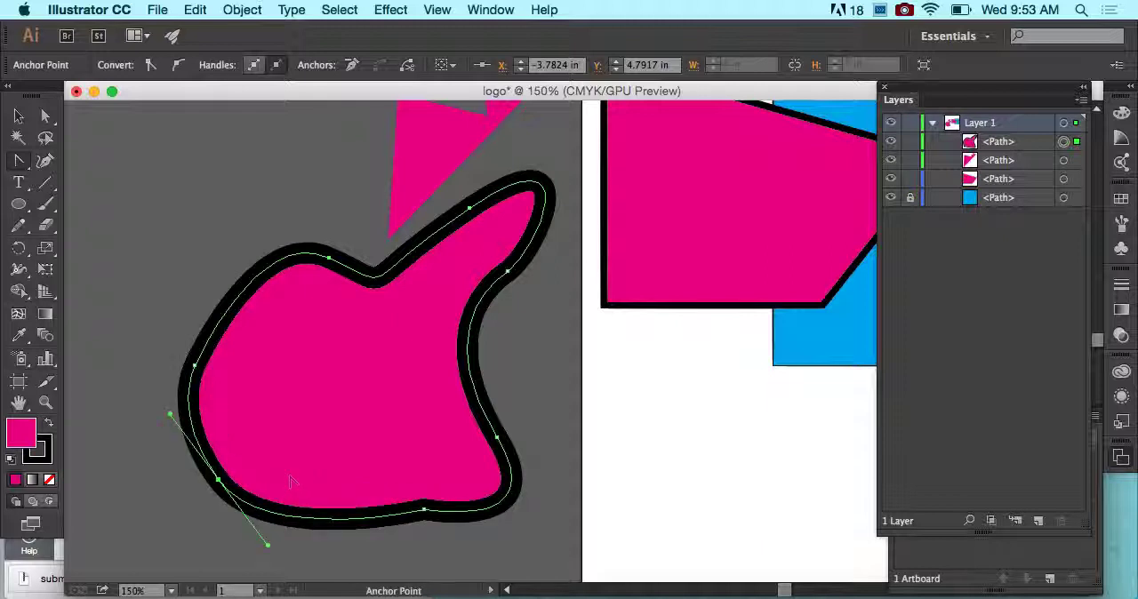
# - Detach the toolbox from its dock, and choose the Anchor Point tool again
pyautogui.click(24, 165)
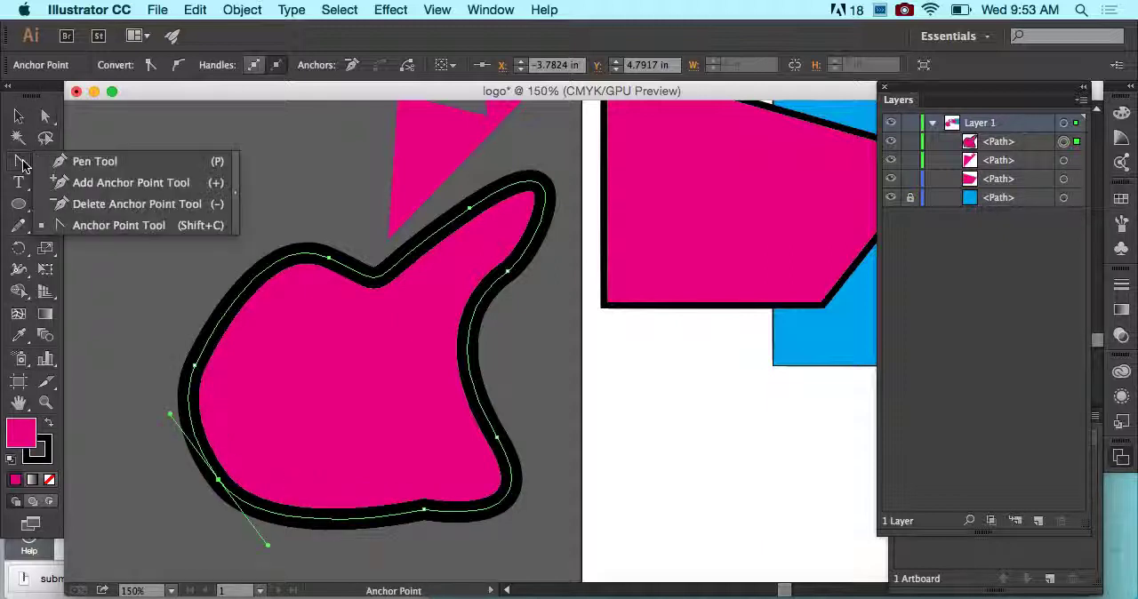
pyautogui.click(79, 226)
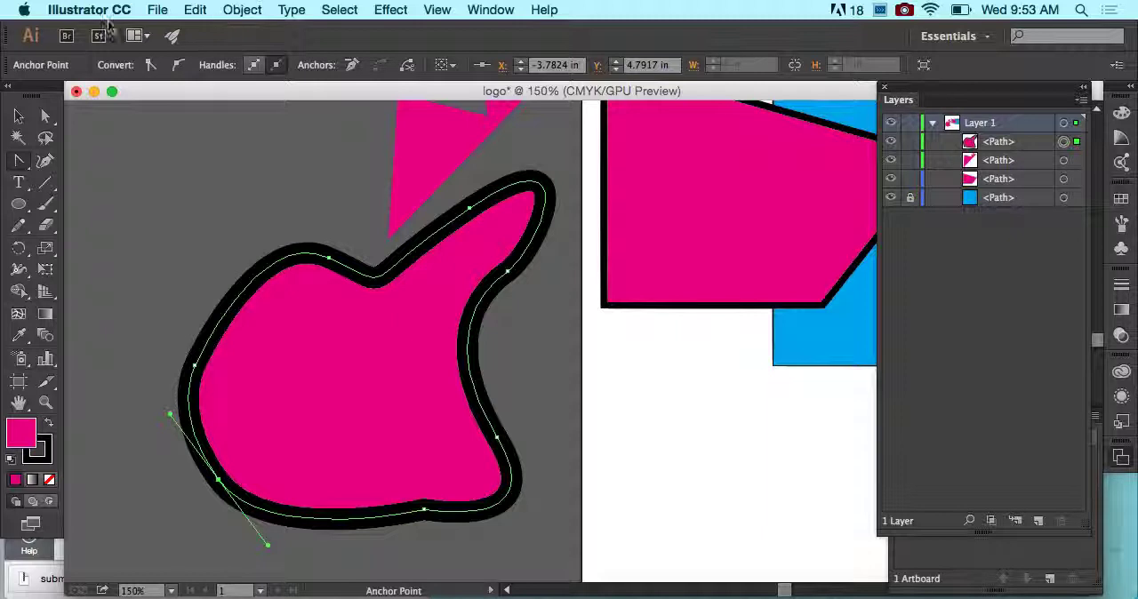
pyautogui.moveTo(25, 86); pyautogui.dragTo(40, 87)
pyautogui.moveTo(37, 161); pyautogui.dragTo(105, 233)
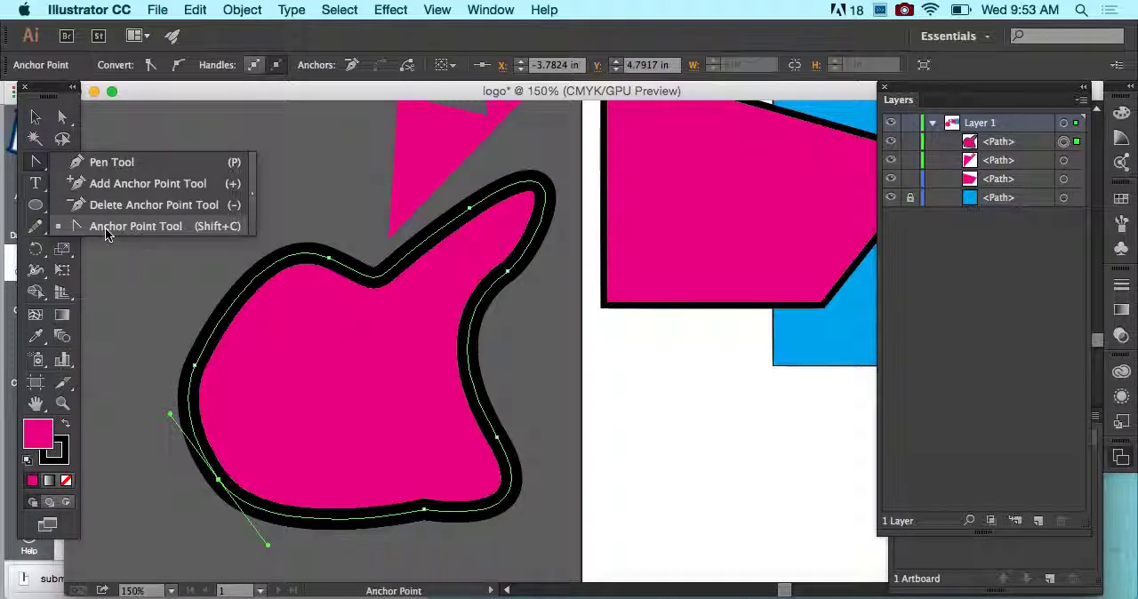
pyautogui.click(105, 229)
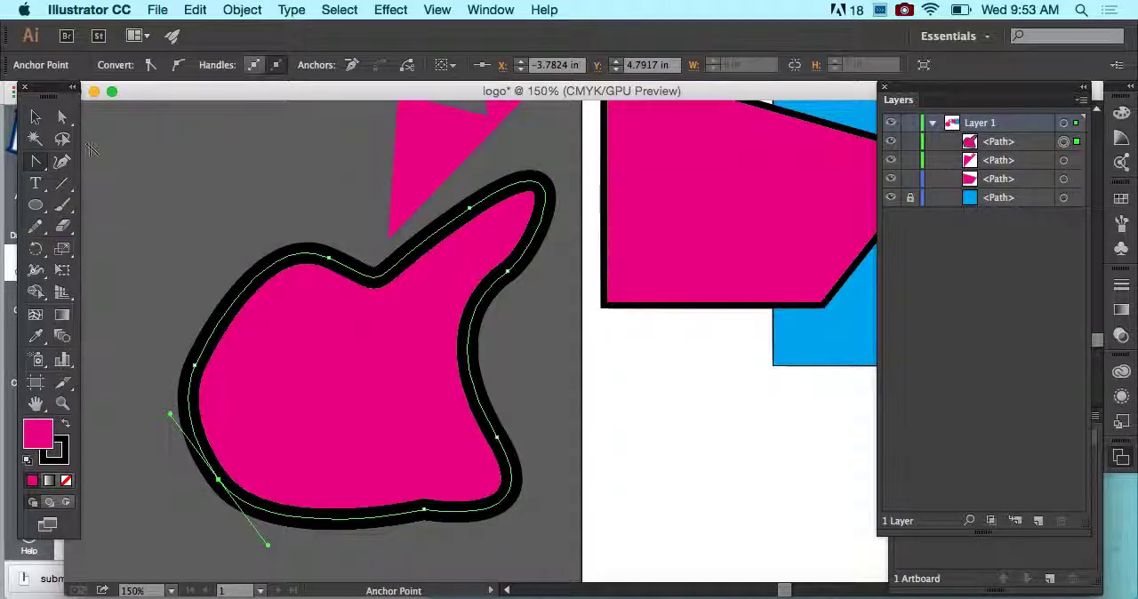
# - Move the path's bottom-left anchor down and slightly left with the Direct Selection tool, to about X -3.89 in, Y 5.11 in
pyautogui.click(62, 118)
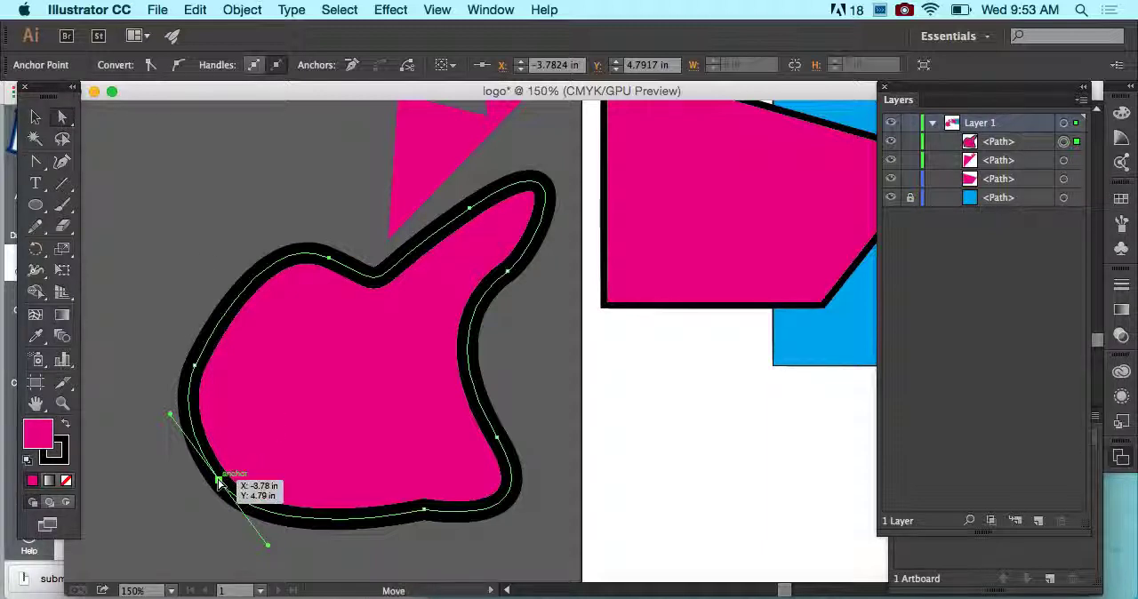
pyautogui.moveTo(218, 480); pyautogui.dragTo(207, 514)
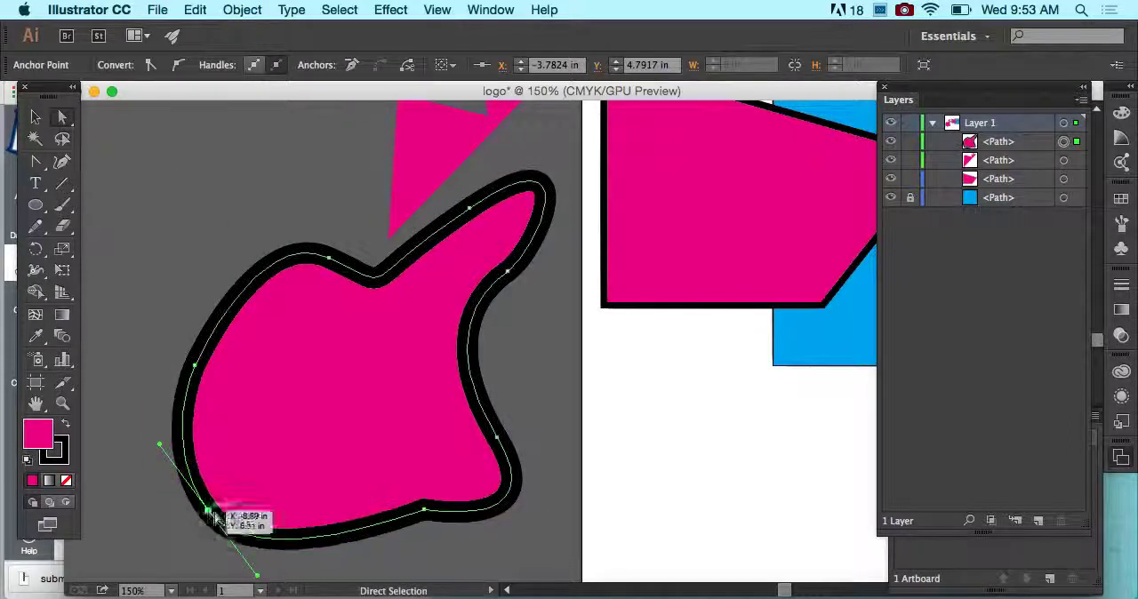
pyautogui.scroll(-3, 279, 523)
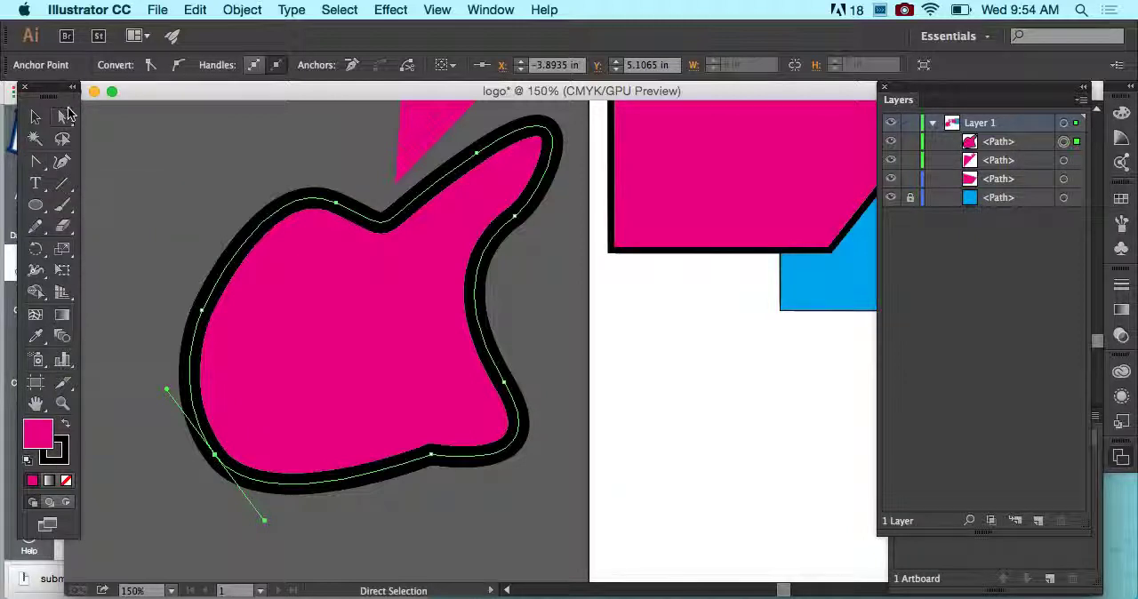
# - Lengthen the bottom-left anchor's right-hand handle outward, reselect the anchor, and swing that handle up into the shape so the bottom edge arches inward
pyautogui.click(64, 116)
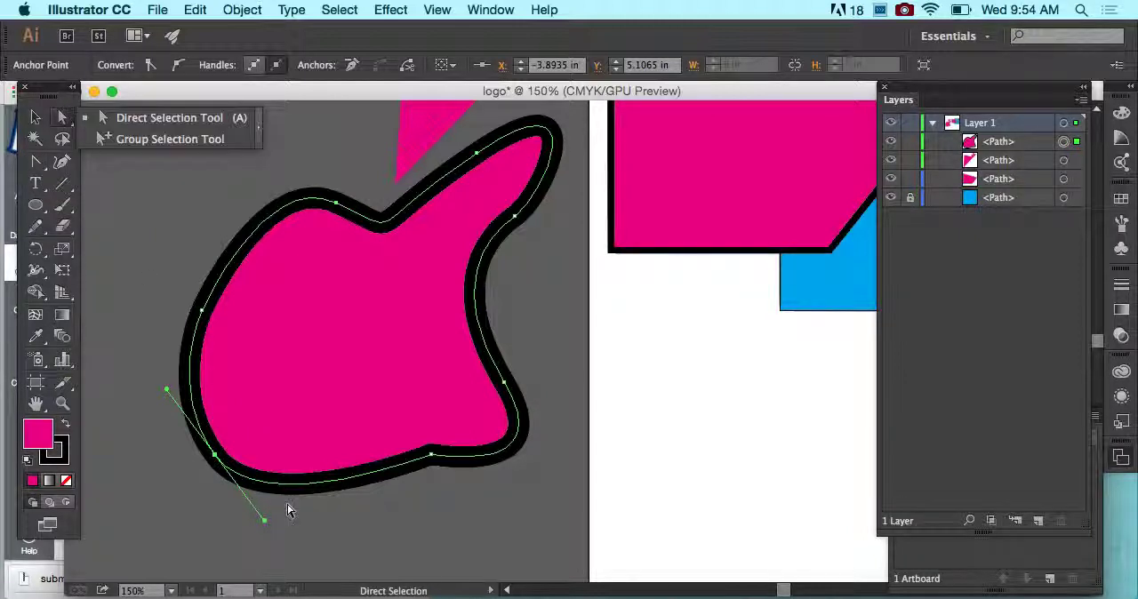
pyautogui.moveTo(267, 522); pyautogui.dragTo(346, 540)
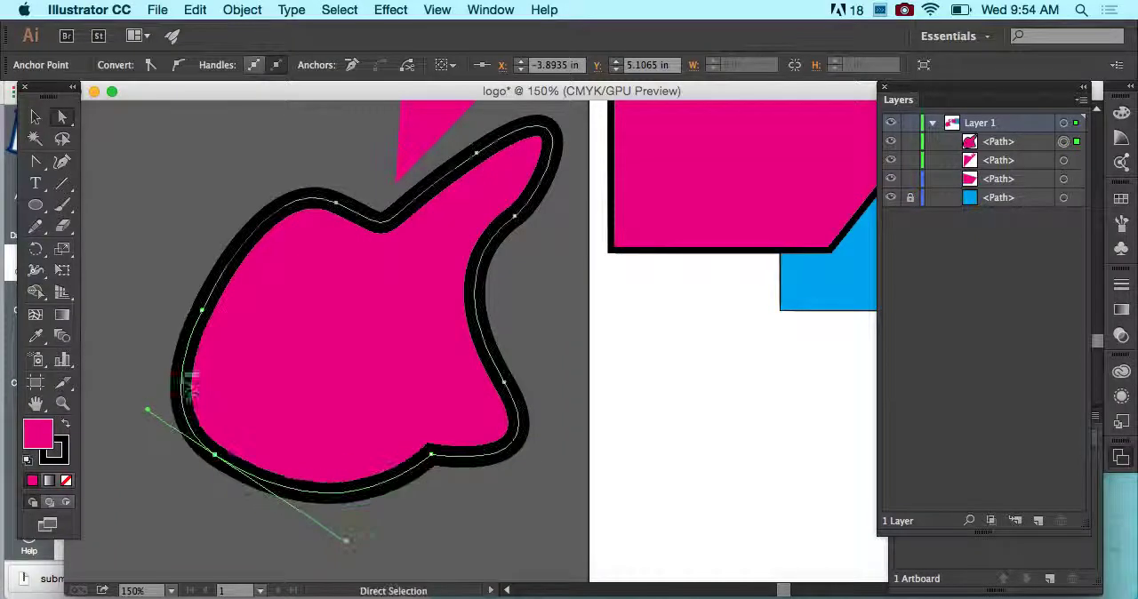
pyautogui.click(132, 384)
pyautogui.click(203, 445)
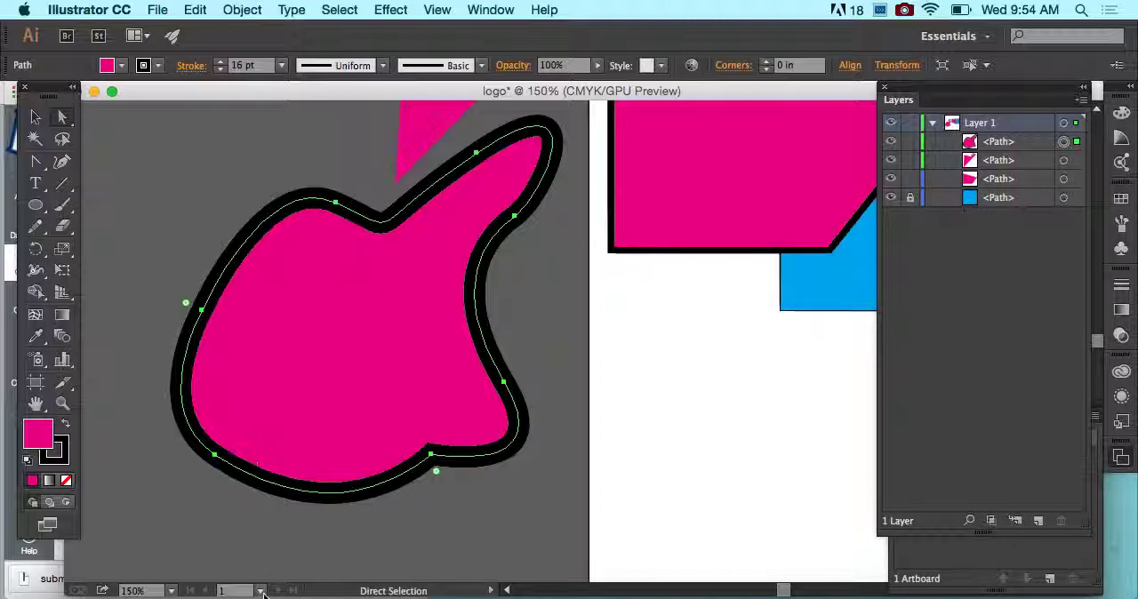
pyautogui.click(216, 457)
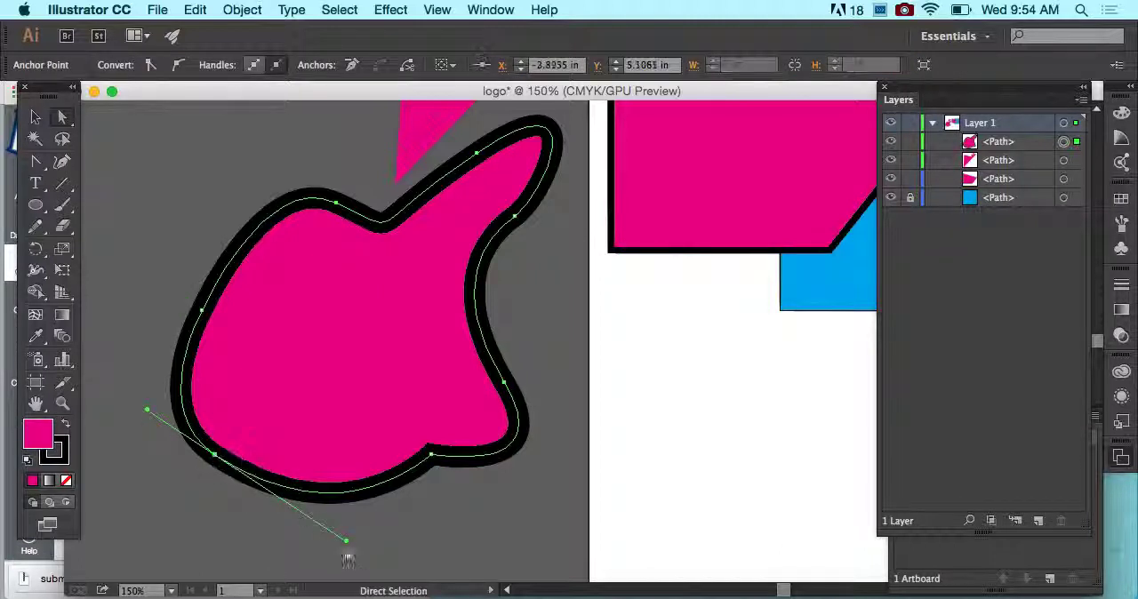
pyautogui.moveTo(346, 540); pyautogui.dragTo(278, 402)
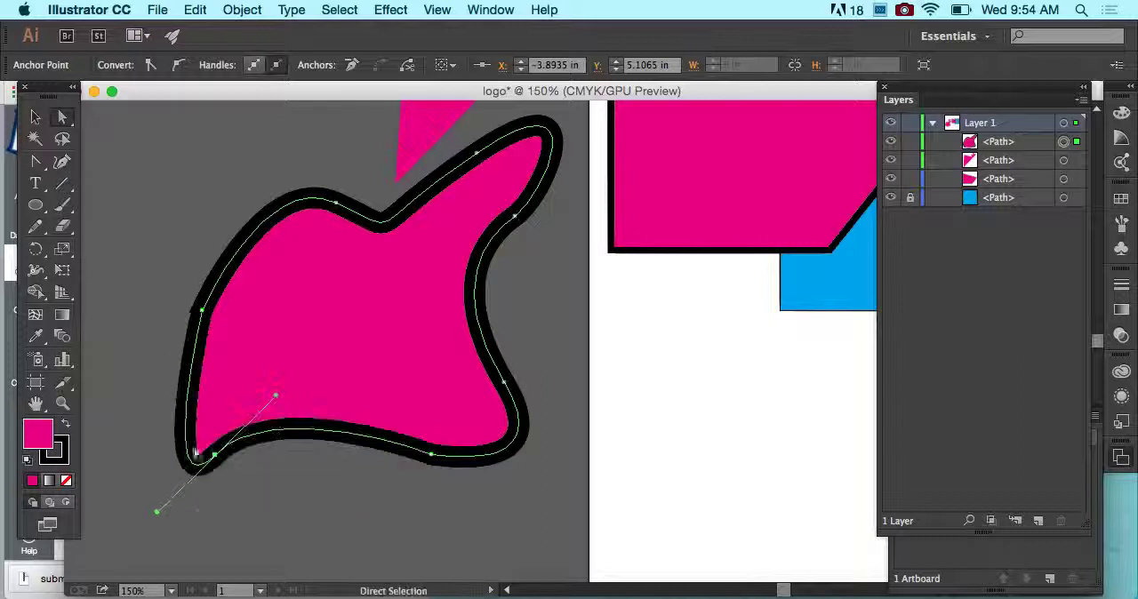
# - Swing the bottom-left anchor's handles so the left side and bottom edge bulge outward, and select the bottom edge's right-hand anchor
pyautogui.moveTo(155, 509); pyautogui.dragTo(127, 399)
pyautogui.moveTo(290, 502); pyautogui.dragTo(252, 512)
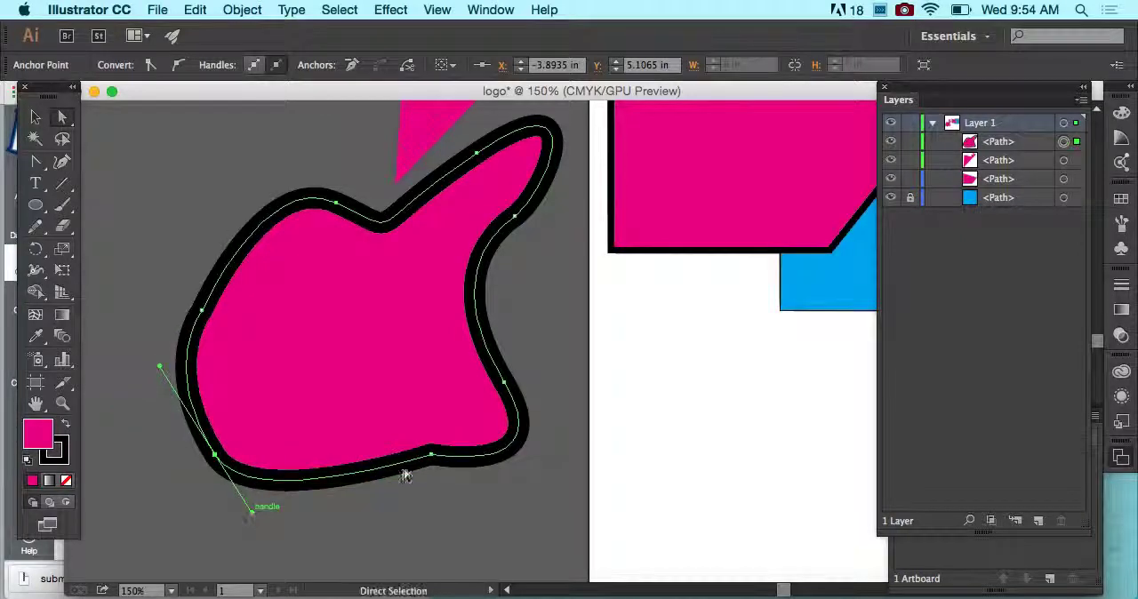
pyautogui.click(430, 455)
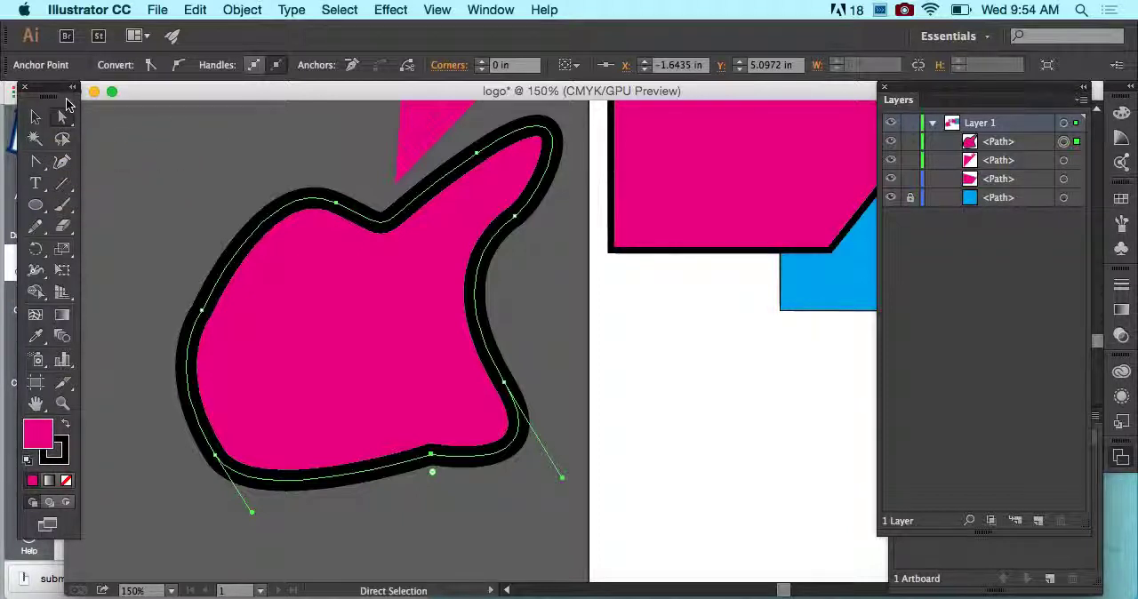
# - Draw a closed, rounded seven-point shape with the Curvature tool in the empty area beyond the artboard, up and left of the large pink shape
pyautogui.click(37, 163)
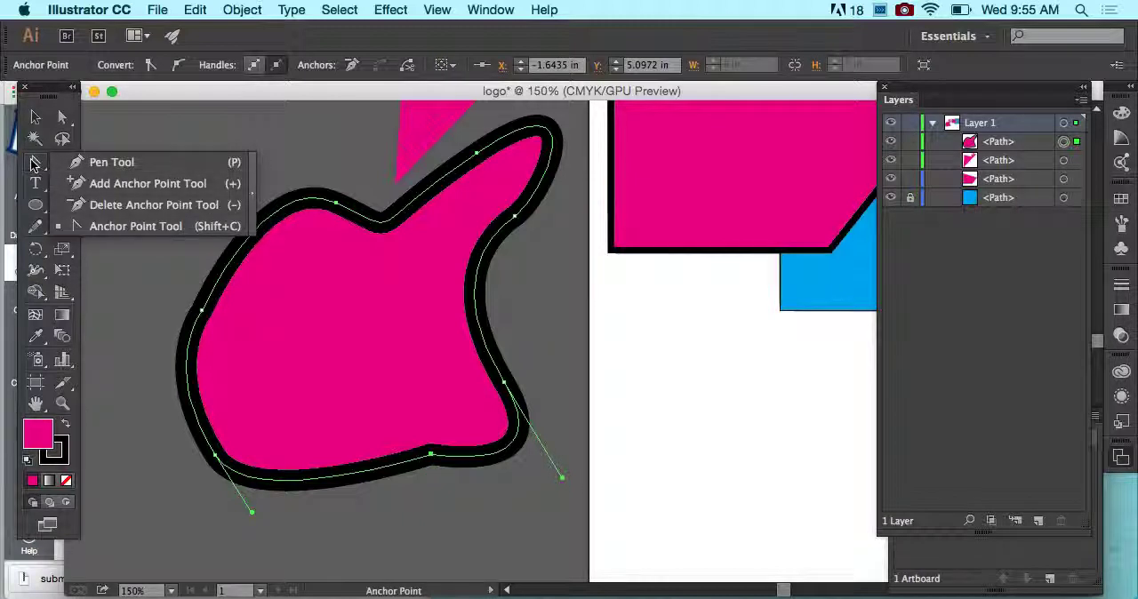
pyautogui.press('super+minus')
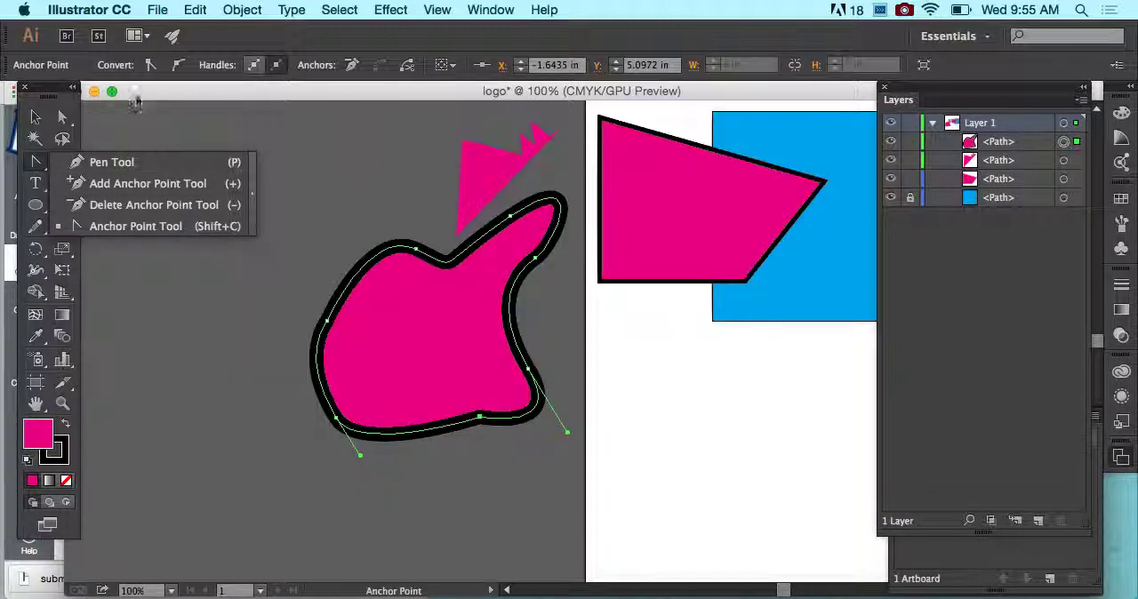
pyautogui.click(48, 88)
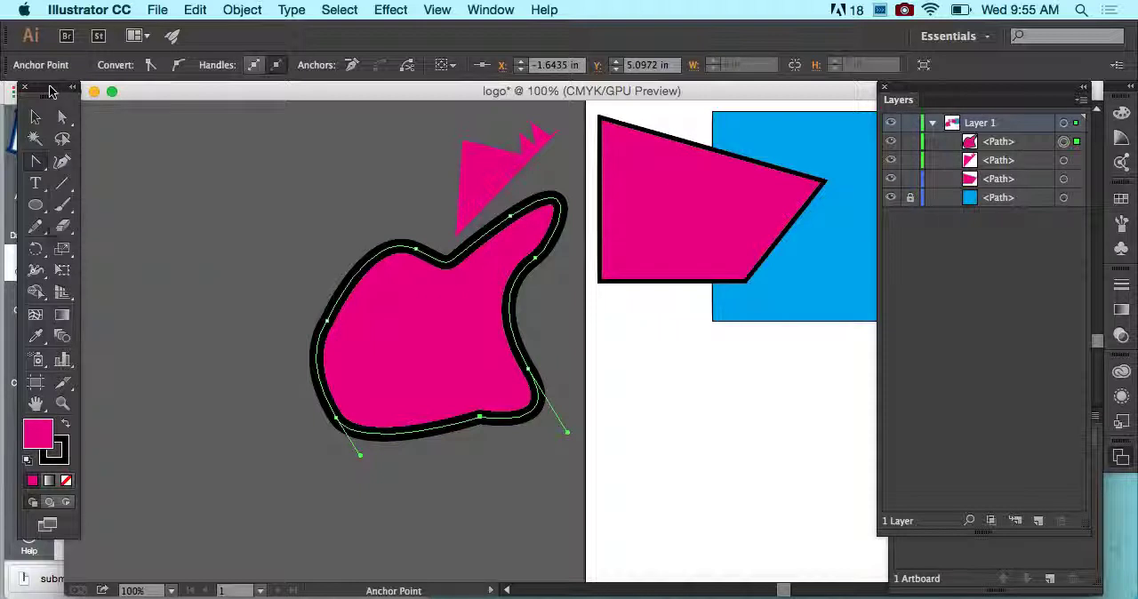
pyautogui.click(69, 167)
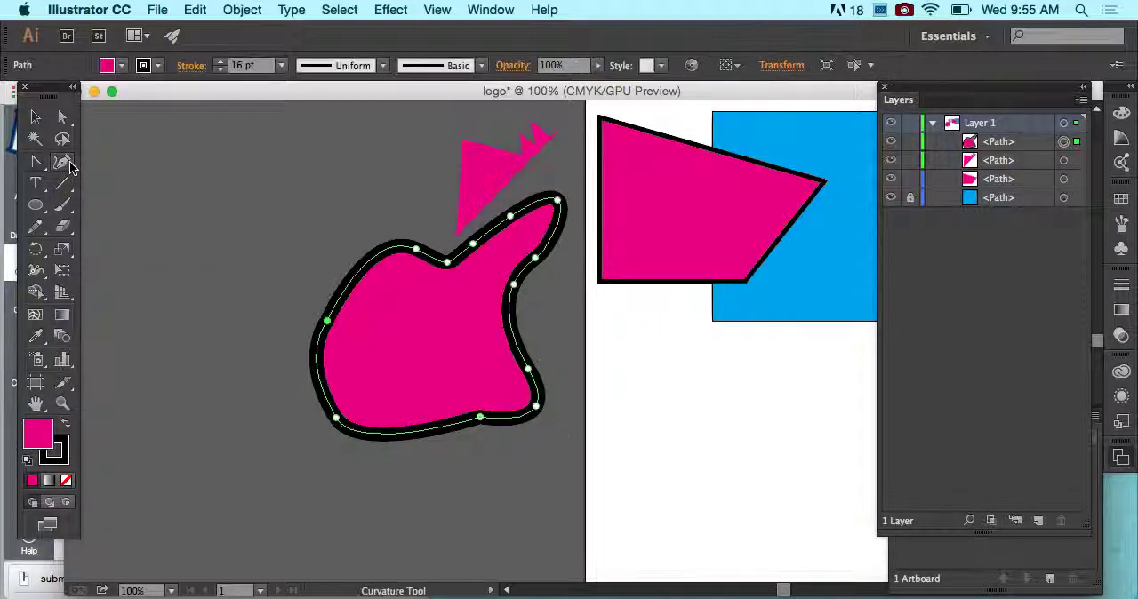
pyautogui.moveTo(184, 158); pyautogui.dragTo(153, 214)
pyautogui.click(180, 261)
pyautogui.moveTo(199, 271); pyautogui.dragTo(219, 265)
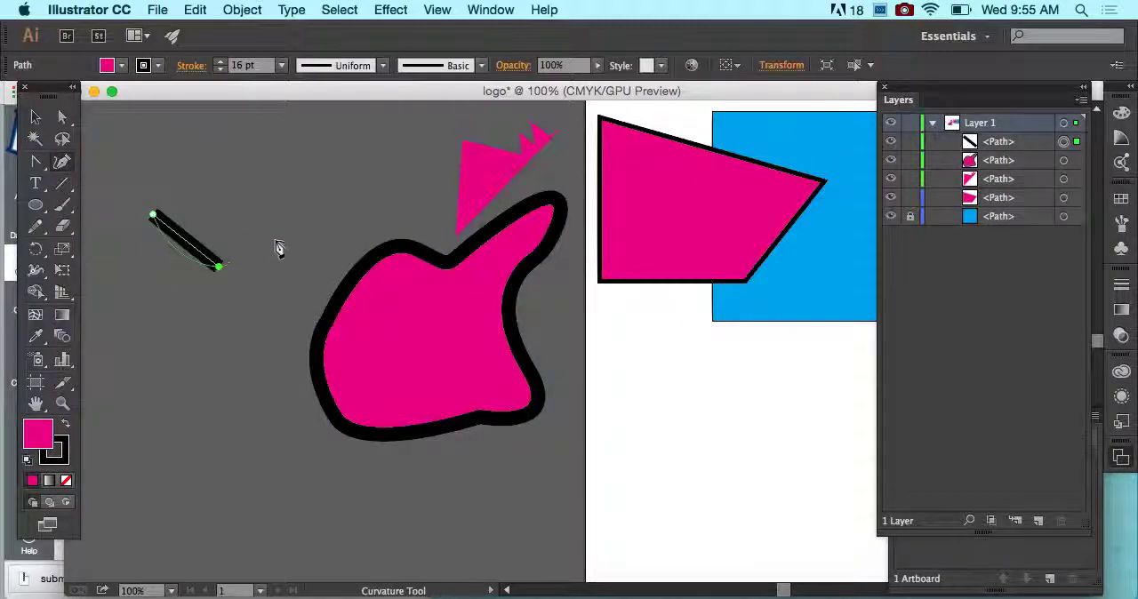
pyautogui.click(307, 193)
pyautogui.click(286, 134)
pyautogui.click(246, 120)
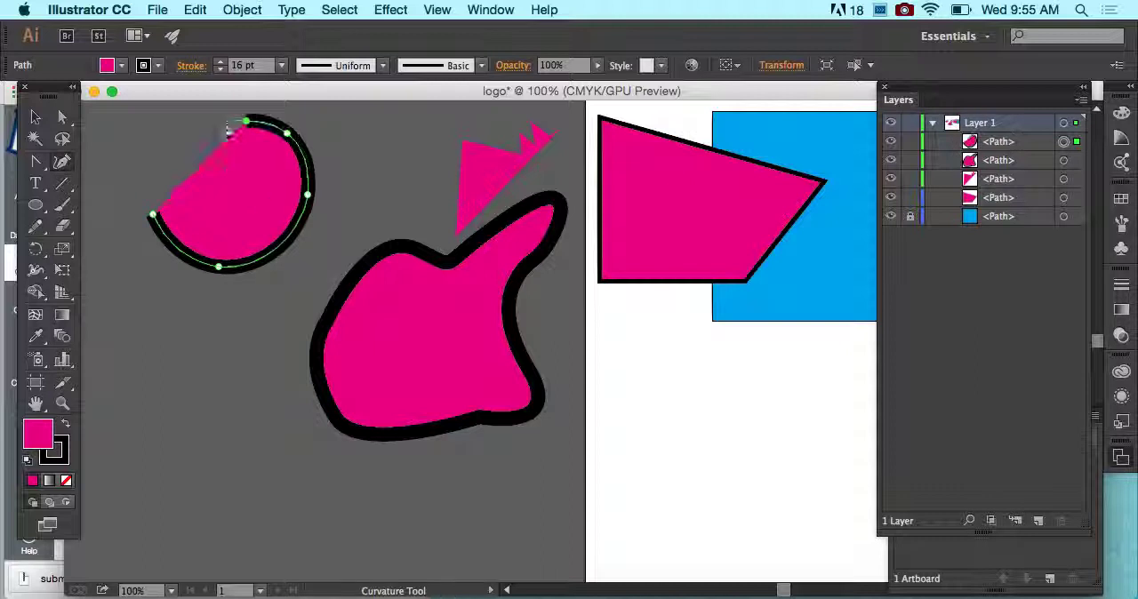
pyautogui.click(199, 115)
pyautogui.click(140, 137)
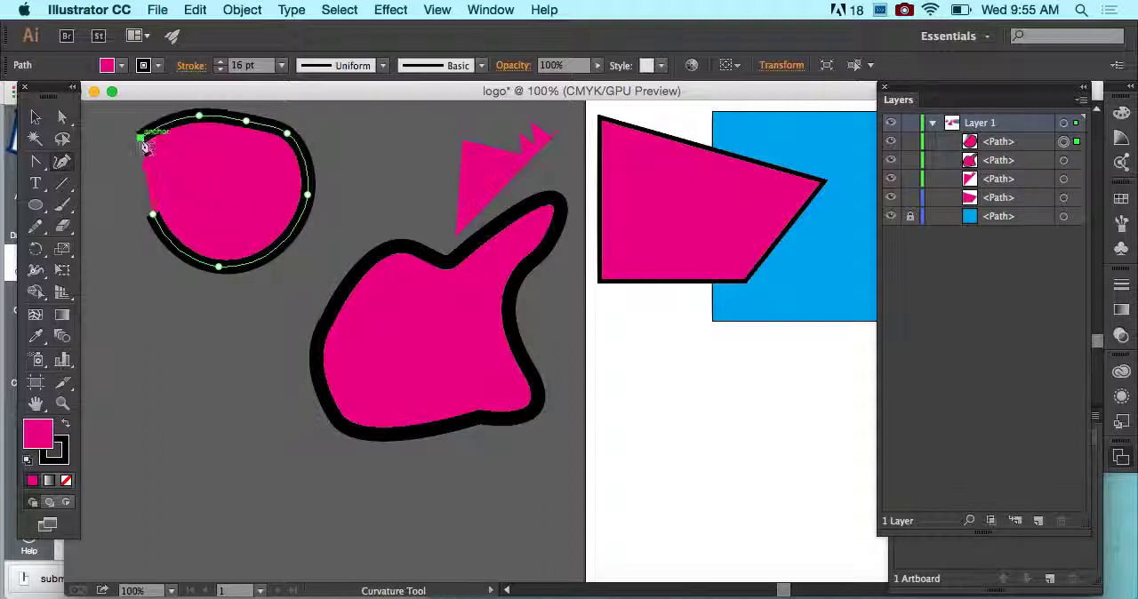
pyautogui.click(154, 215)
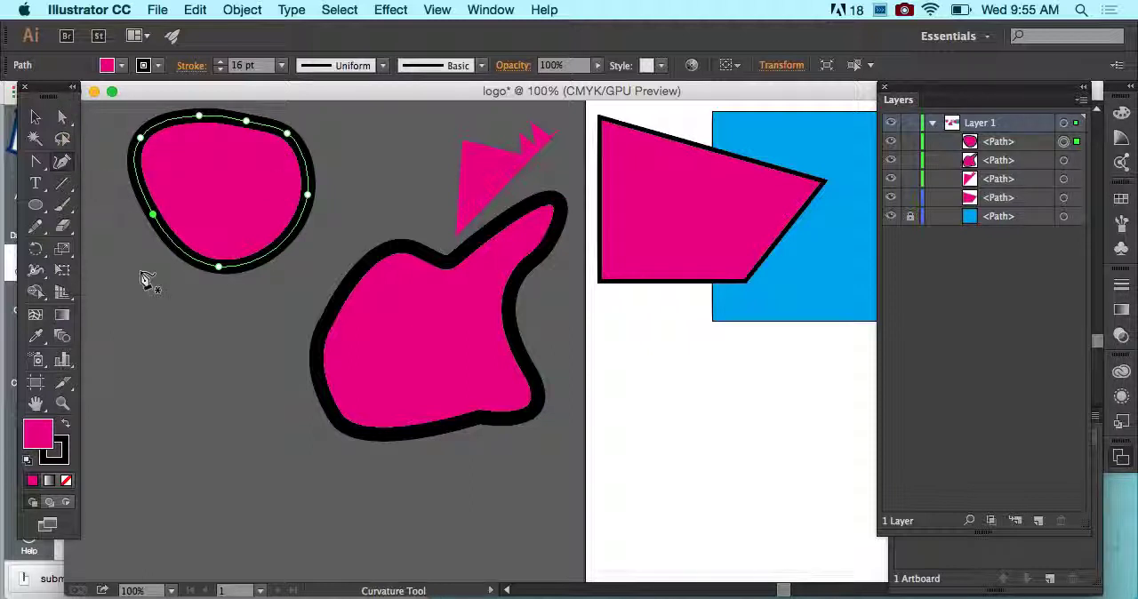
# - Delete the middle anchor on the new rounded shape's top edge with the Delete Anchor Point tool, dismissing any alert
pyautogui.click(36, 162)
pyautogui.click(247, 126)
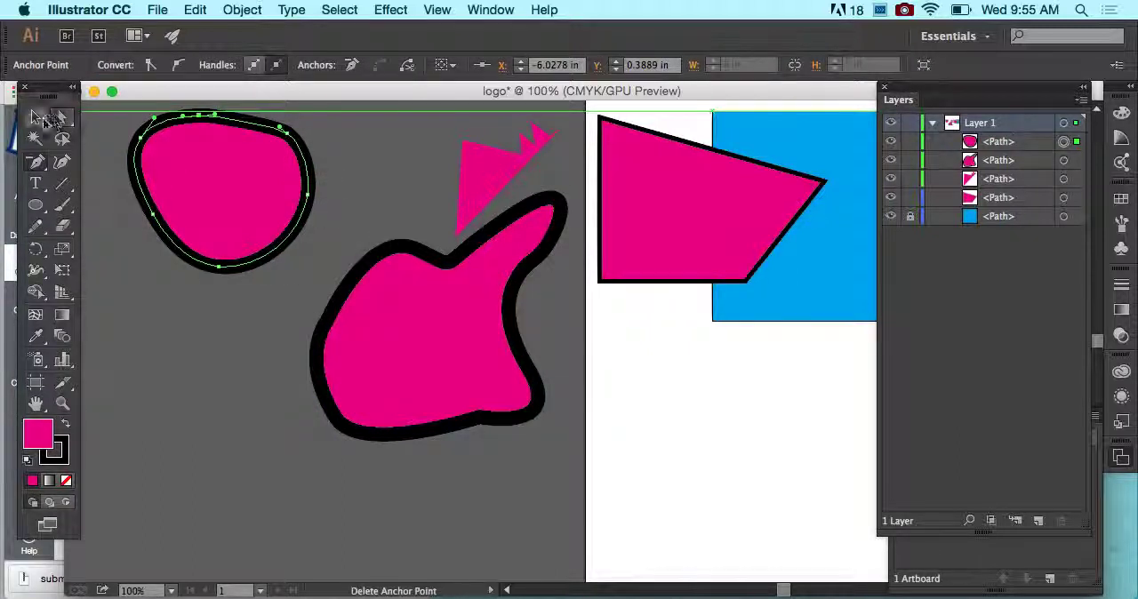
pyautogui.click(173, 145)
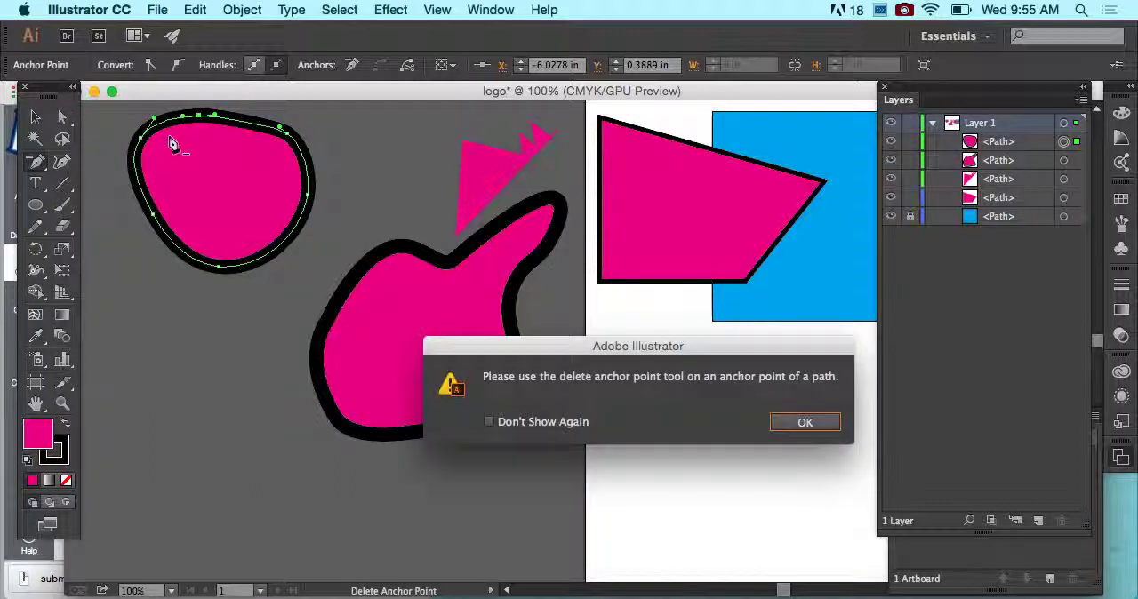
pyautogui.click(802, 421)
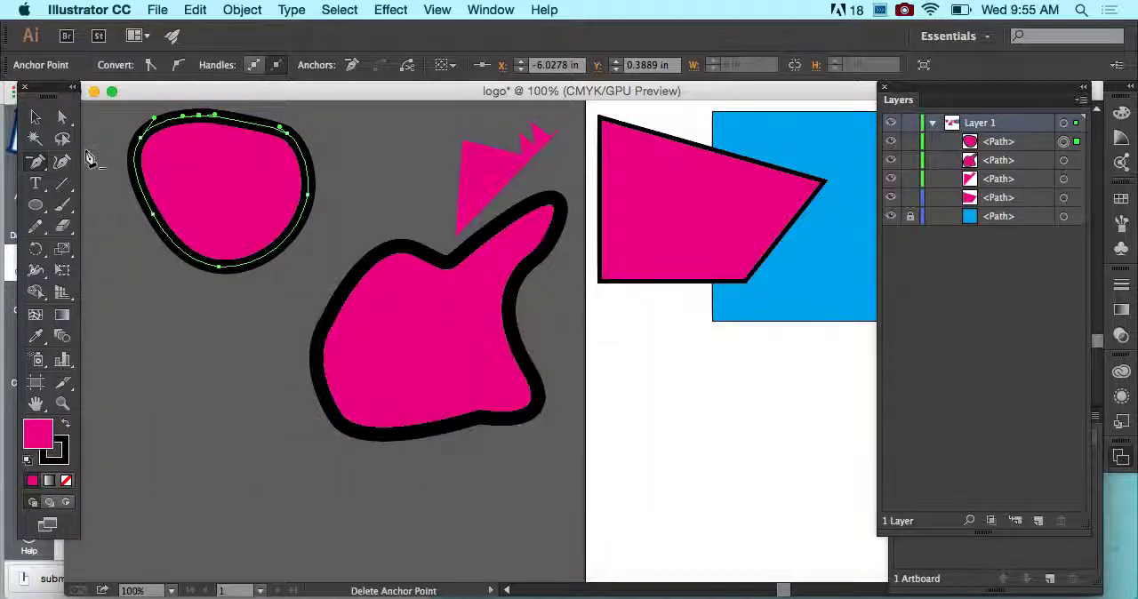
# - Convert the rounded shape's bottom anchor to a corner with the Anchor Point tool and undo the conversion
pyautogui.click(37, 165)
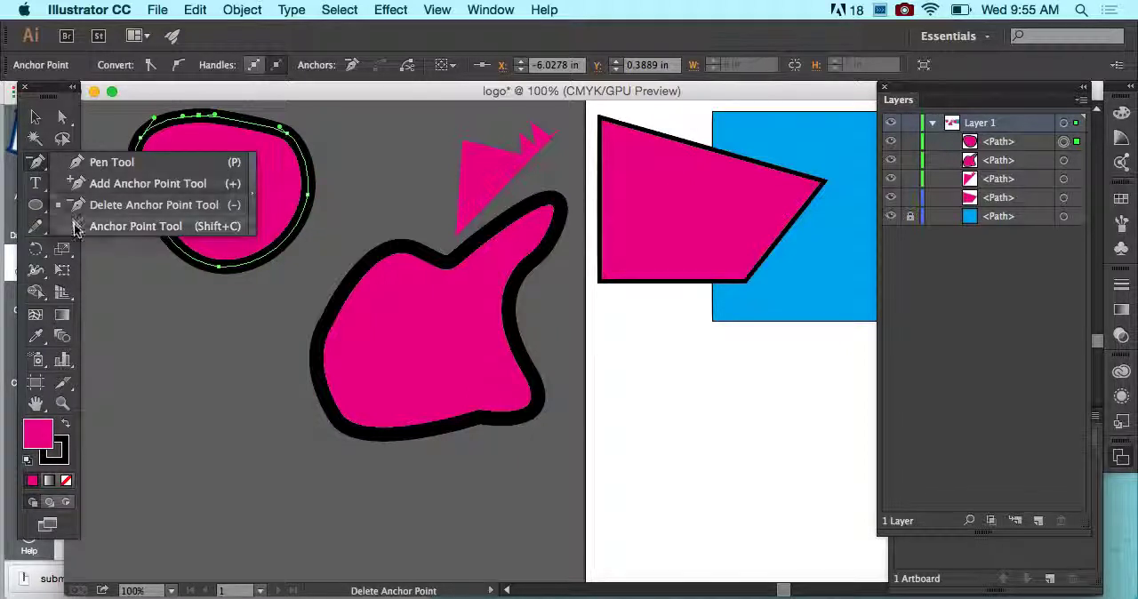
pyautogui.click(76, 226)
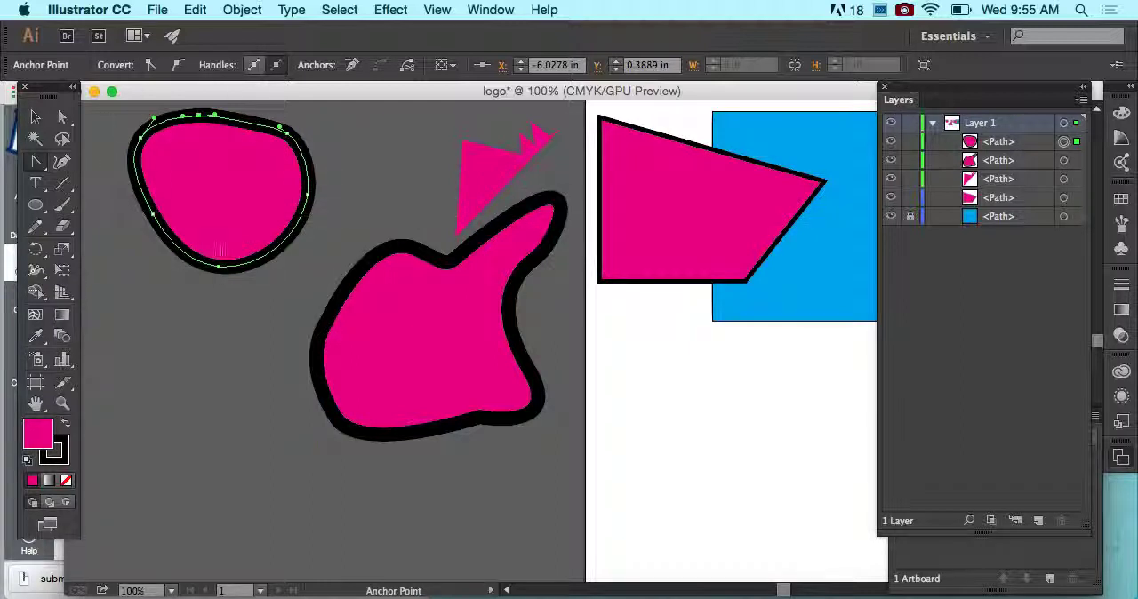
pyautogui.click(219, 268)
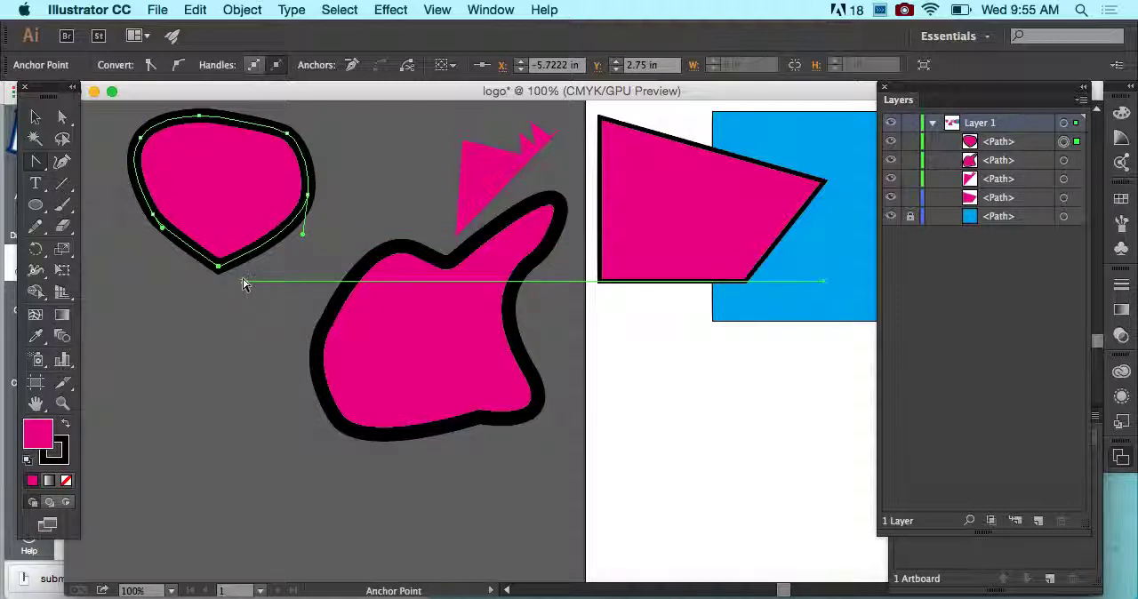
pyautogui.hotkey('ctrl', 'z')
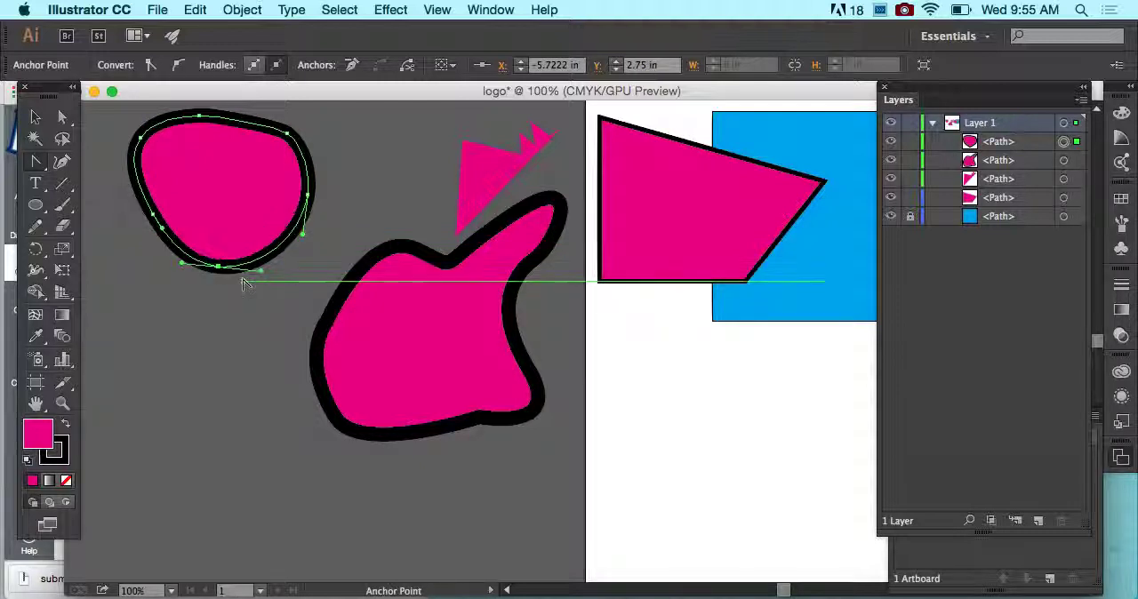
pyautogui.click(35, 161)
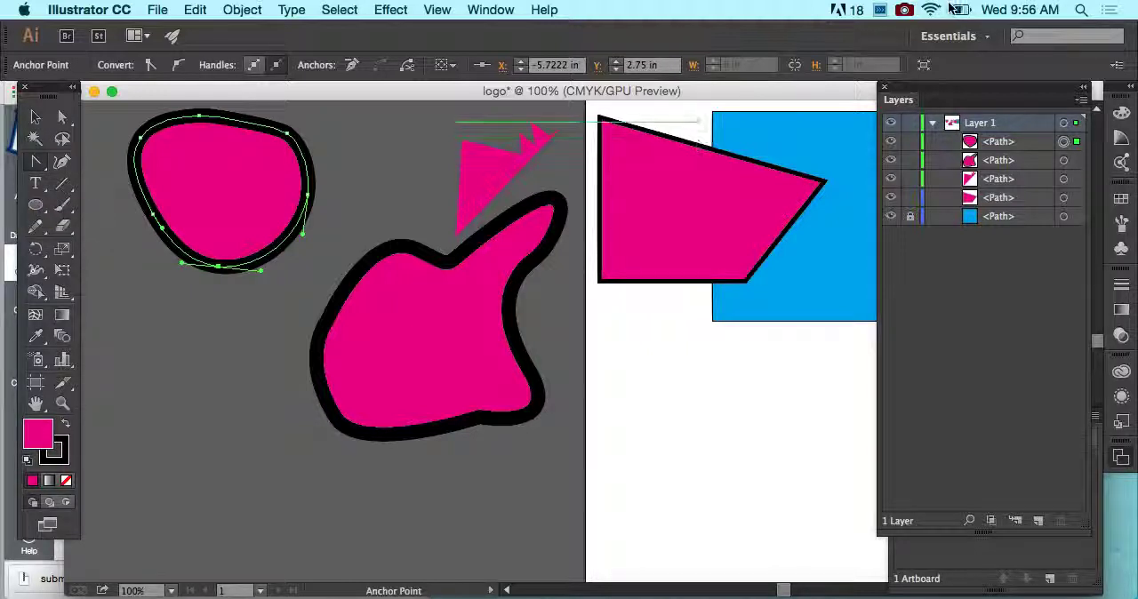
pyautogui.click(904, 9)
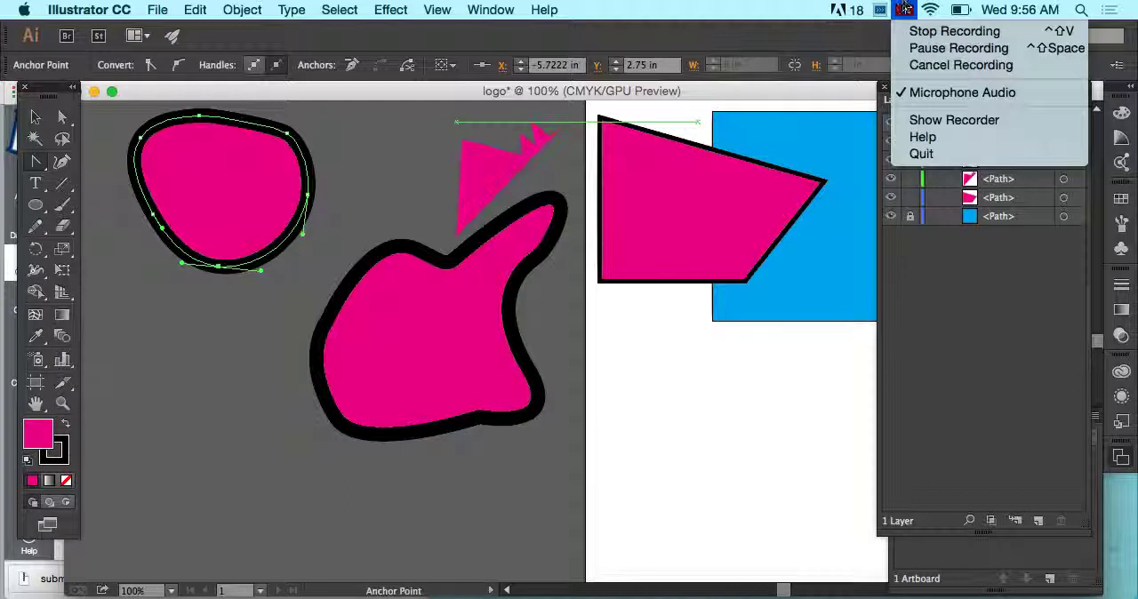